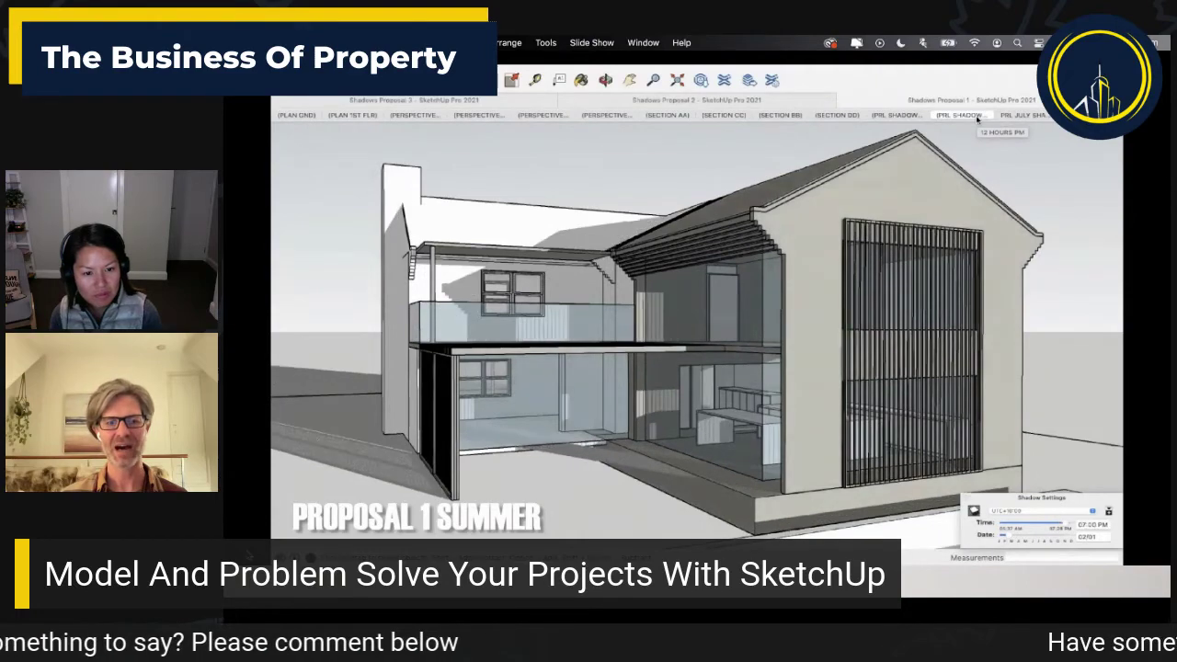
left_click(1010, 118)
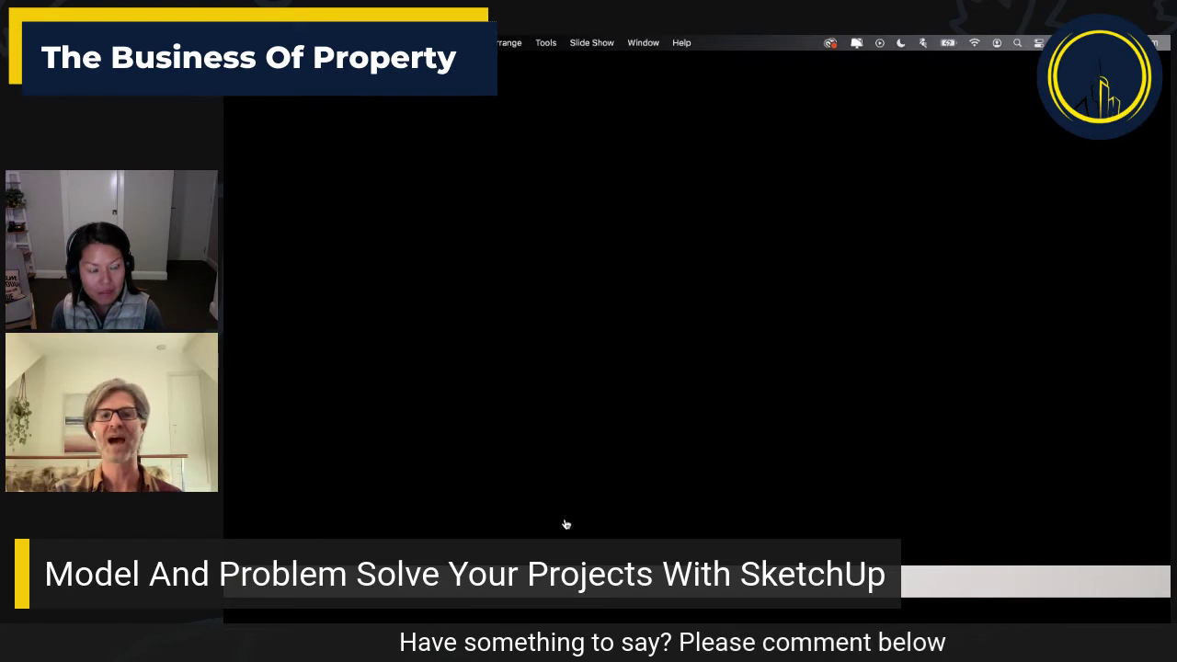
mouse_move(571, 616)
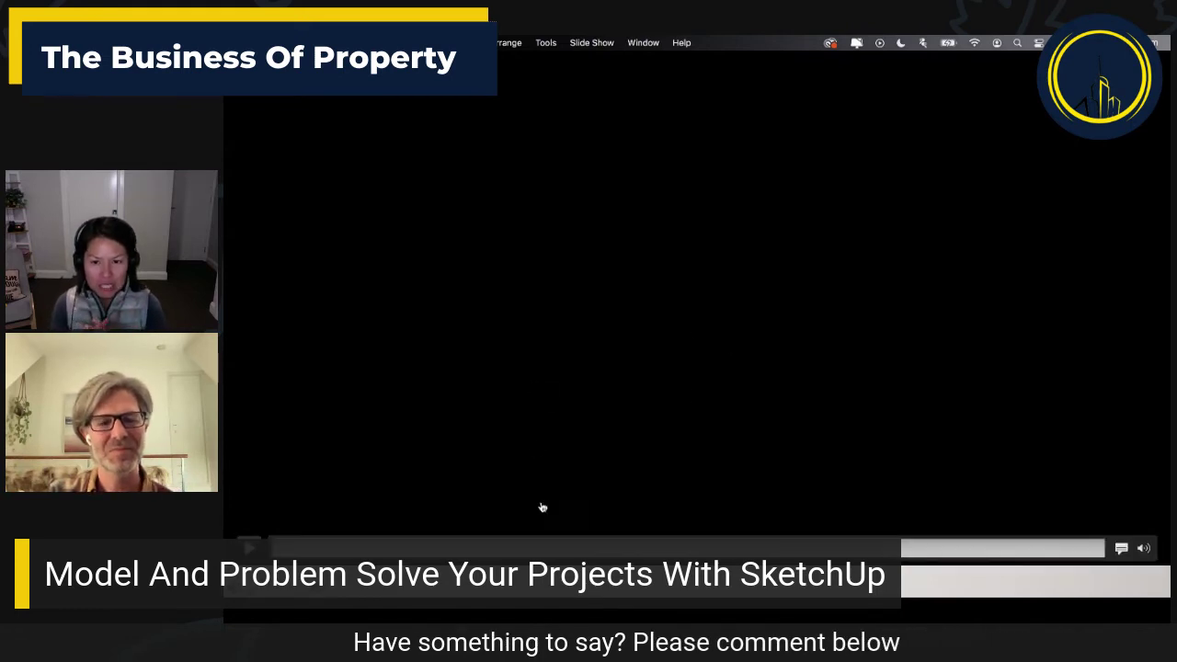
mouse_move(1041, 620)
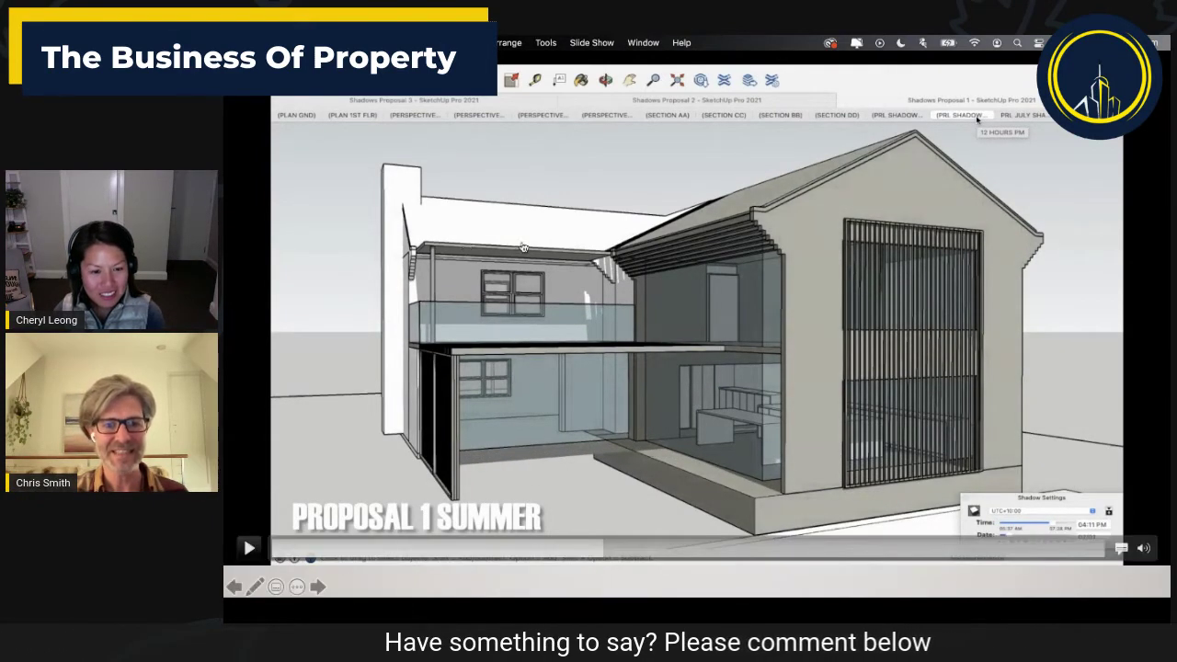
Move past the Proposal 1 summer shadow video in the presentation and switch to the Burraneer floor plan in SketchUp.
left_click(495, 351)
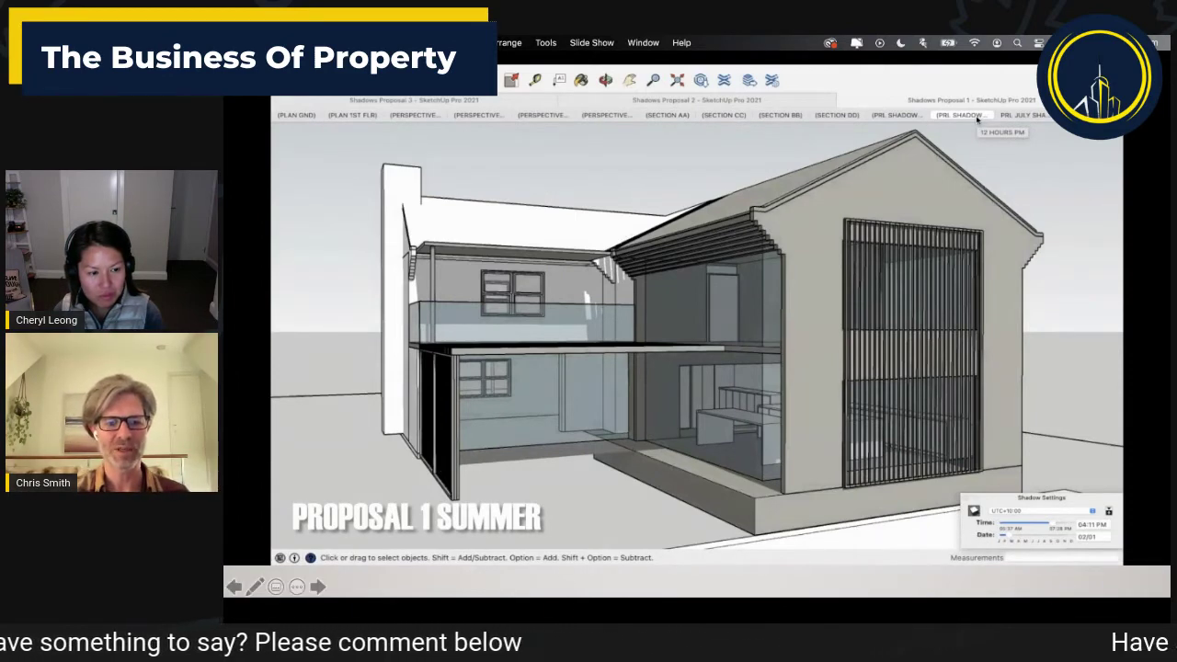
mouse_move(517, 520)
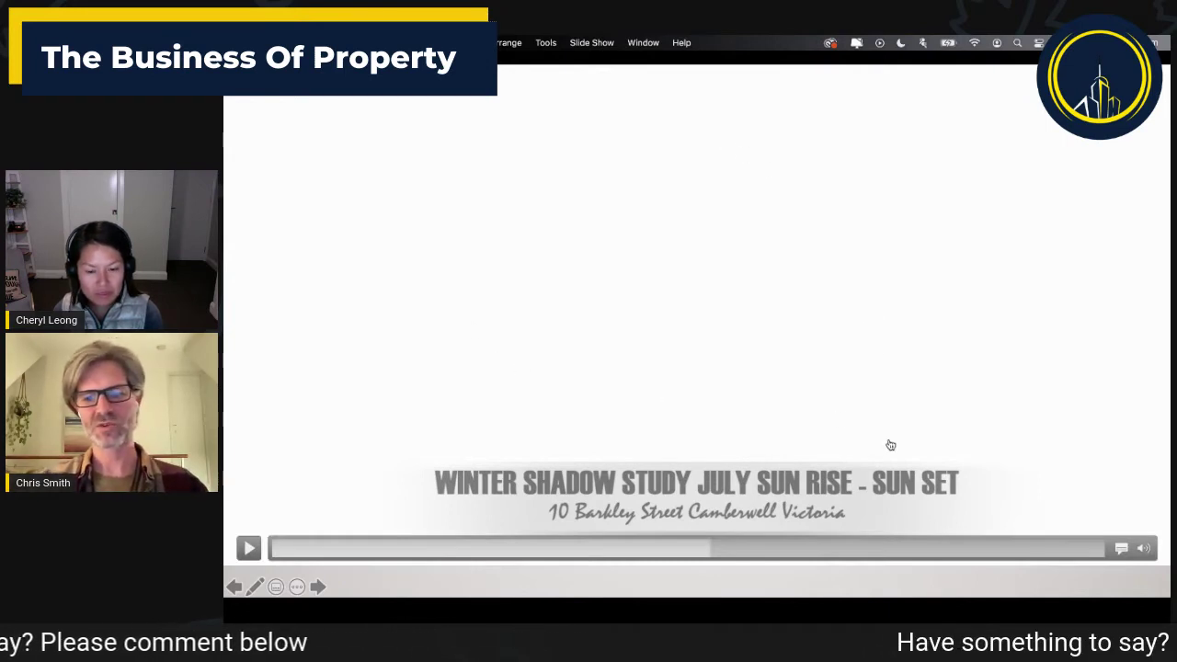
mouse_move(934, 618)
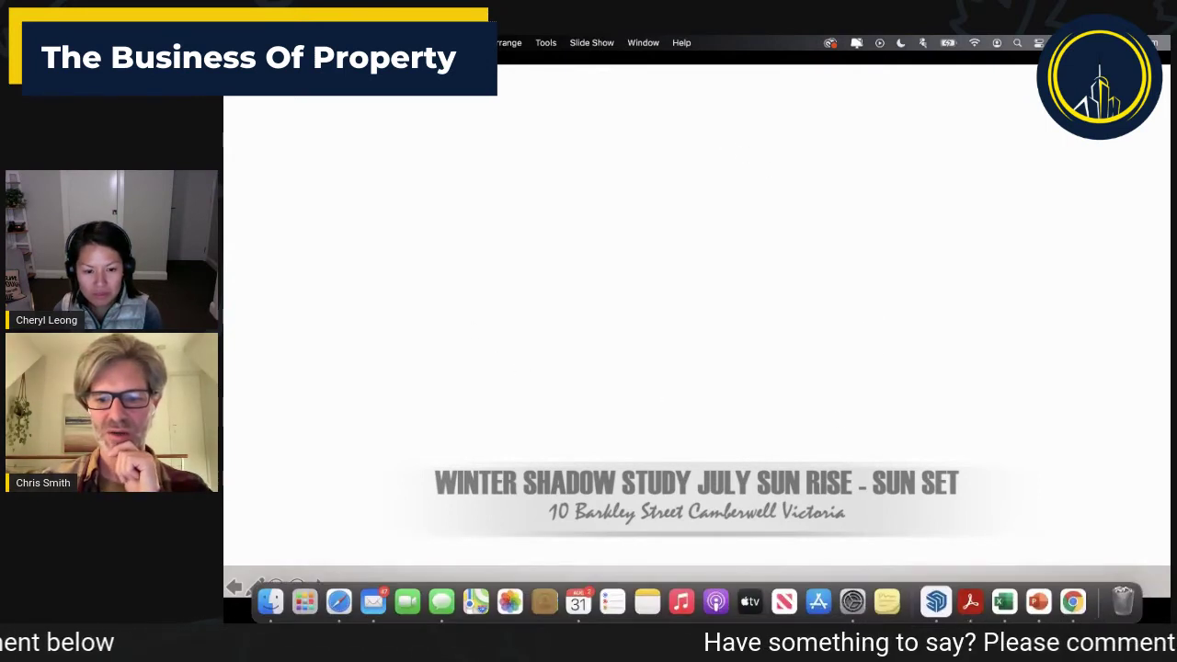
left_click(934, 601)
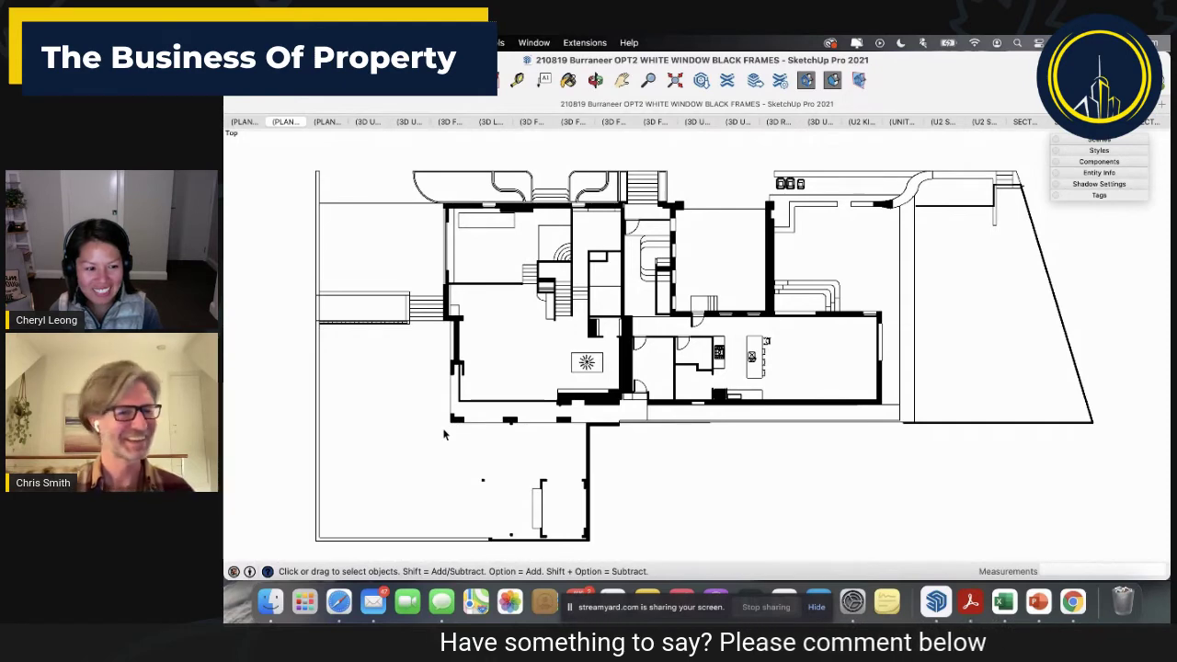
key("o")
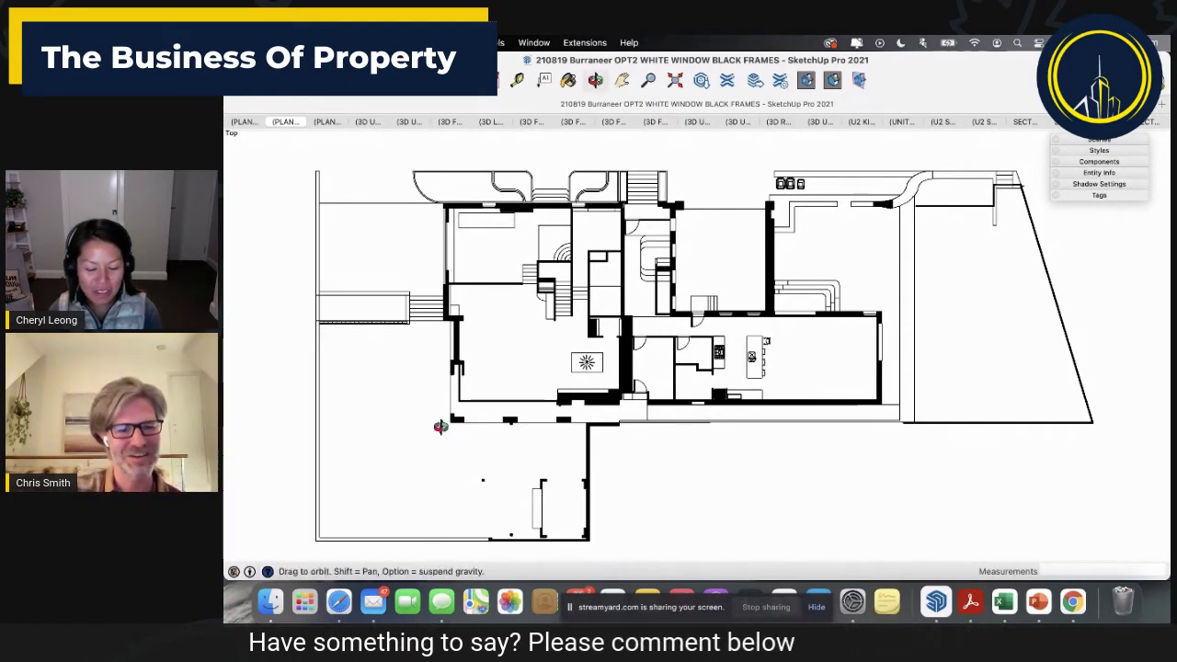
key("space")
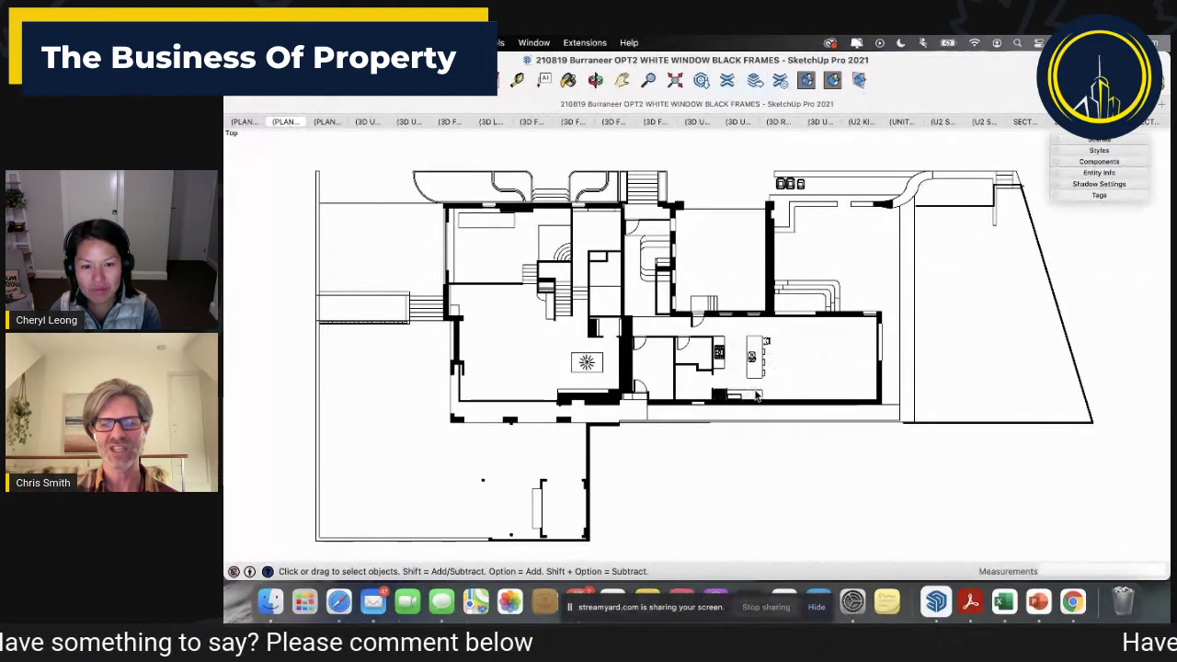
Compare the two kitchen options in the plan by toggling their tags in the KITCHENS folder, leaving both options shown.
left_click(1094, 195)
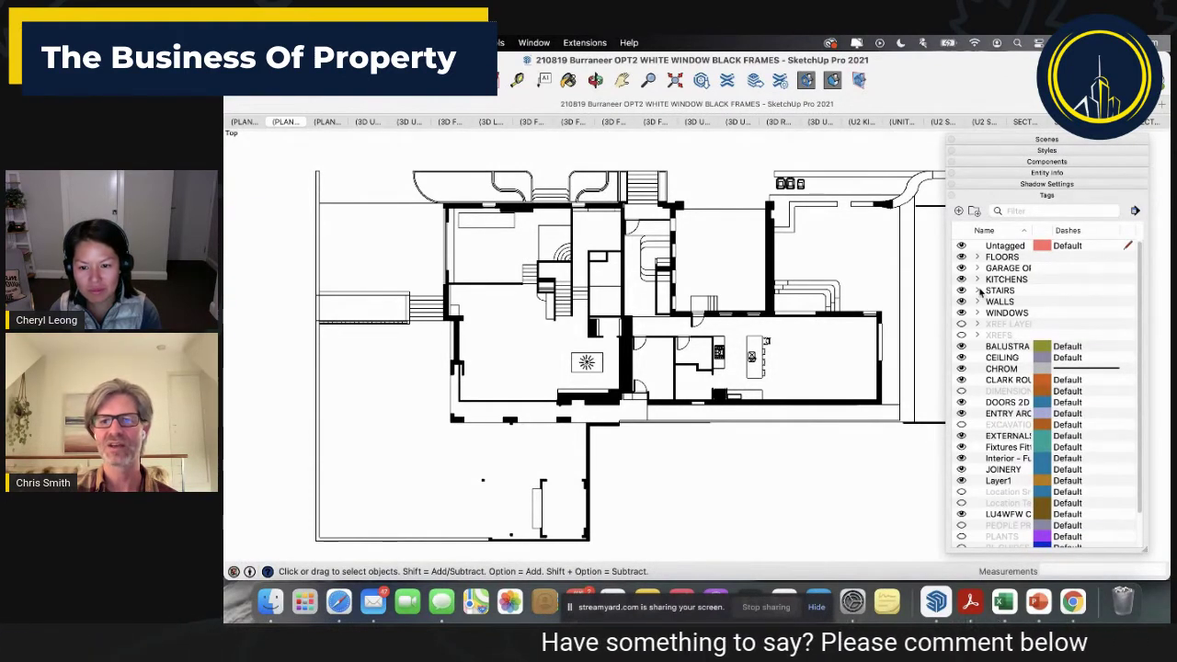
left_click(977, 280)
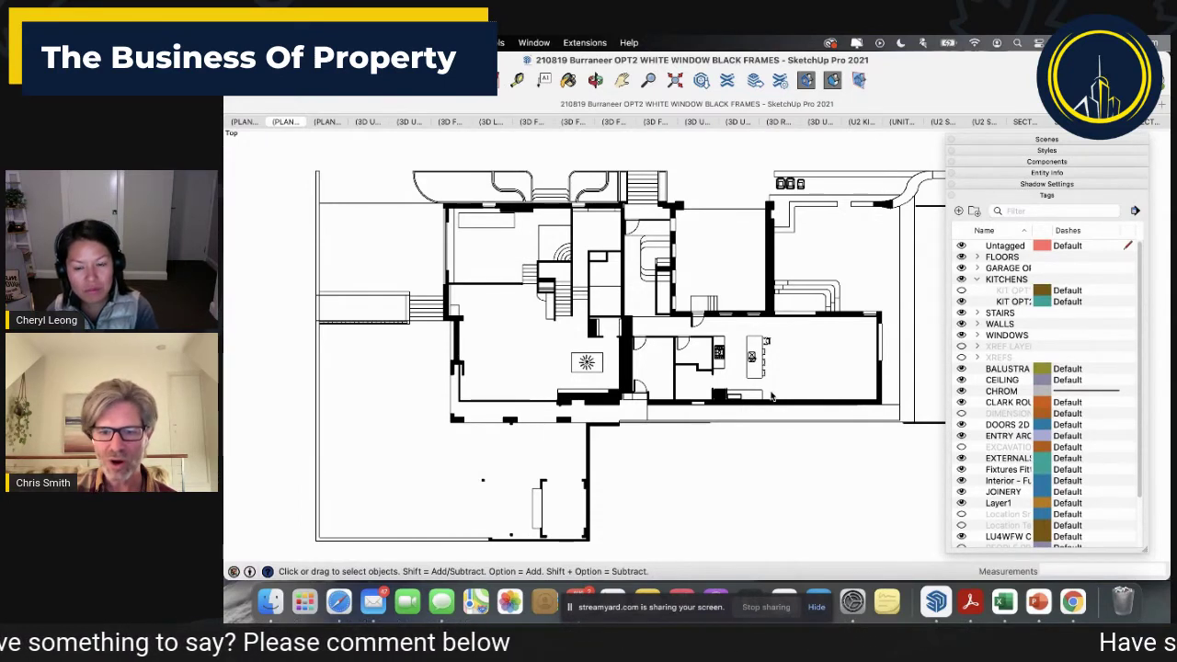
left_click(962, 301)
left_click(962, 291)
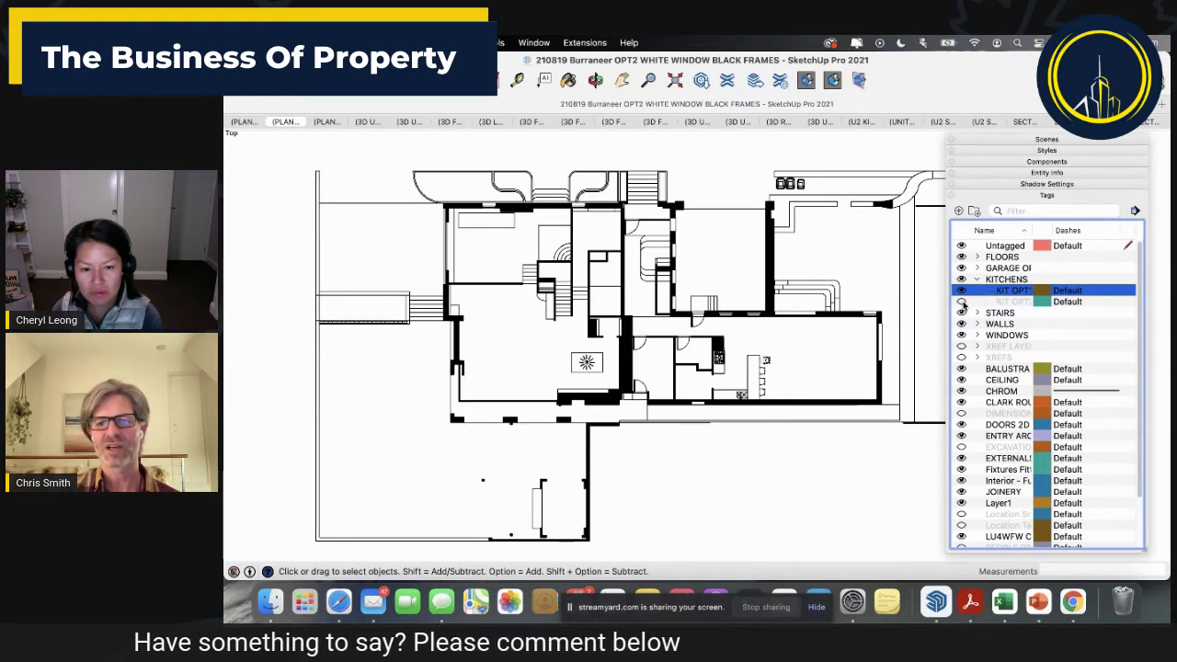
left_click(962, 301)
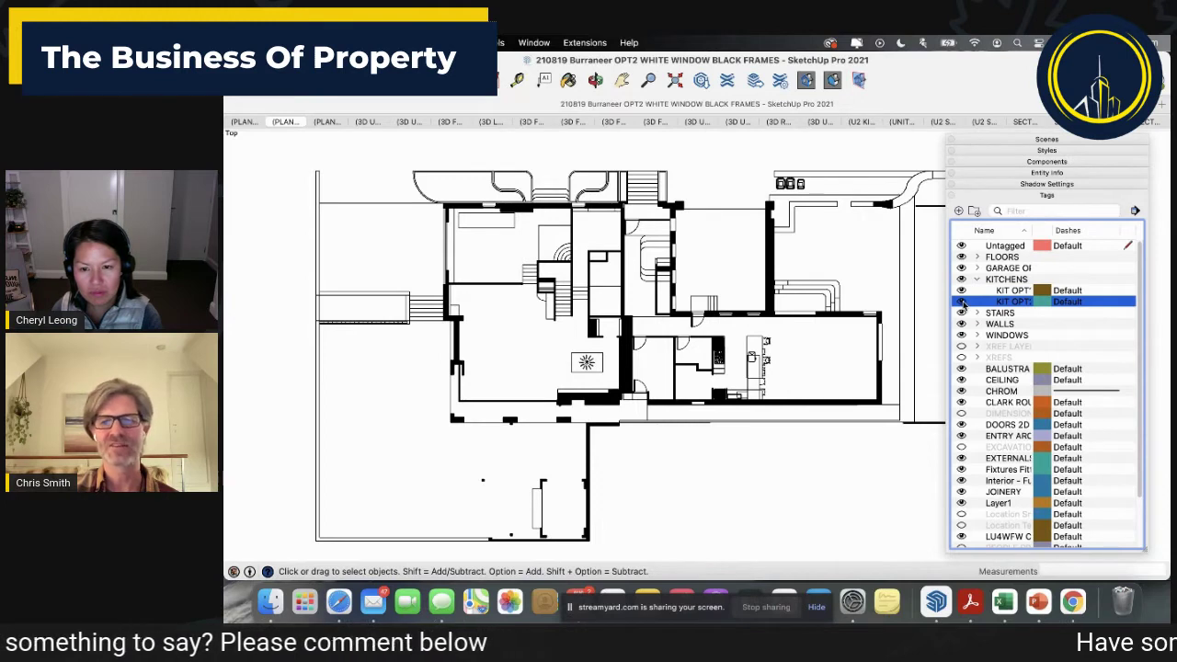
left_click(978, 279)
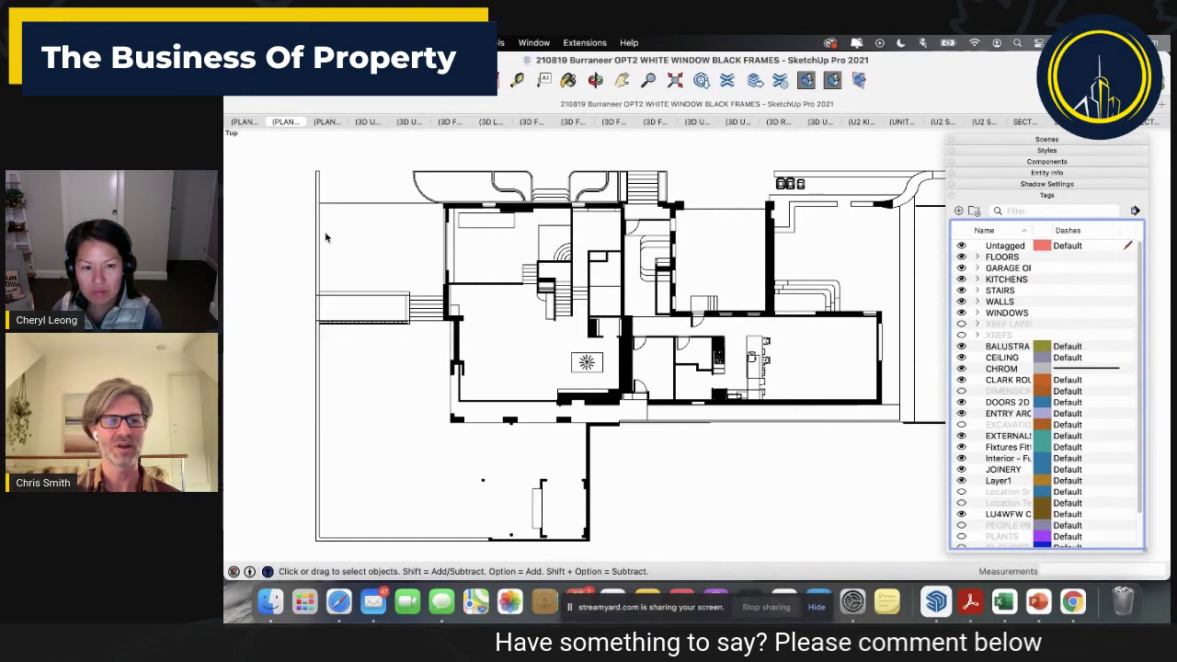
left_click(1090, 197)
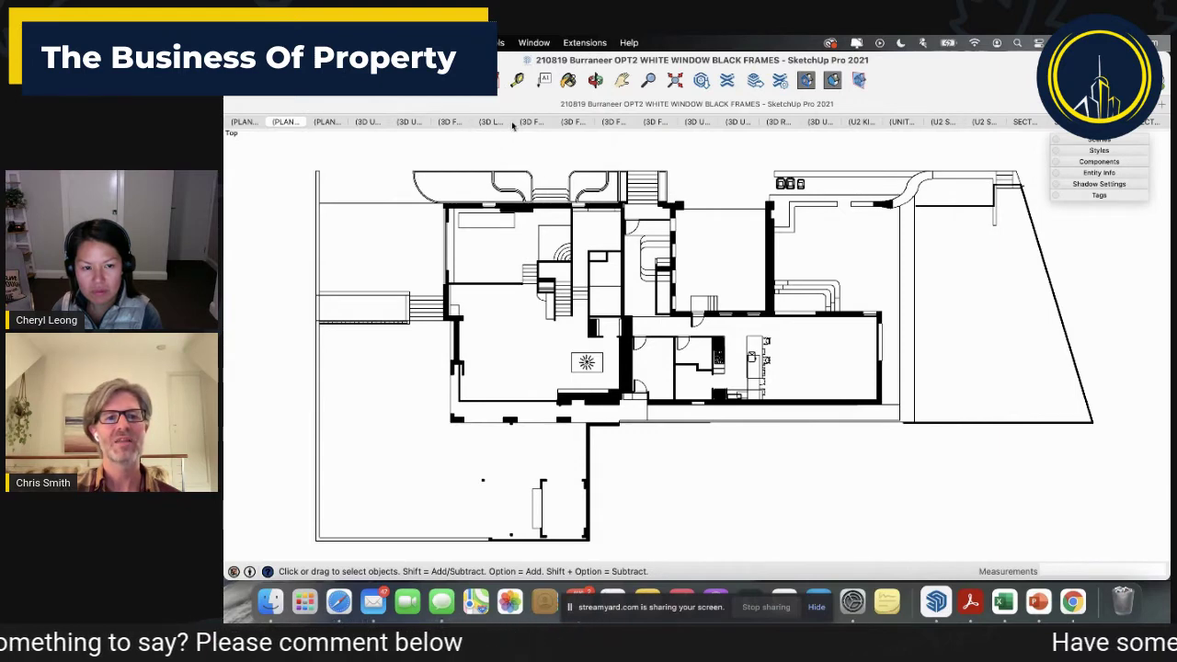
Open the 3D scene of the street facade and examine the exterior around to the arched terrace, upper balcony and timber pergola.
left_click(572, 123)
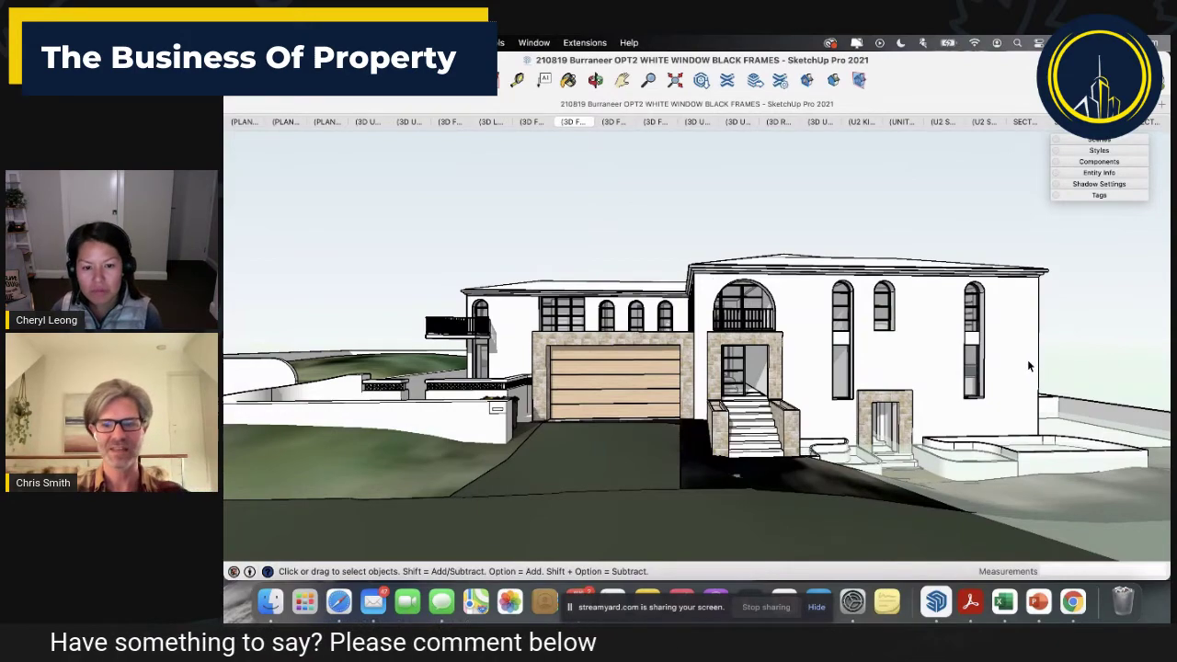
mouse_move(1027, 359)
middle_mouse_down()
mouse_move(915, 372)
mouse_move(740, 368)
mouse_move(962, 359)
mouse_move(846, 345)
mouse_move(775, 349)
mouse_move(951, 405)
mouse_move(984, 391)
mouse_move(1029, 401)
mouse_move(893, 399)
mouse_move(922, 405)
middle_mouse_up()
scroll(926, 374, "down", 2)
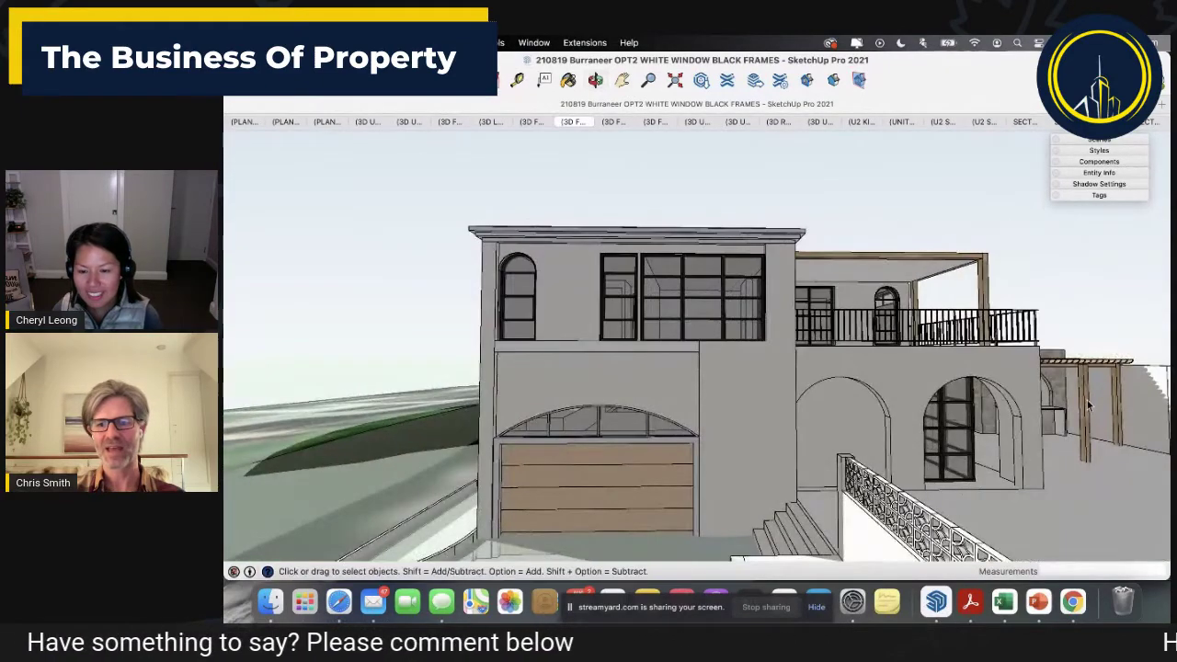
mouse_move(1058, 400)
middle_mouse_down()
mouse_move(915, 409)
mouse_move(929, 415)
mouse_move(860, 427)
middle_mouse_up()
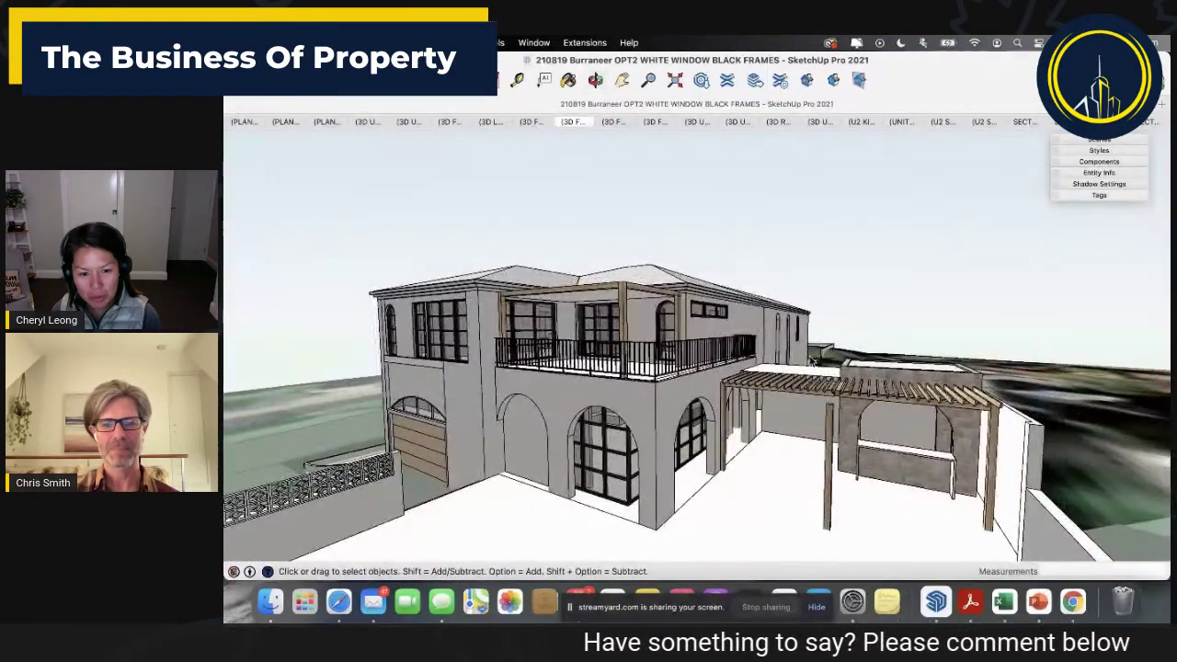
scroll(812, 362, "down", 5)
scroll(803, 397, "up", 5)
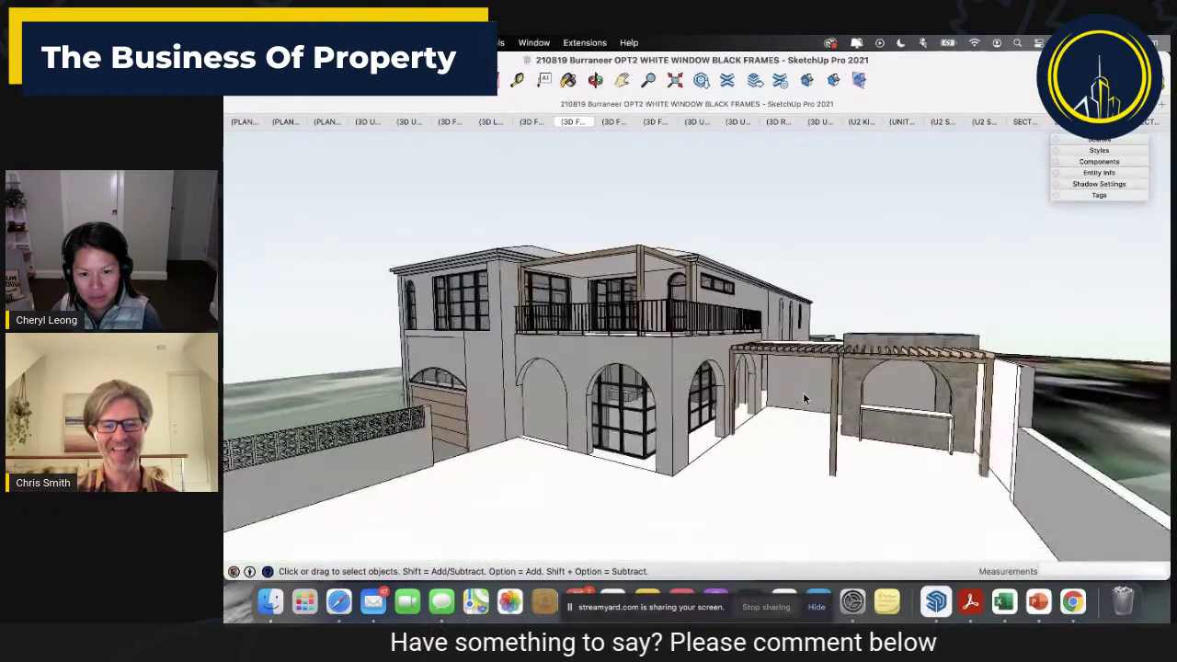
middle_click_drag(788, 461, 795, 448)
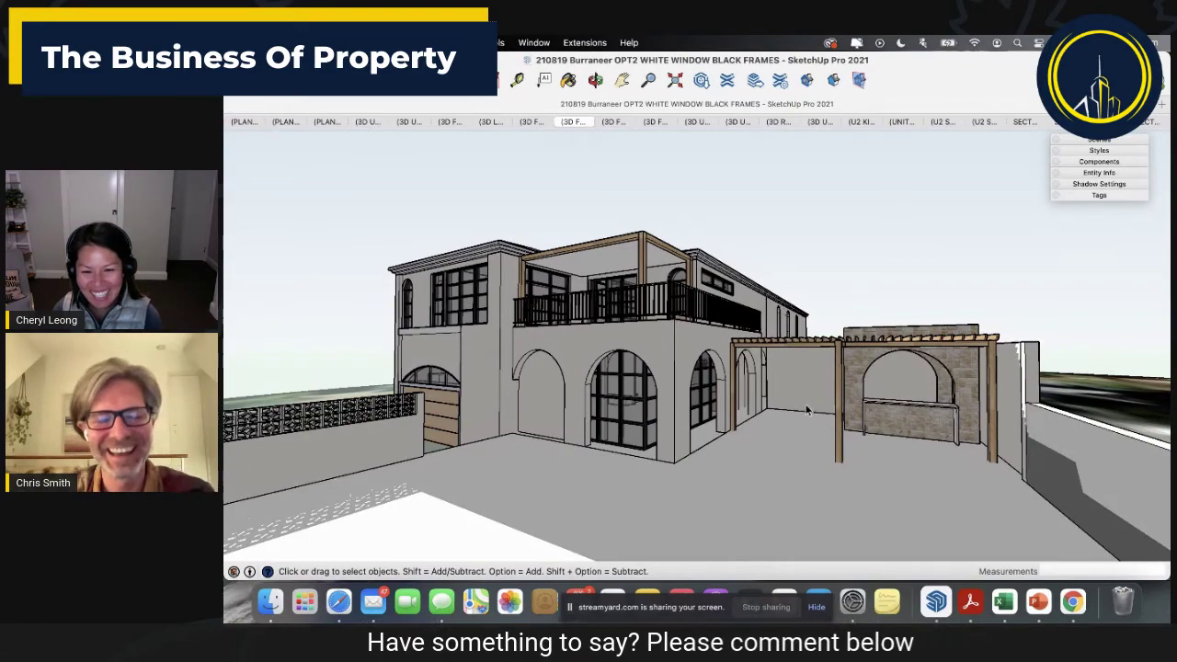
middle_click_drag(929, 387, 743, 380)
middle_click_drag(579, 357, 690, 365)
scroll(690, 365, "up", 1)
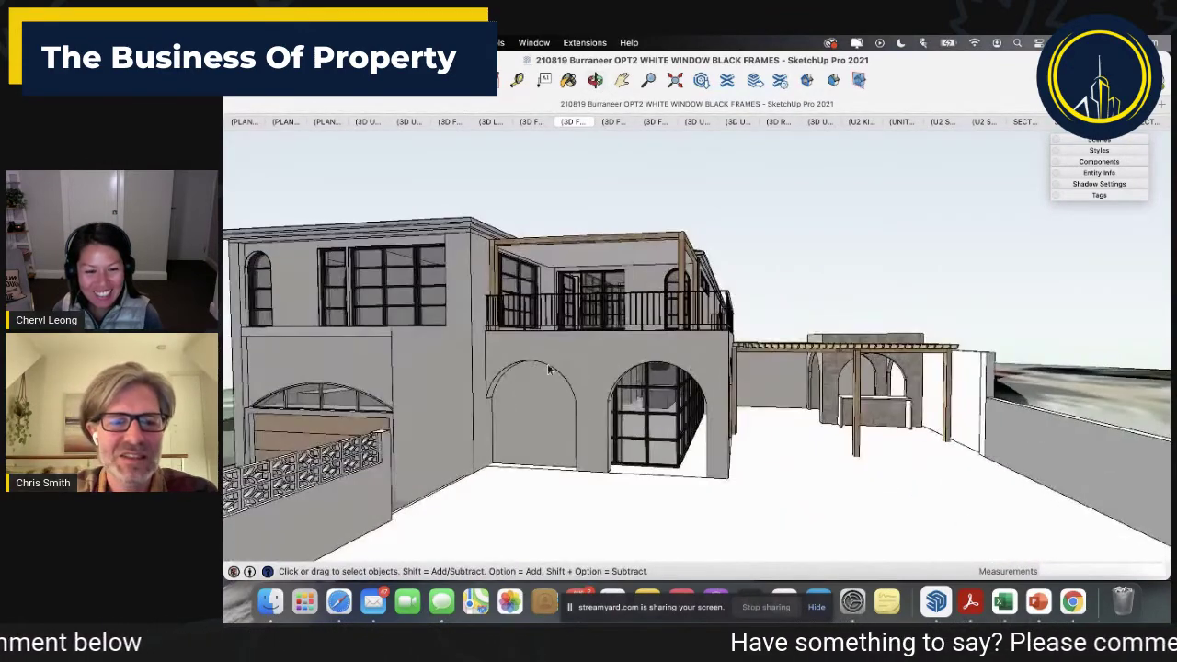
Examine the garage end, the tall arched windows, the stone-framed entries and the overall massing along the street side of the house.
middle_click_drag(436, 359, 739, 352)
scroll(738, 352, "down", 4)
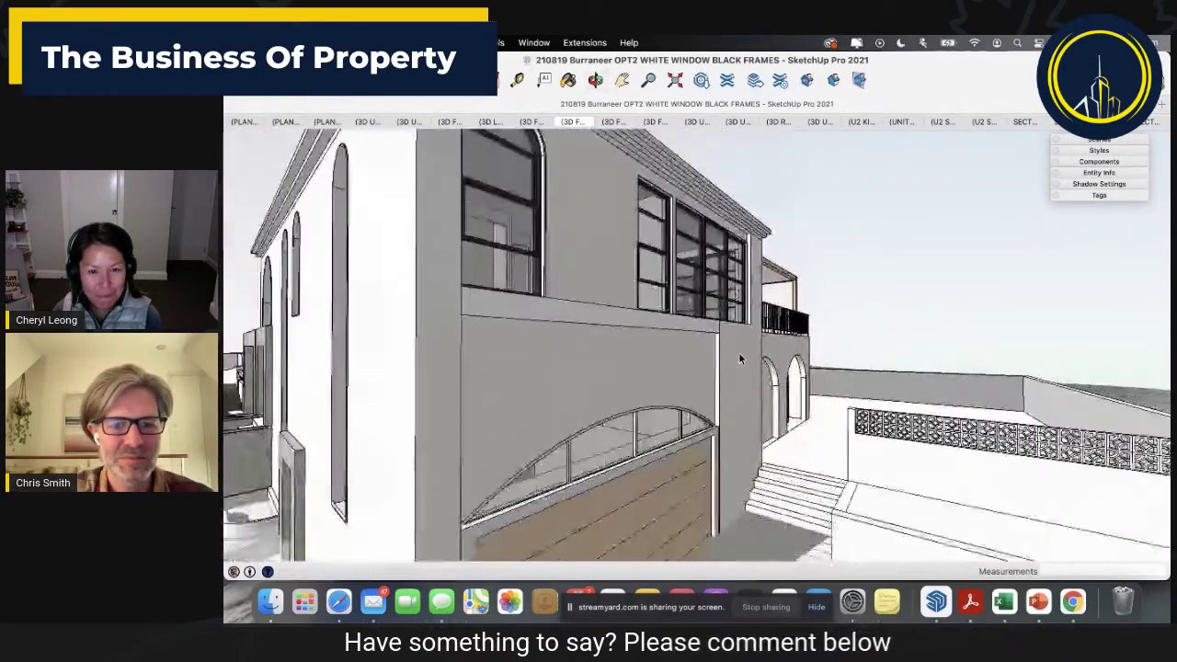
scroll(739, 359, "down", 3)
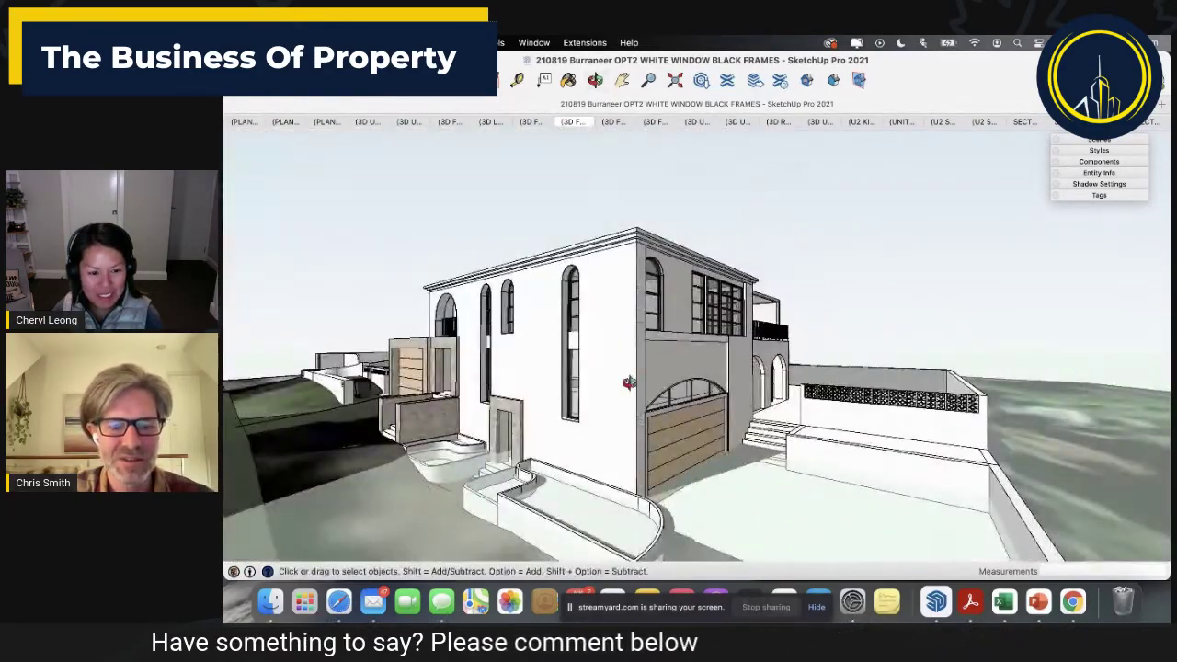
mouse_move(629, 382)
middle_mouse_down()
mouse_move(853, 365)
mouse_move(874, 279)
middle_mouse_up()
scroll(852, 365, "up", 3)
middle_click_drag(565, 471, 614, 413)
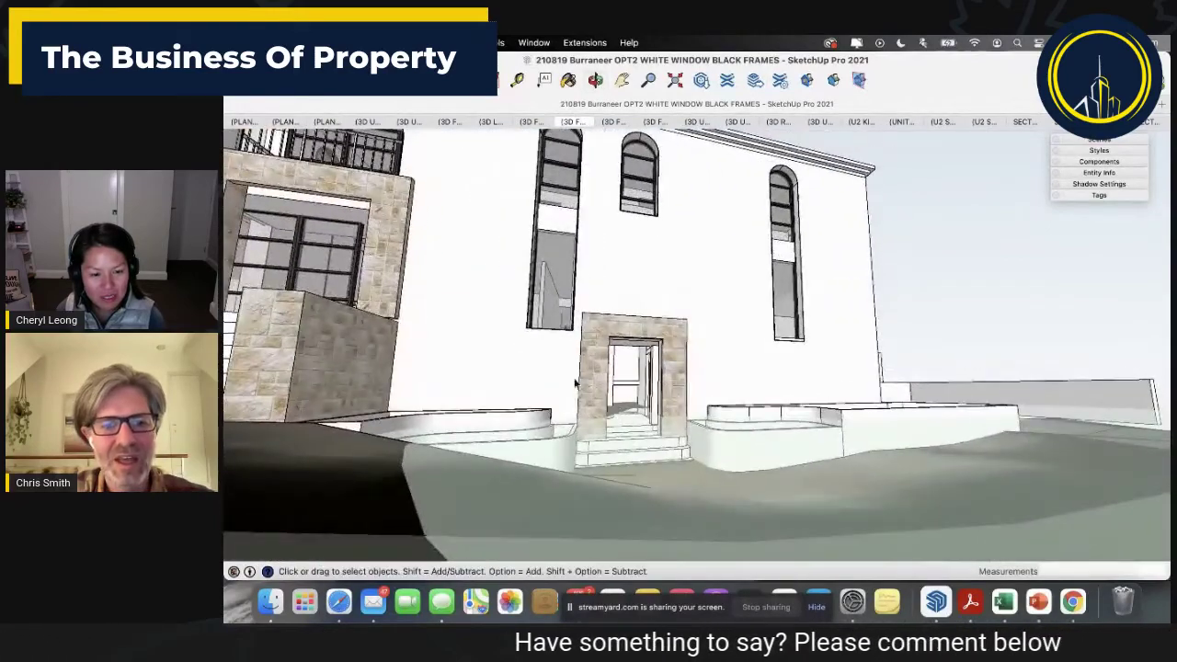
mouse_move(471, 374)
middle_mouse_down()
mouse_move(438, 394)
mouse_move(599, 374)
mouse_move(433, 395)
middle_mouse_up()
scroll(451, 386, "down", 2)
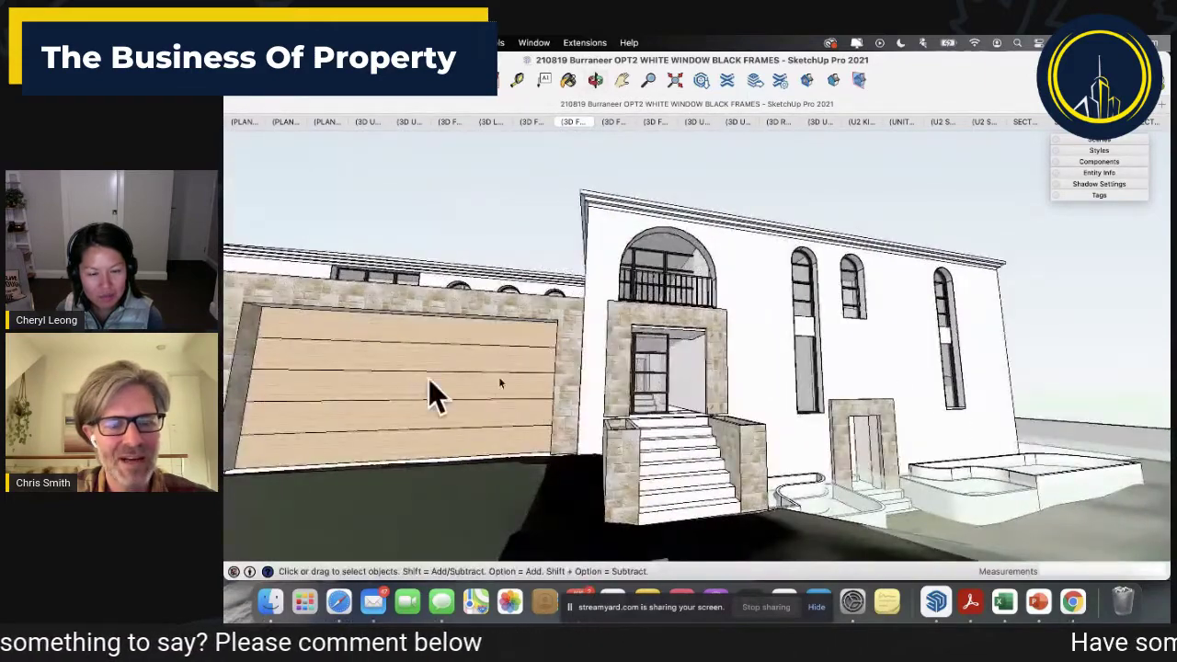
mouse_move(1010, 413)
middle_mouse_down()
mouse_move(827, 410)
mouse_move(855, 433)
mouse_move(910, 442)
middle_mouse_up()
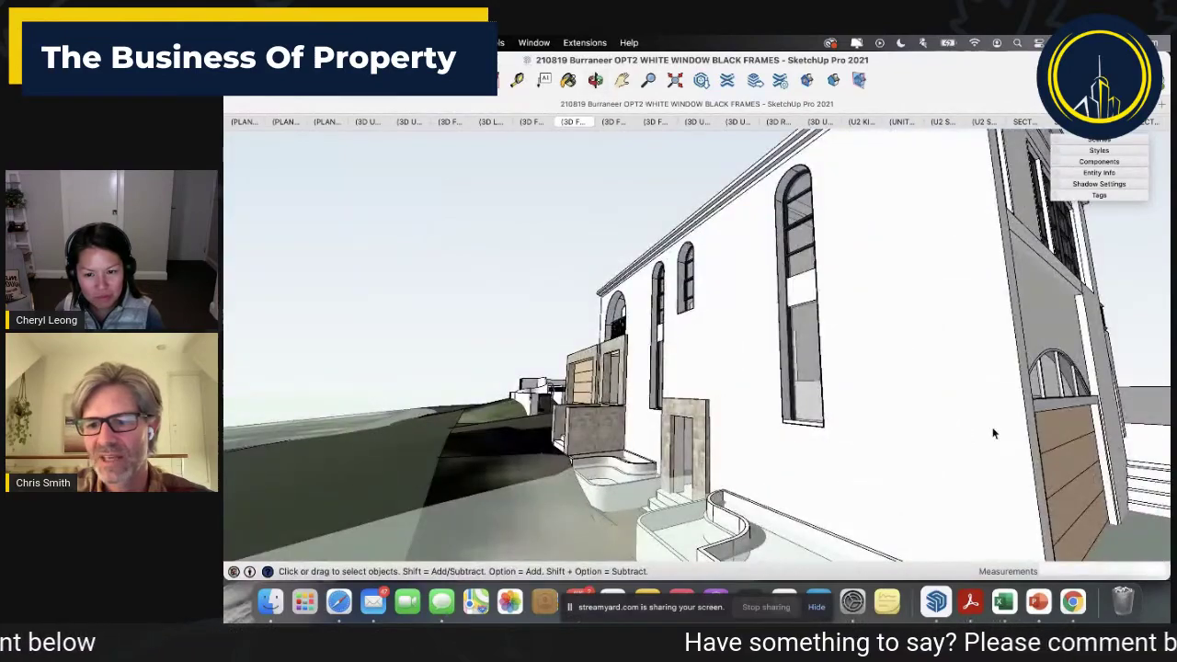
middle_click_drag(993, 434, 1048, 448)
mouse_move(625, 391)
middle_mouse_down()
mouse_move(708, 337)
mouse_move(701, 431)
mouse_move(718, 432)
mouse_move(676, 441)
middle_mouse_up()
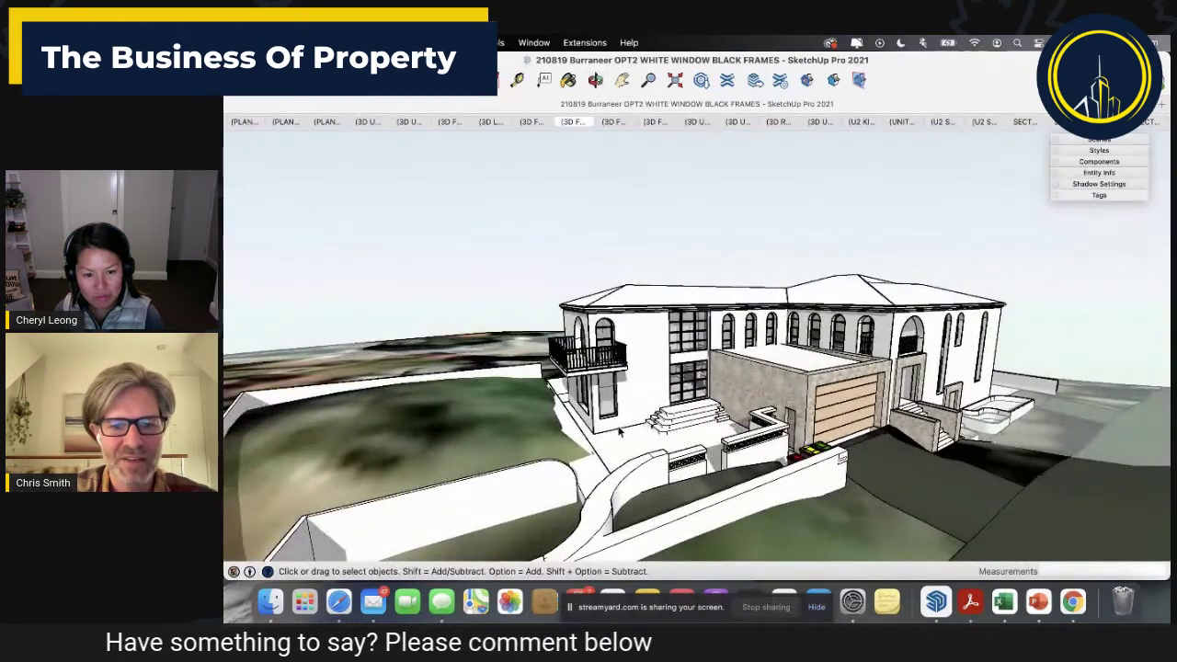
Enter the house through the glazed doors below the arched balcony and examine the kitchen island, stools and cabinets up close.
middle_click_drag(566, 385, 906, 359)
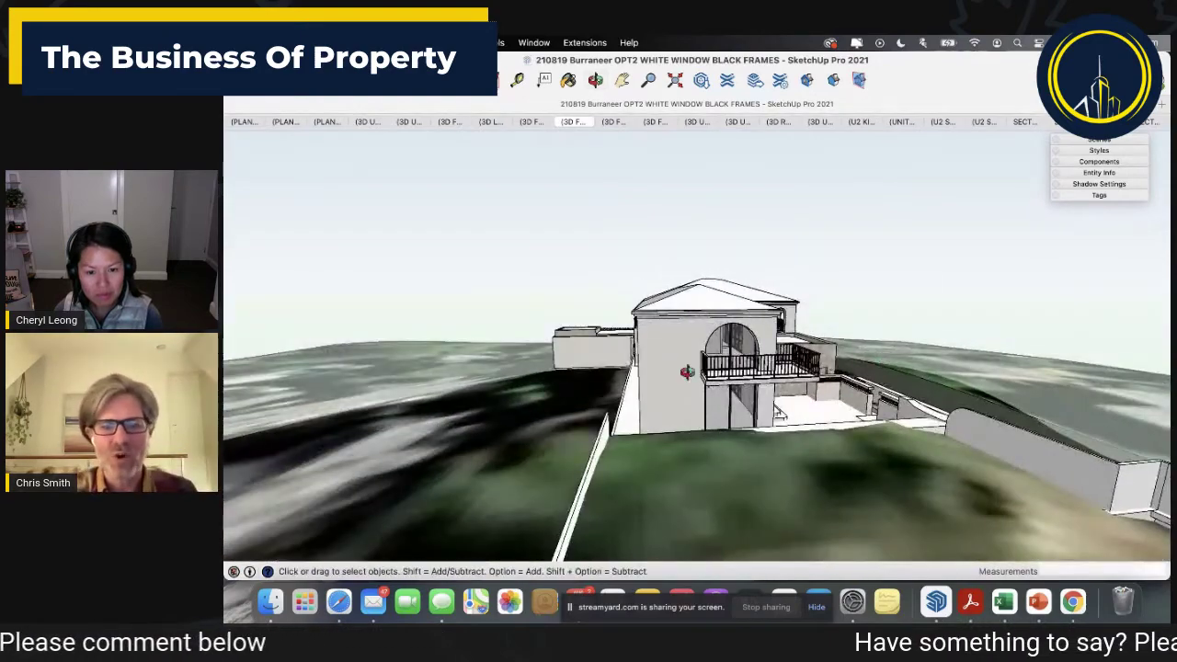
mouse_move(688, 373)
middle_mouse_down()
mouse_move(880, 356)
mouse_move(588, 364)
mouse_move(593, 393)
middle_mouse_up()
scroll(666, 393, "up", 6)
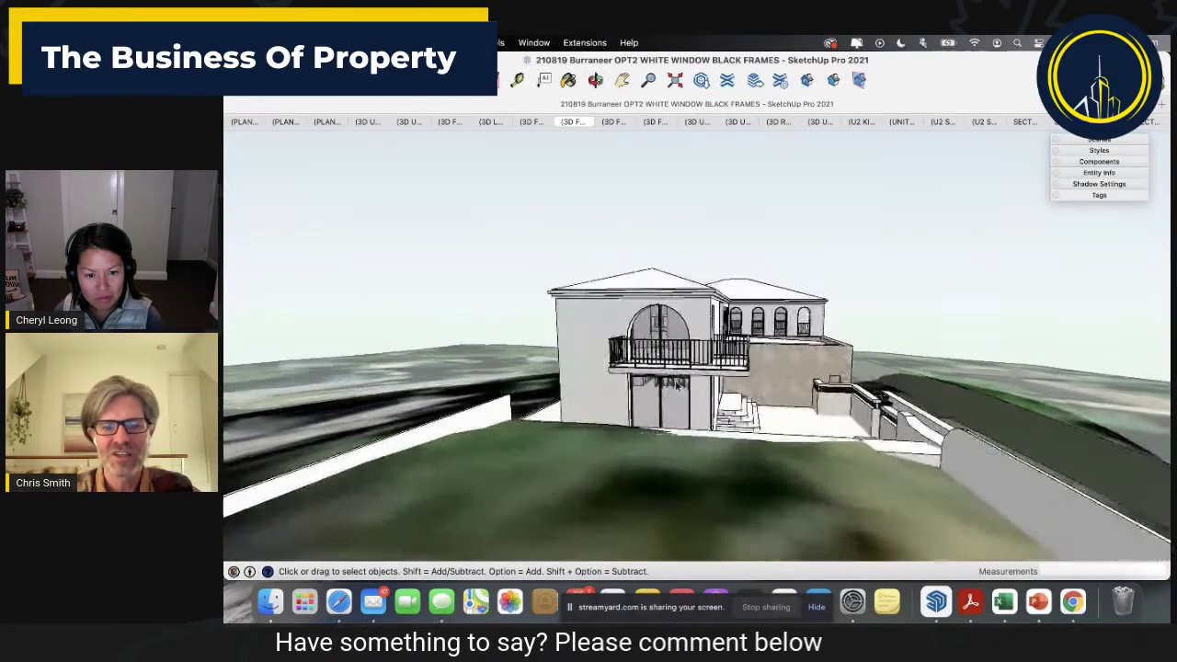
scroll(678, 393, "up", 10)
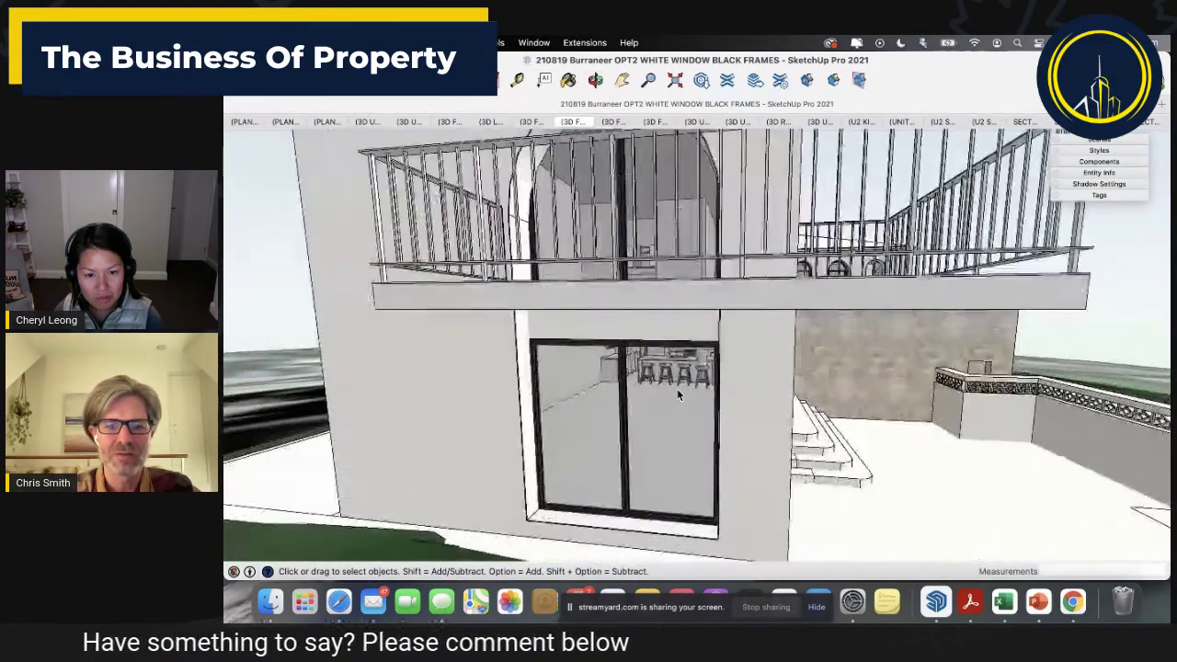
scroll(678, 394, "up", 10)
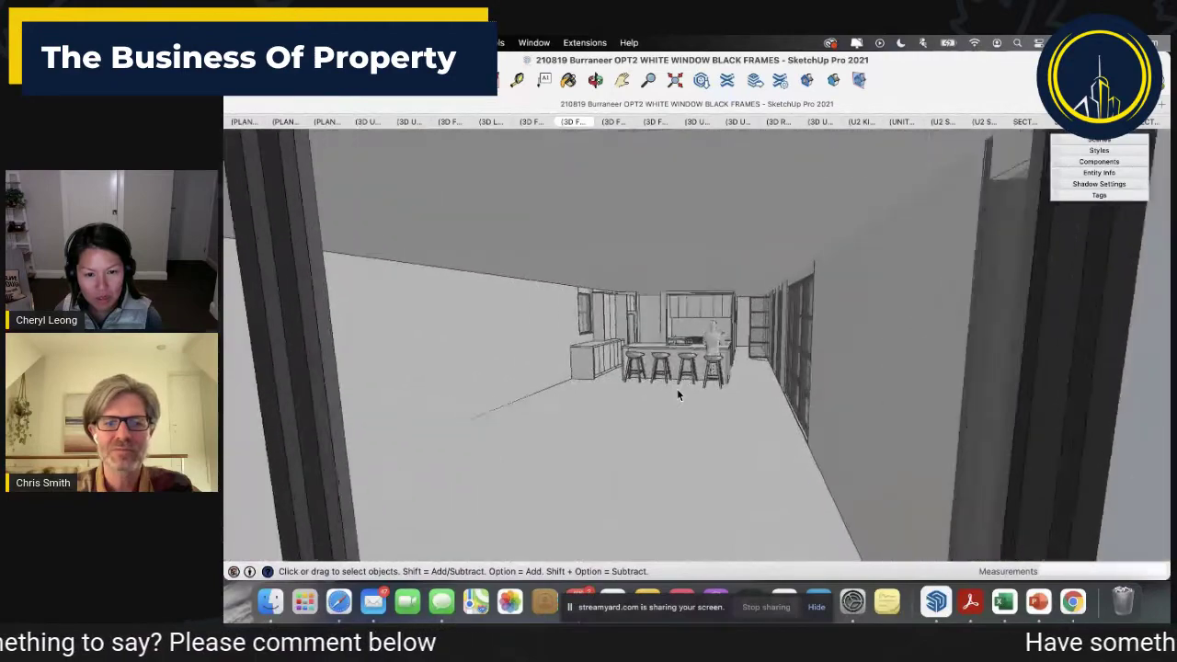
scroll(678, 393, "up", 5)
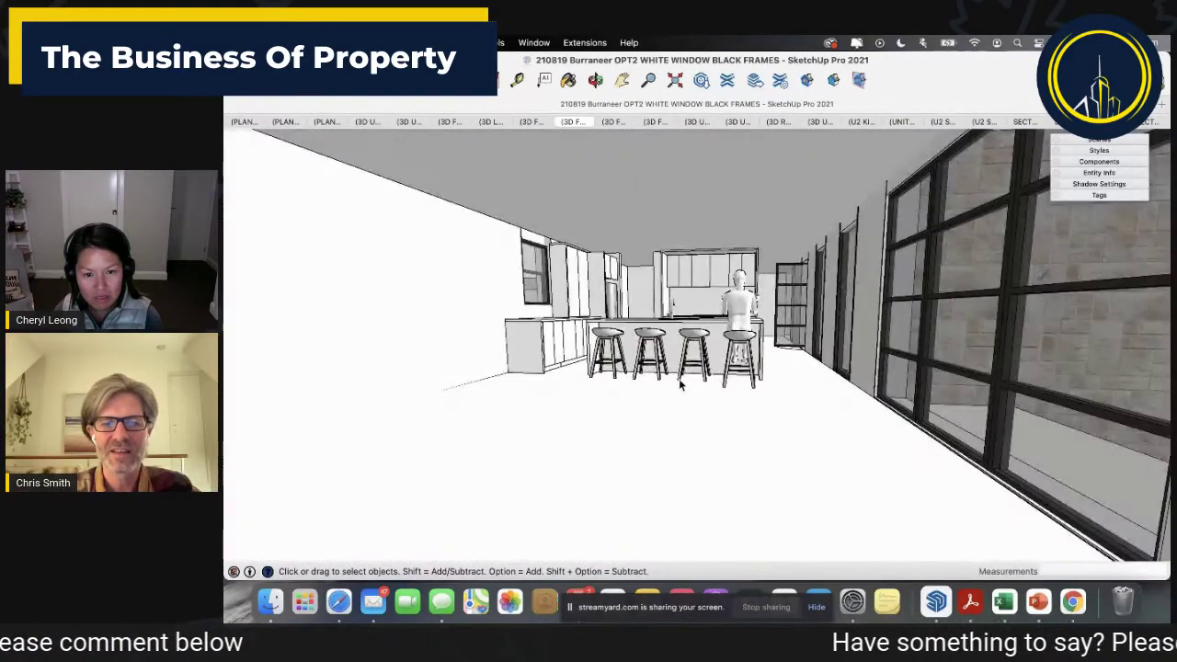
mouse_move(708, 322)
middle_mouse_down()
mouse_move(721, 372)
mouse_move(703, 380)
middle_mouse_up()
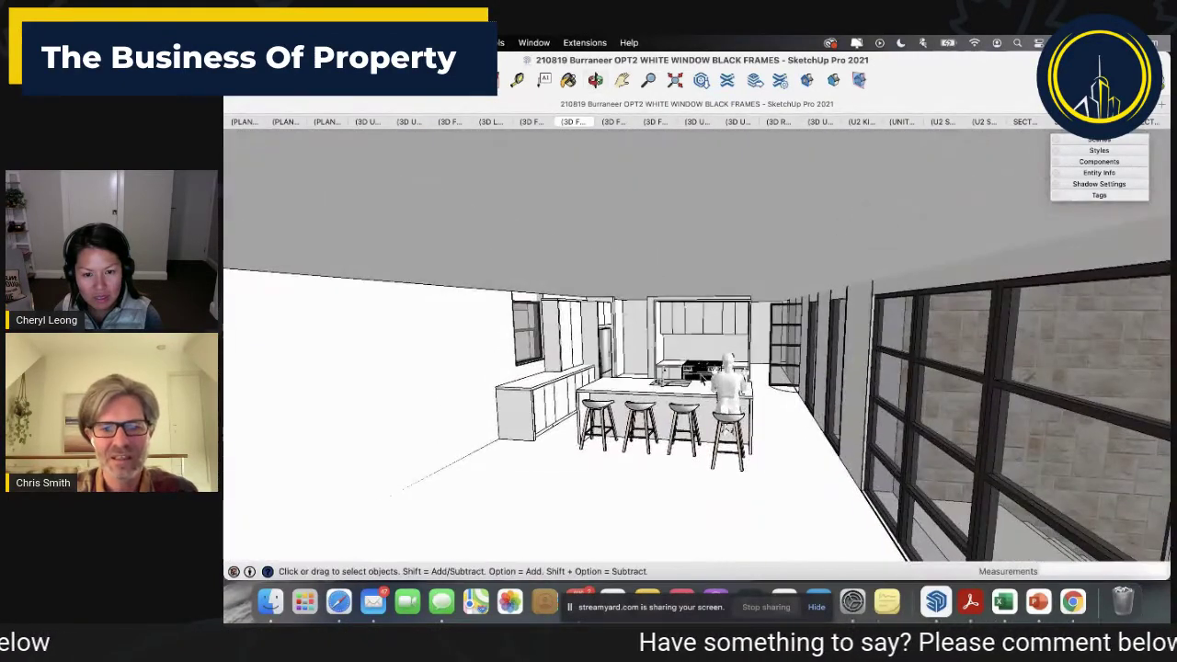
scroll(660, 416, "up", 2)
scroll(659, 416, "up", 2)
middle_click_drag(660, 415, 652, 455)
Hide the second kitchen option's tag and show the first option's tag in the KITCHENS folder of the 3D model.
left_click(1085, 197)
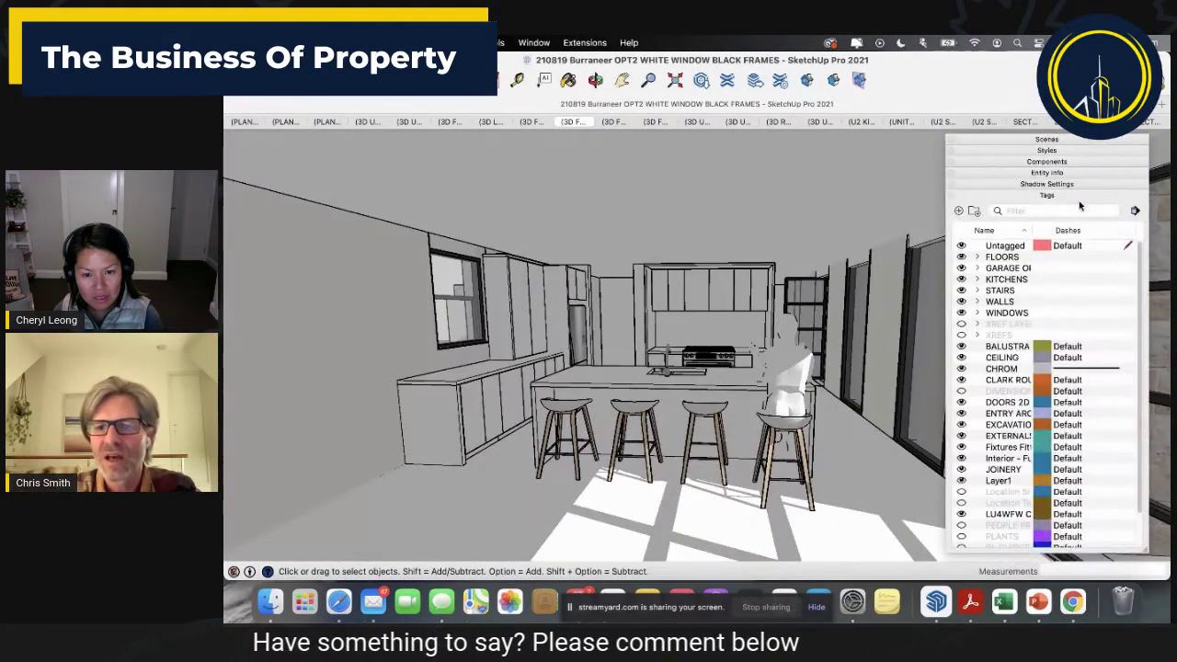
left_click(977, 280)
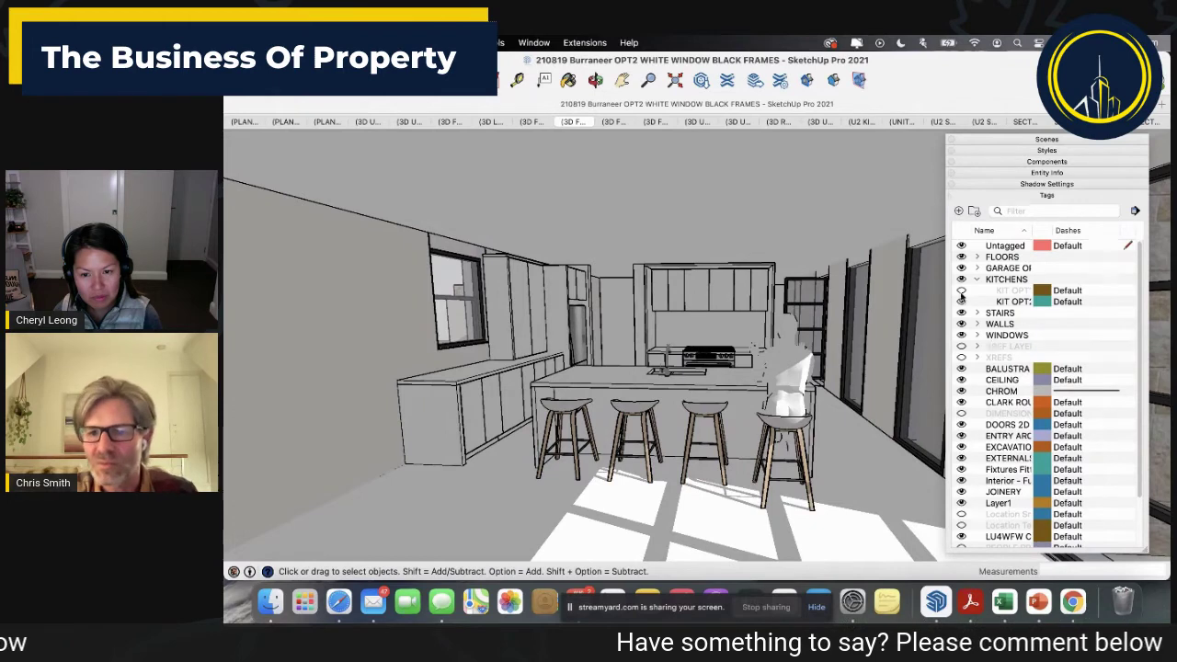
left_click(962, 302)
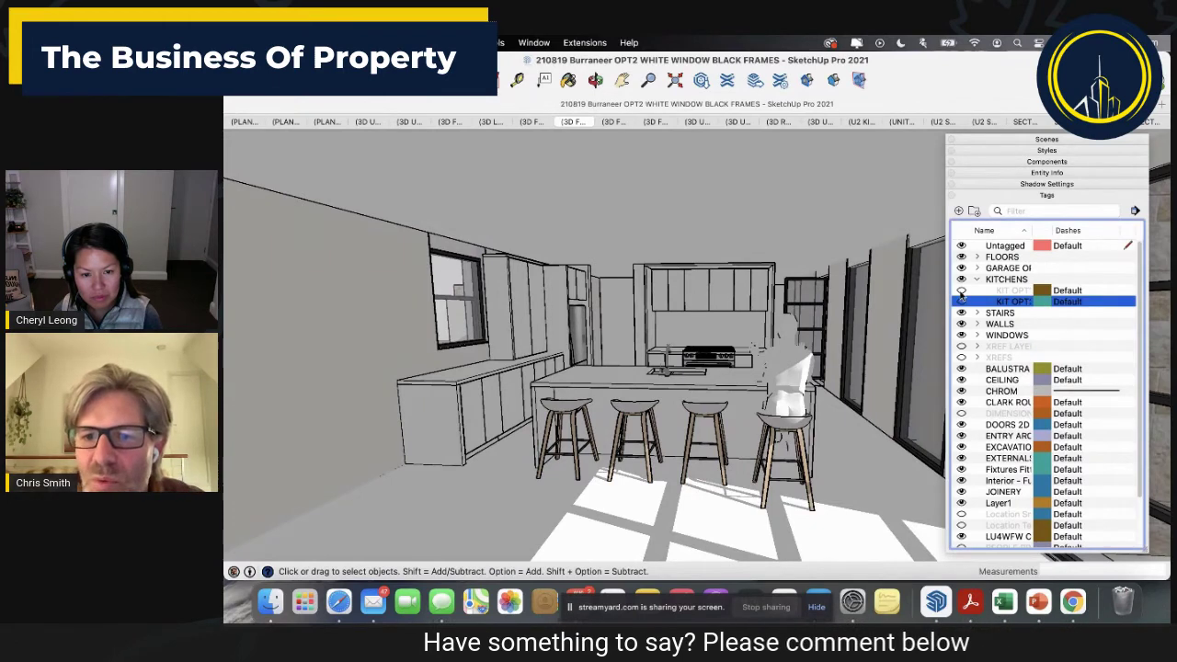
left_click(962, 302)
left_click(962, 291)
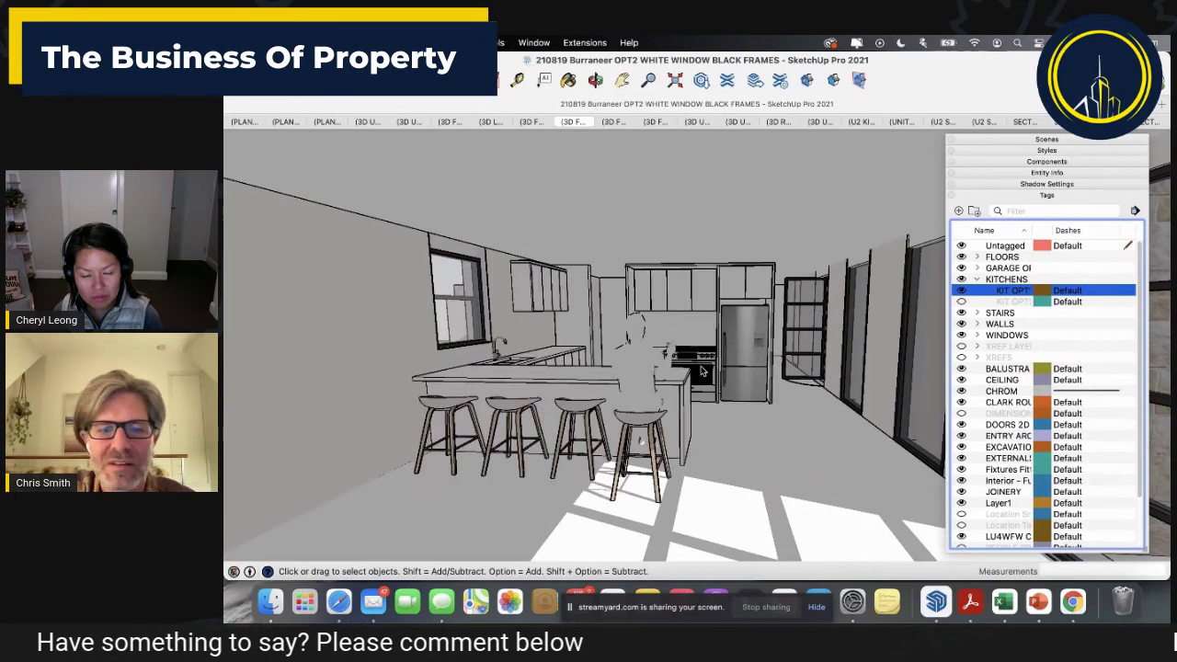
Walk at eye level past the island bench and stools towards the oven and fridge.
middle_click_drag(565, 402, 759, 355)
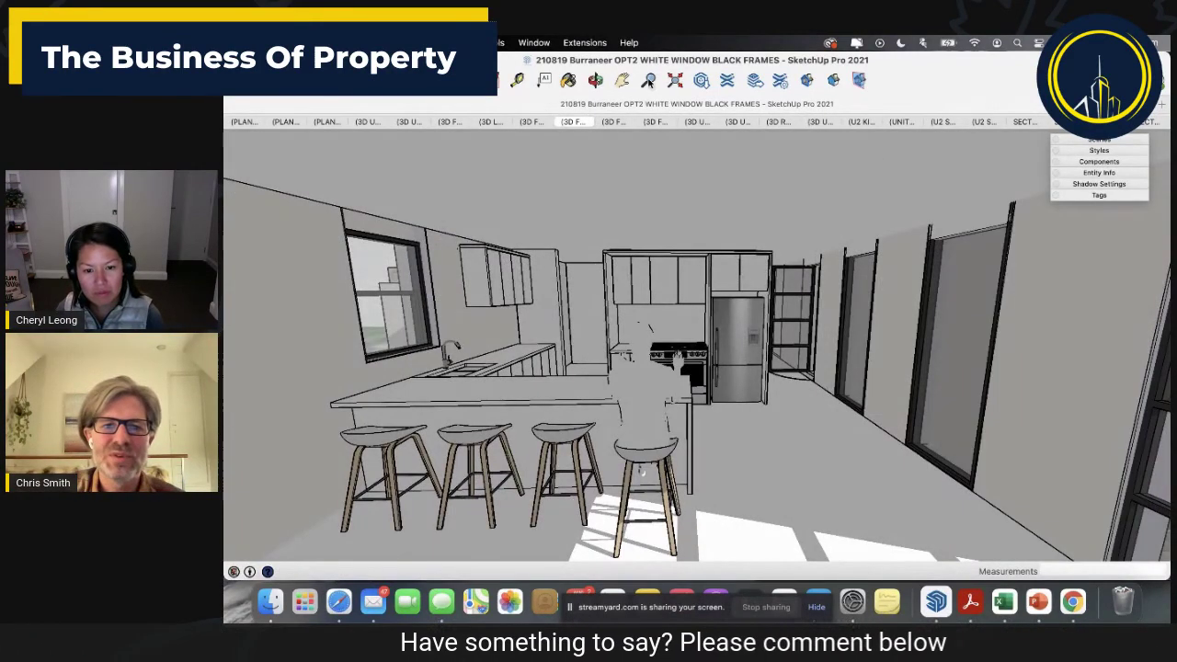
left_click(649, 81)
right_click(780, 344)
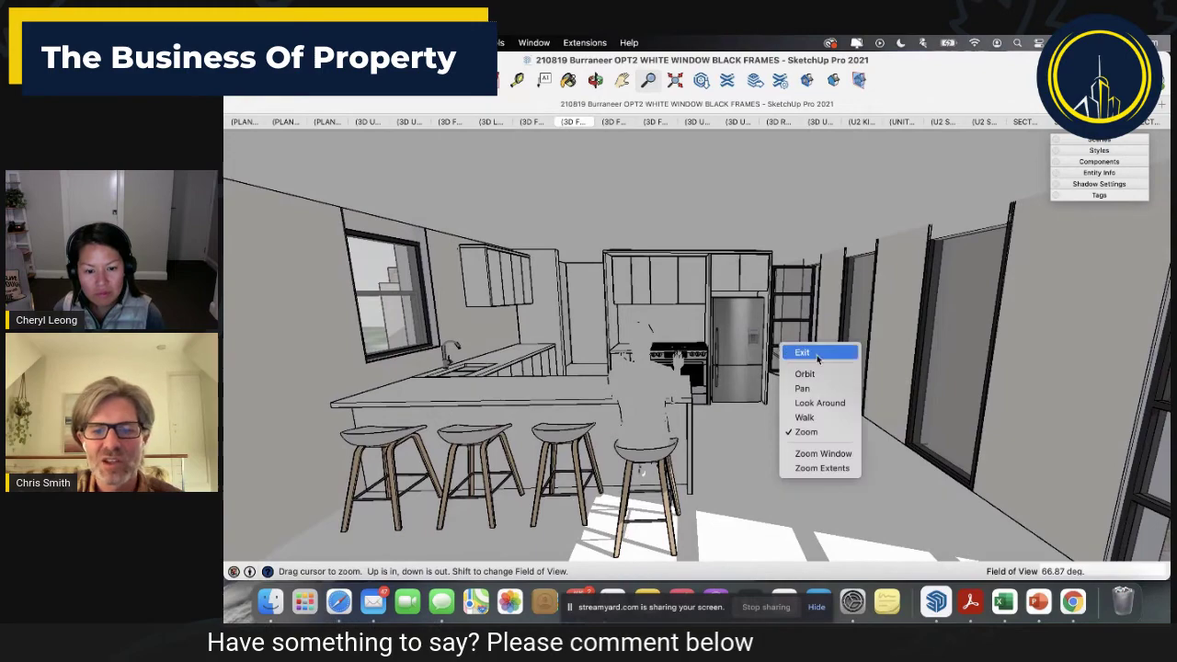
left_click(815, 419)
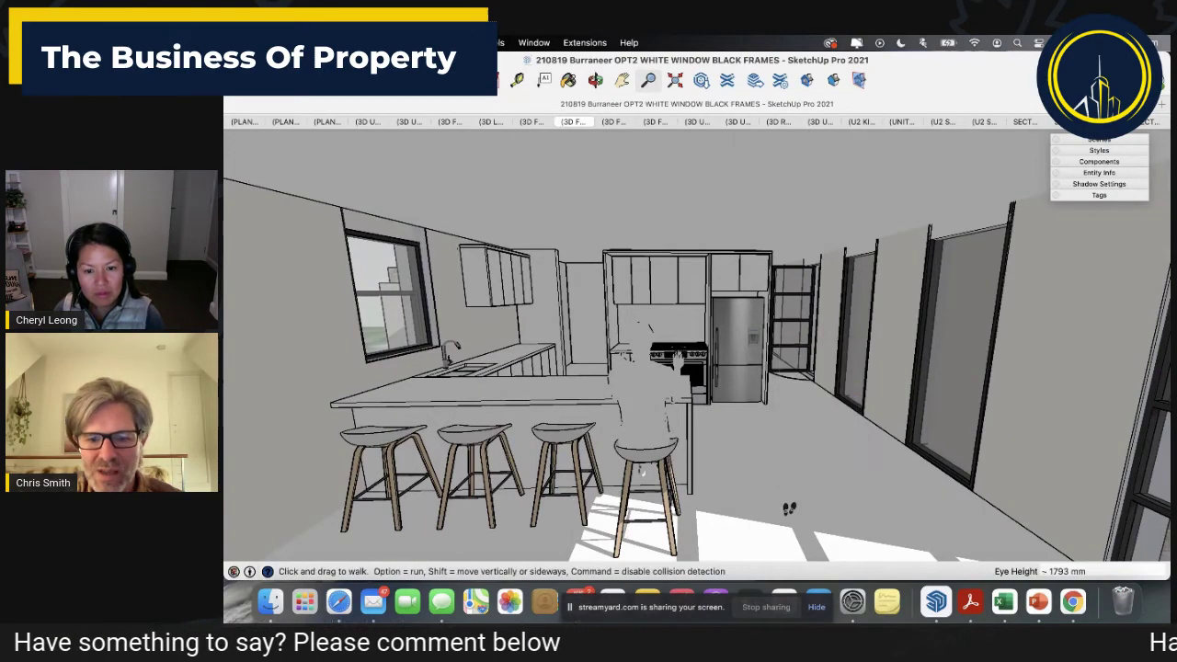
left_click_drag(787, 524, 854, 510)
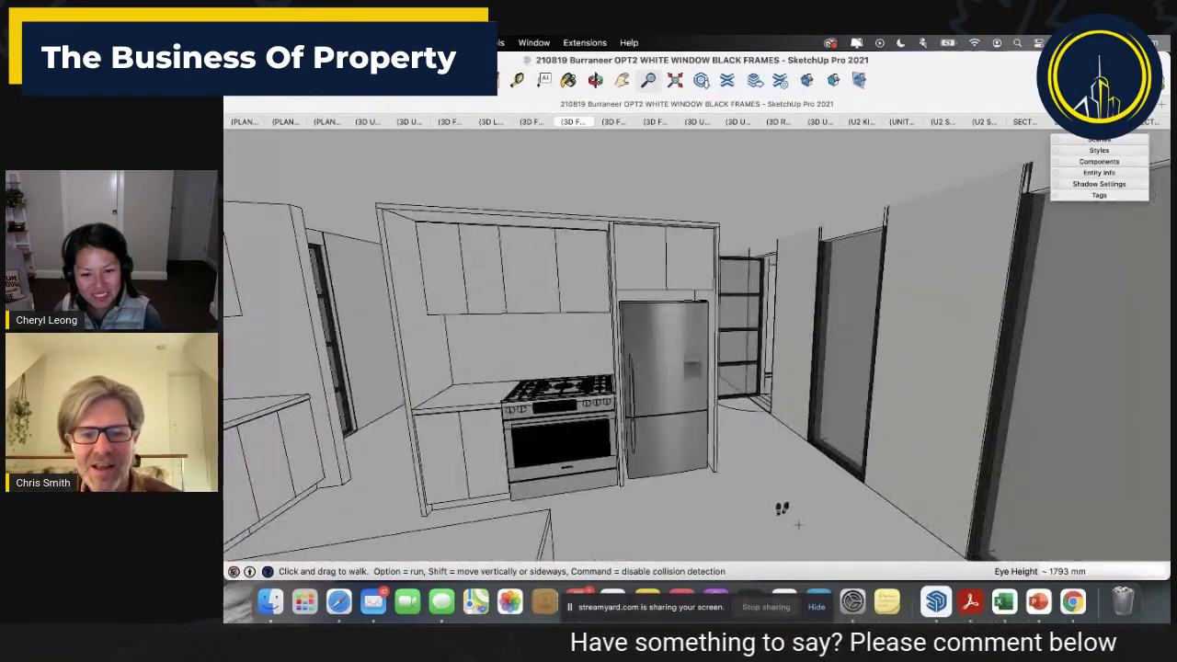
Look around the kitchen from the standing position, examining the sink run, overhead cabinets, oven, fridge and side windows.
right_click(797, 502)
left_click(812, 502)
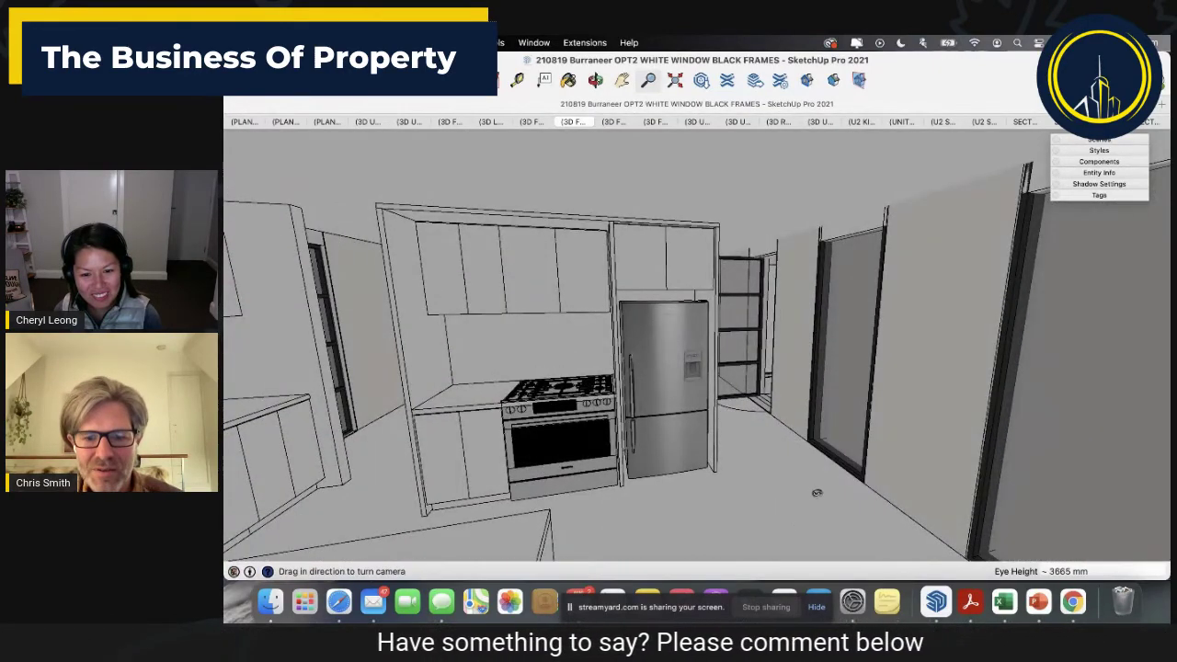
left_click_drag(814, 494, 795, 462)
left_click_drag(736, 430, 1057, 334)
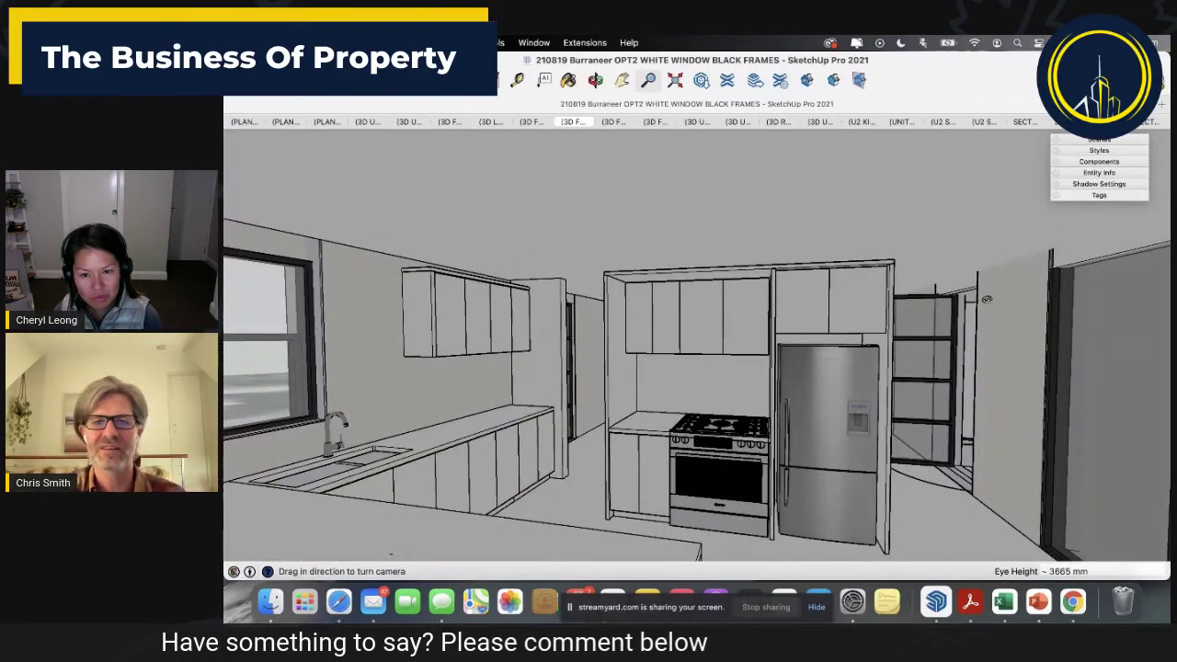
left_click_drag(603, 372, 709, 401)
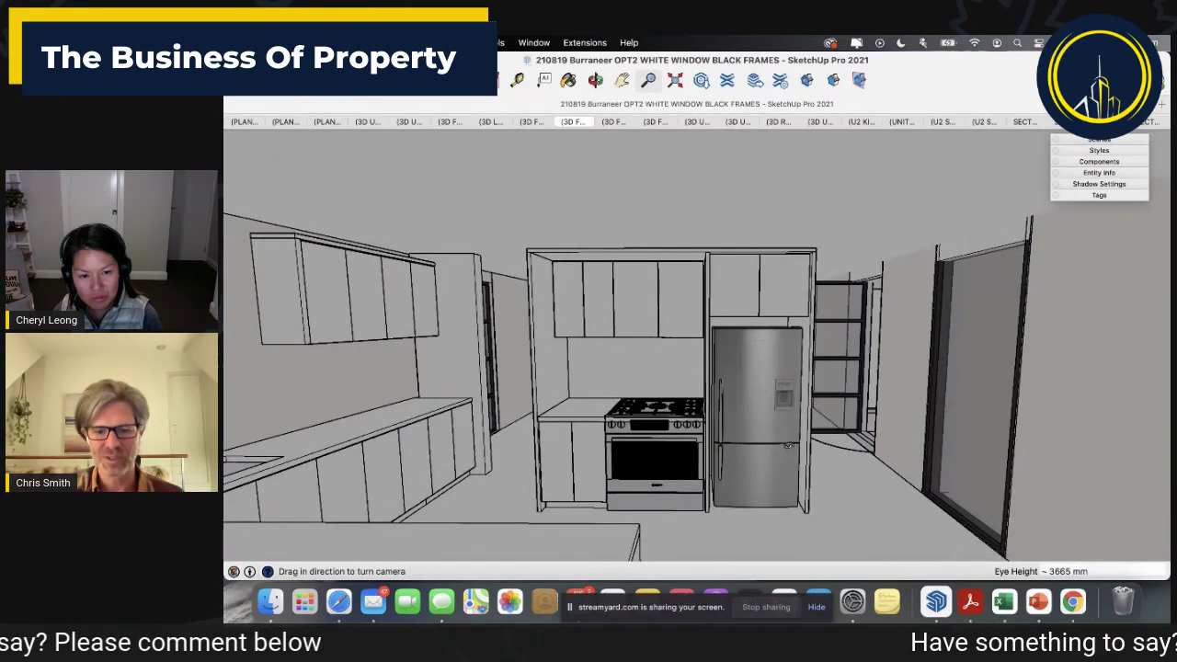
left_click_drag(788, 446, 829, 474)
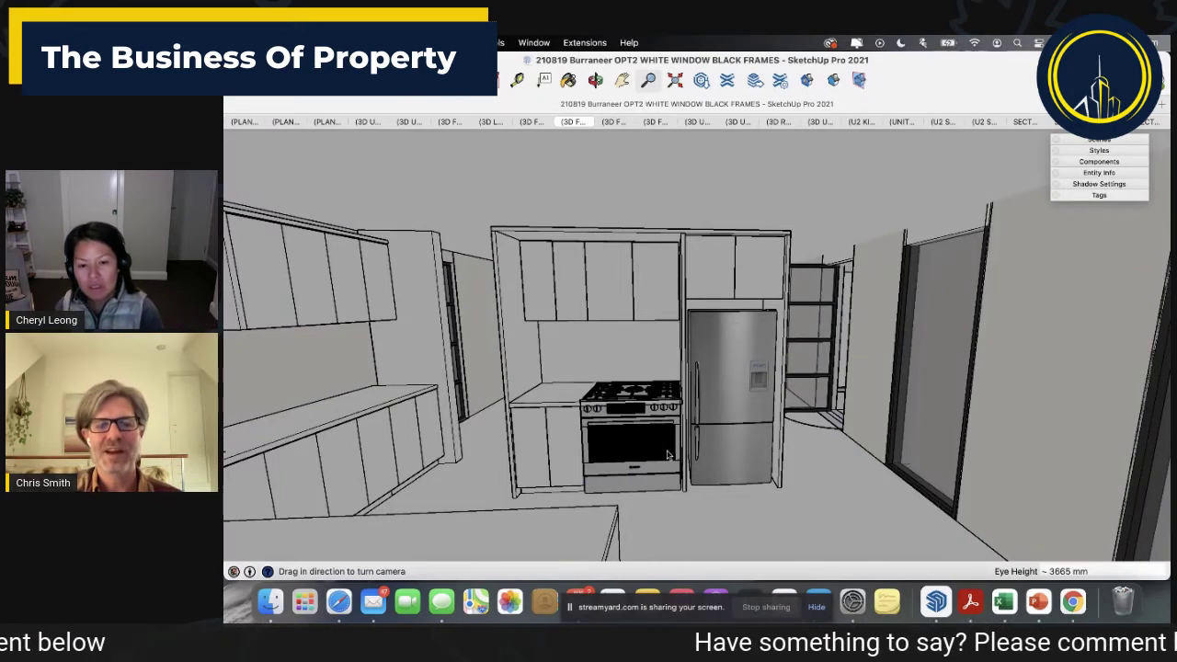
left_click(324, 42)
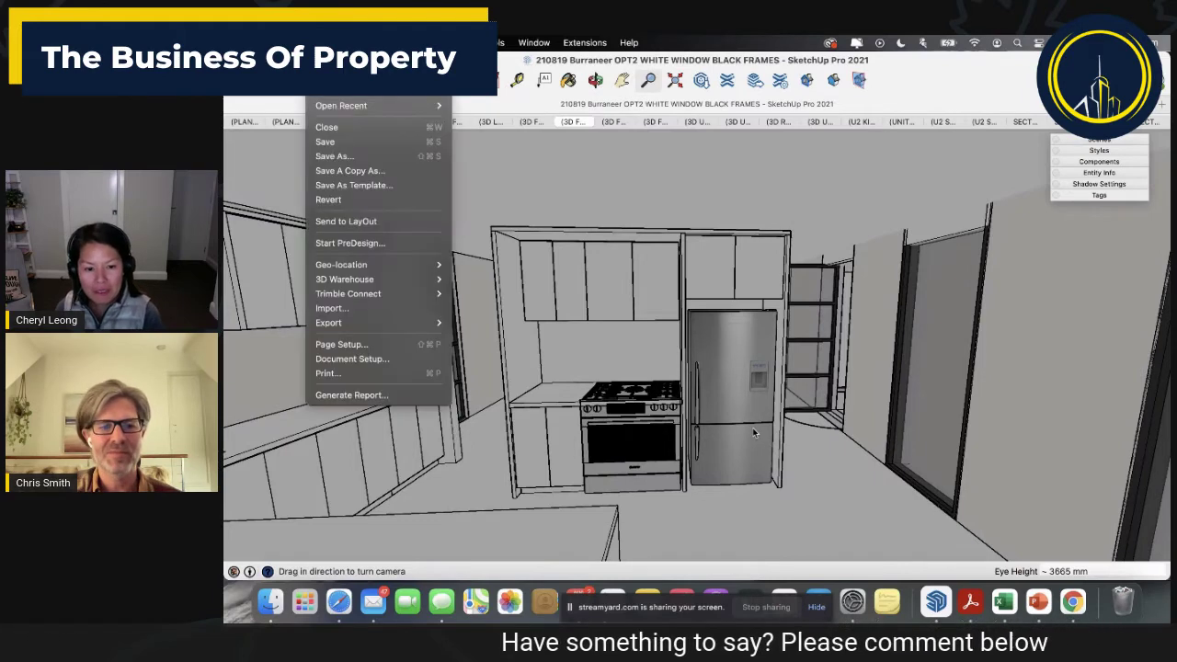
left_click(551, 174)
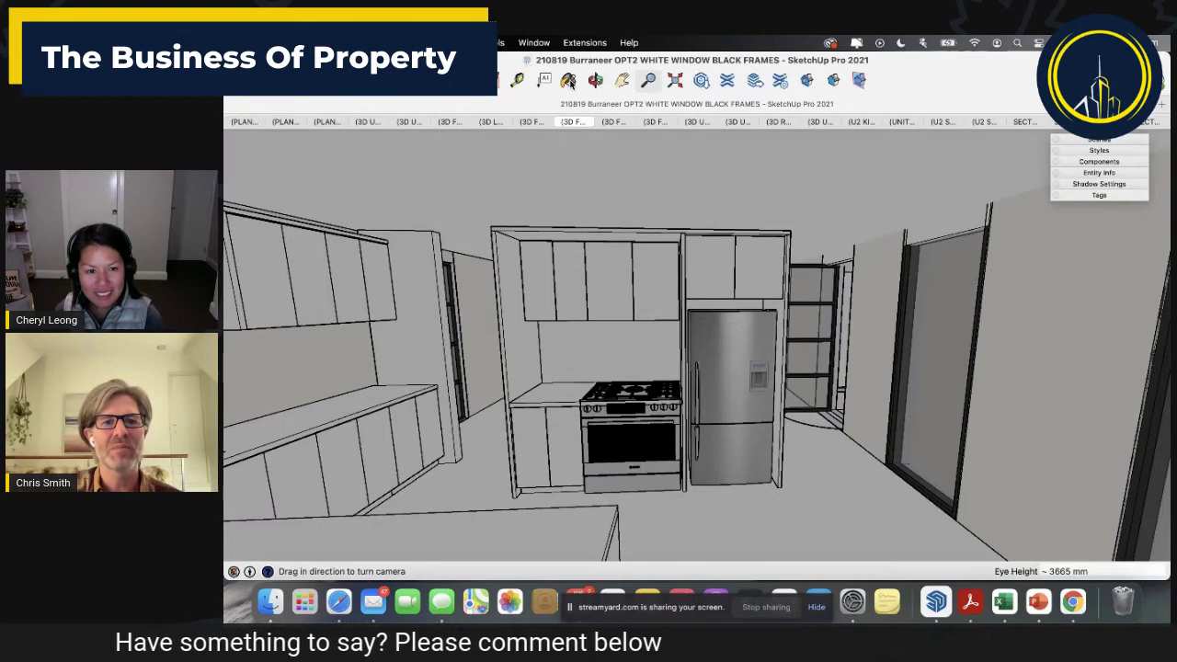
Paint the kitchen floor with the beige material from the Colors In Model collection.
left_click(568, 81)
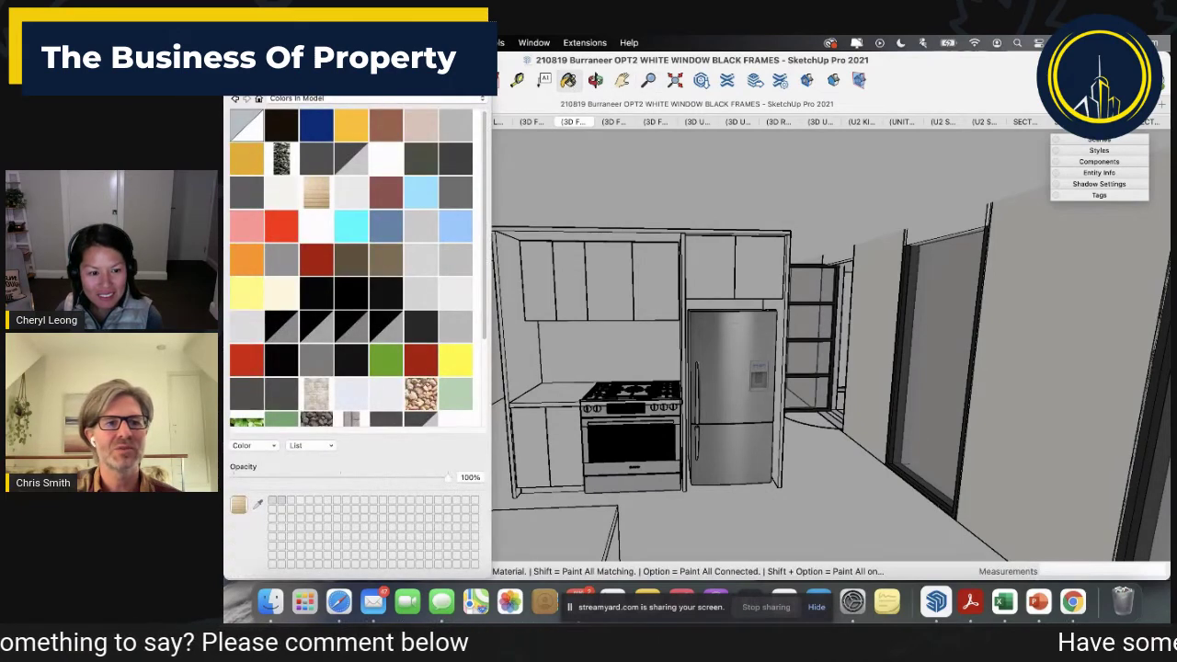
left_click_drag(407, 87, 1035, 136)
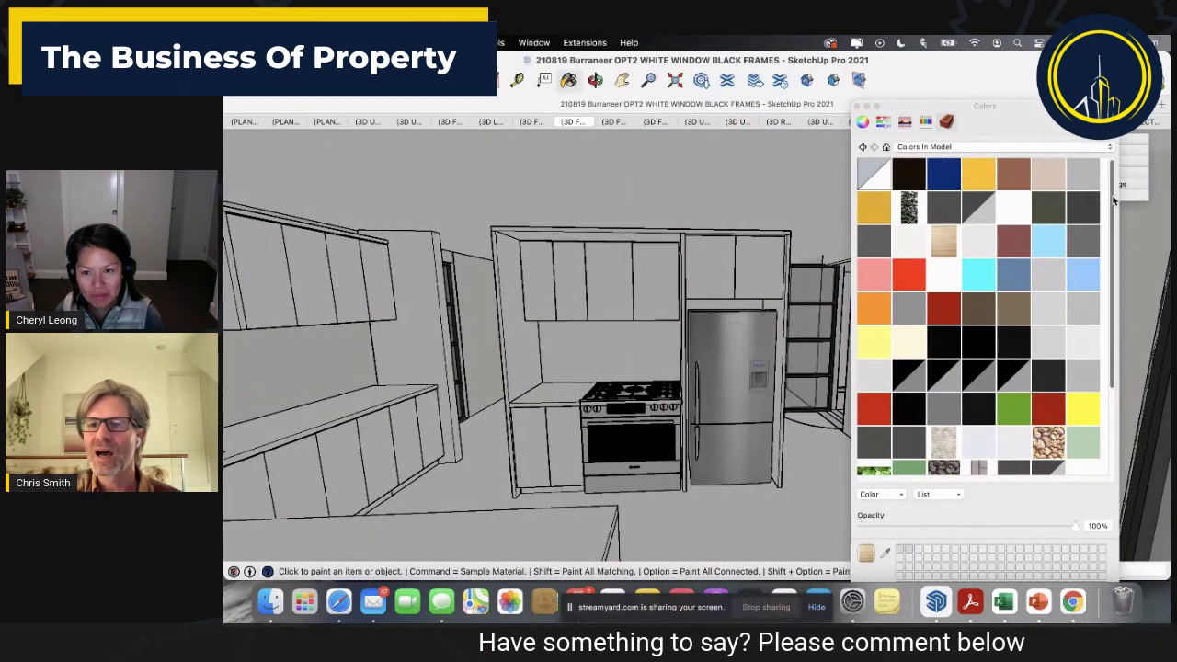
left_click_drag(1110, 198, 1114, 309)
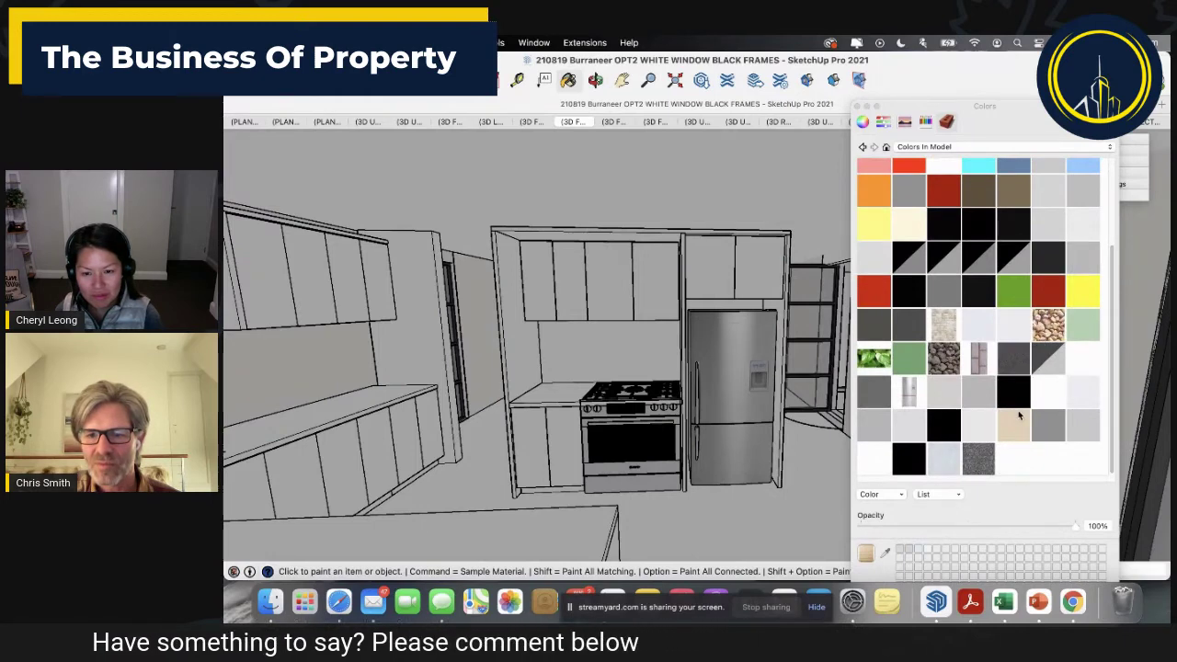
left_click(945, 329)
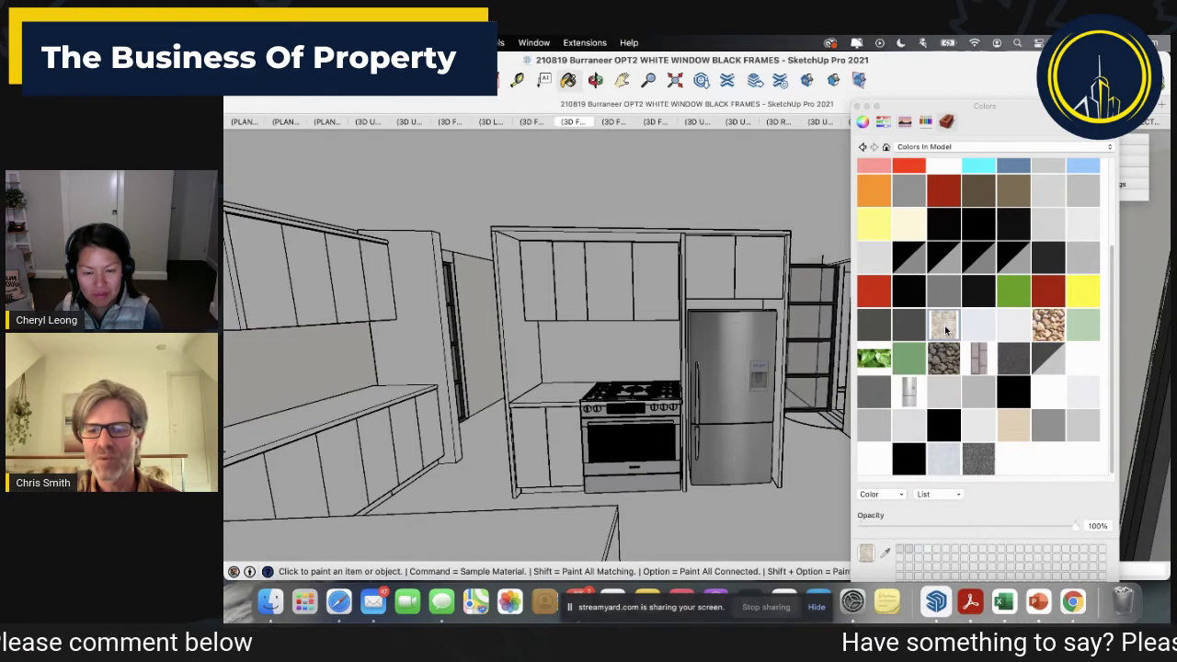
left_click(1011, 421)
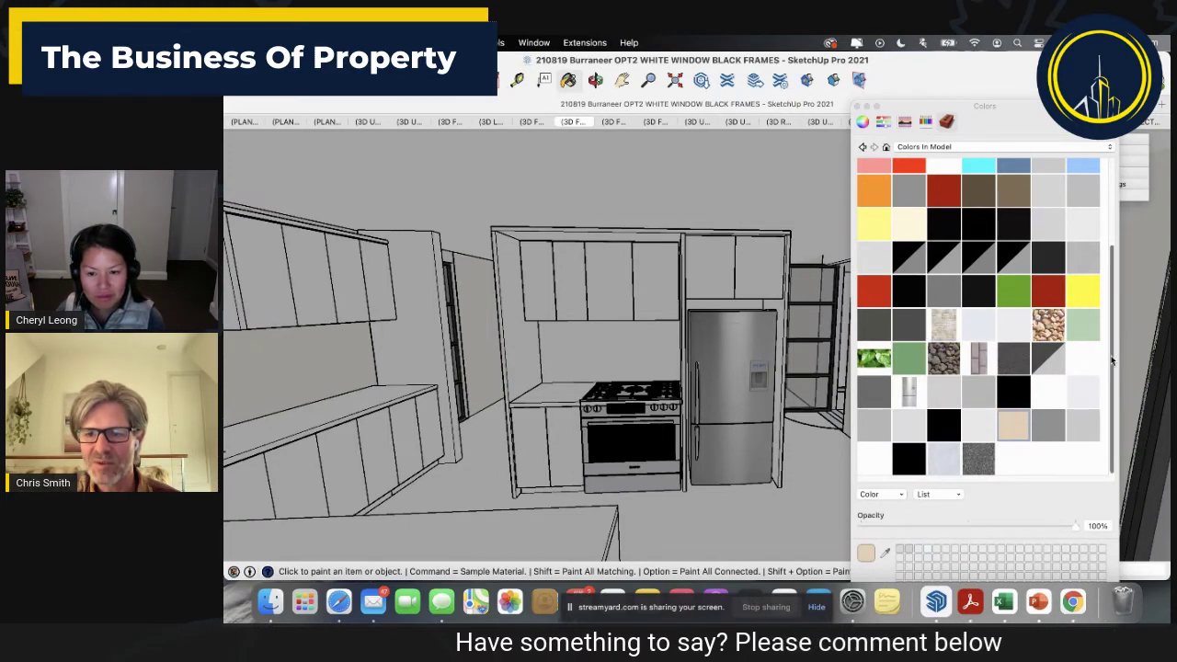
scroll(1007, 184, "up", 3)
left_click(1001, 147)
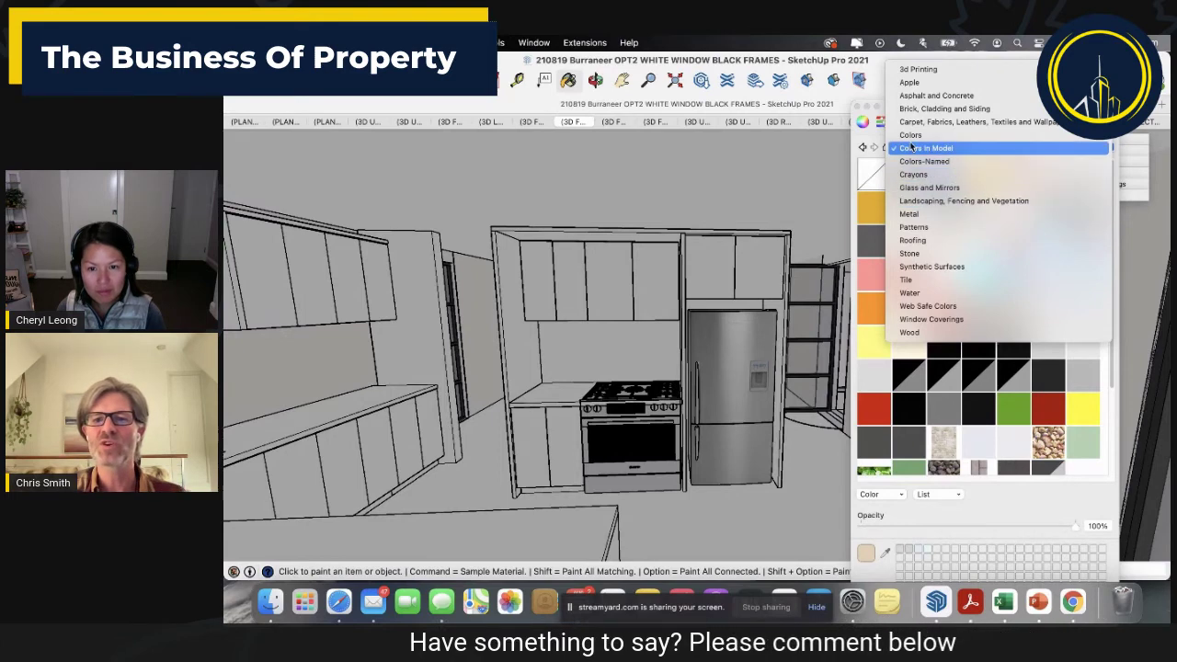
left_click(809, 373)
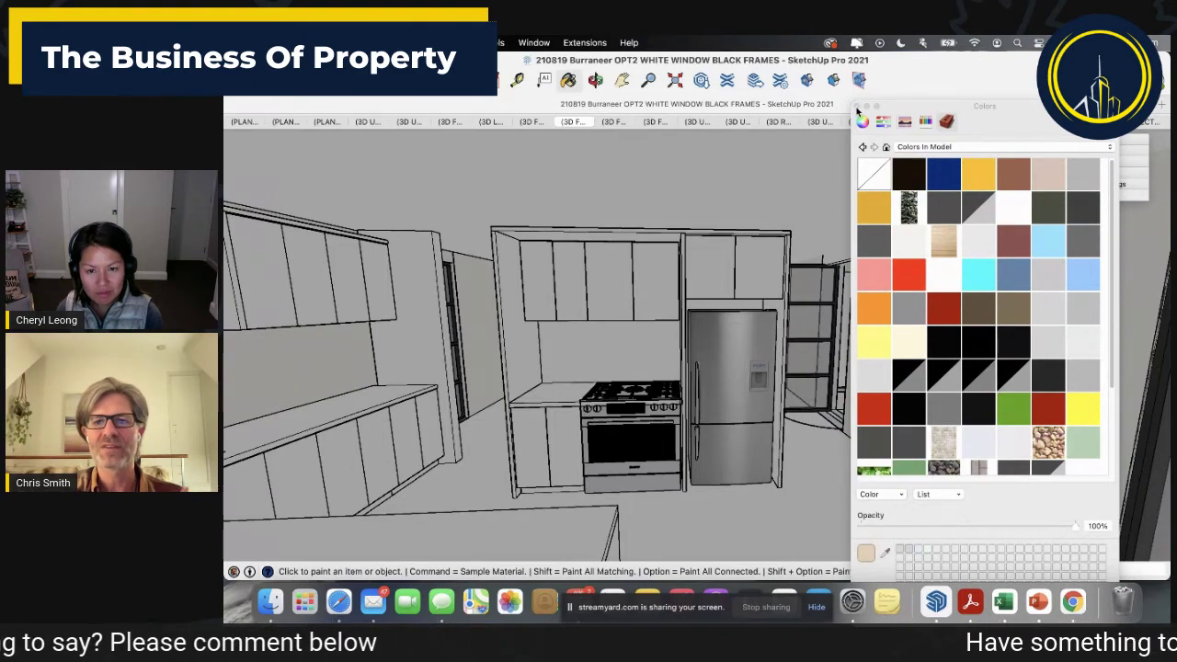
left_click(796, 400)
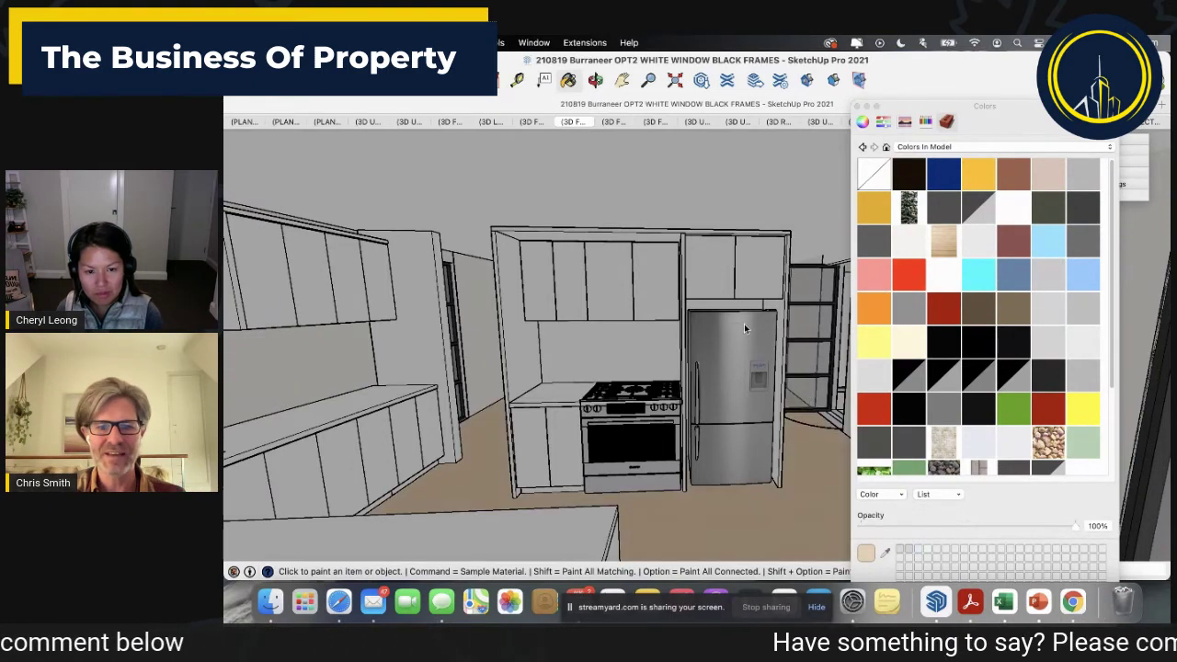
Try the same beige material on the kitchen cabinets and benchtops, and undo that paint.
scroll(750, 322, "down", 2)
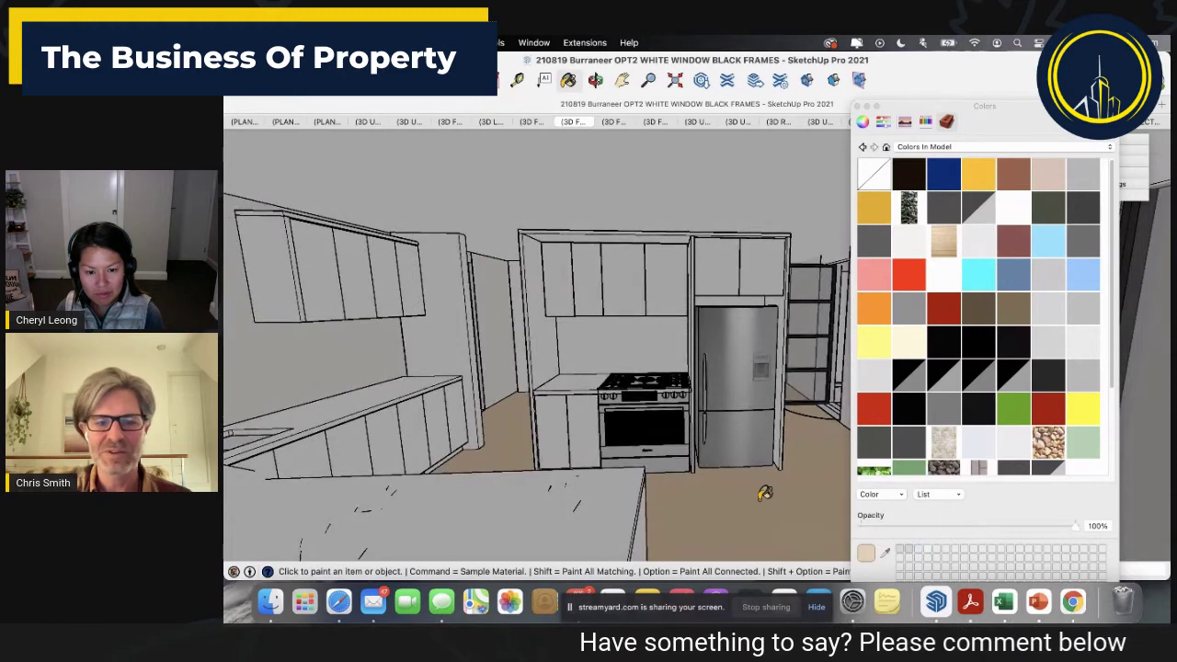
left_click(634, 298)
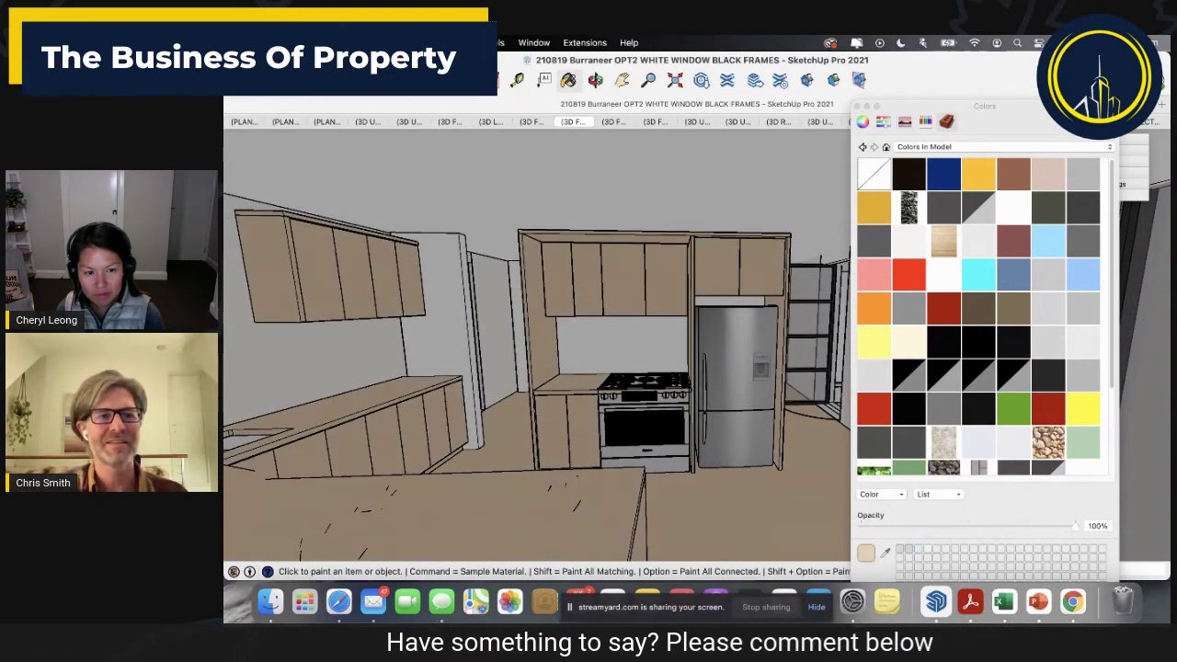
key("space")
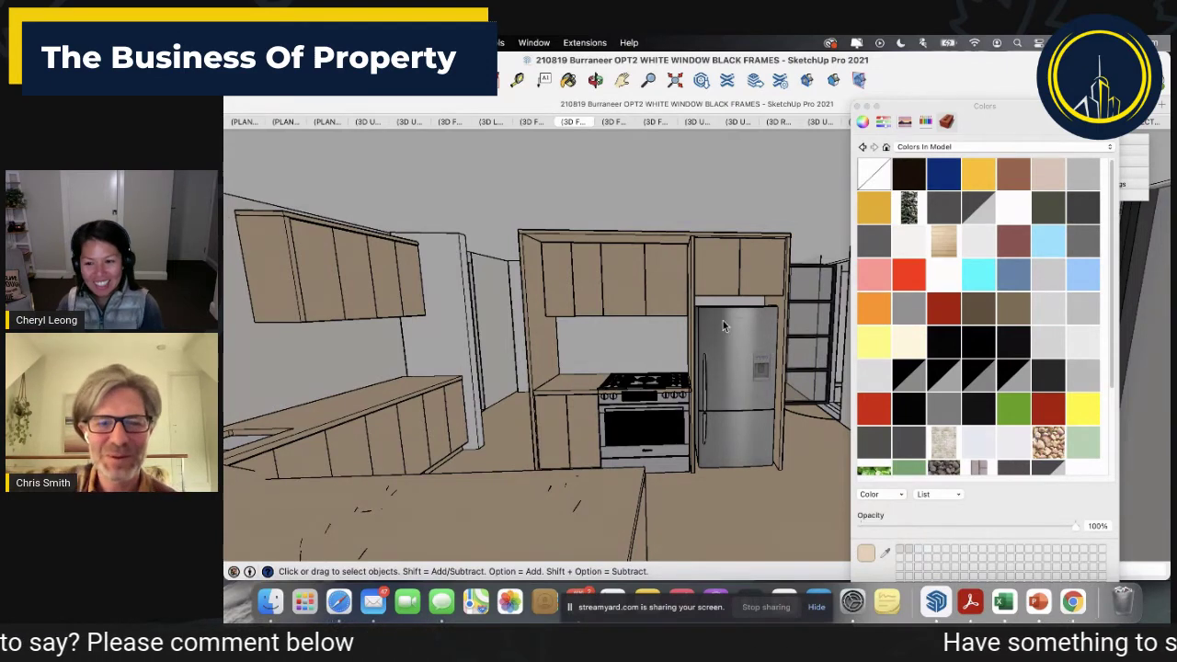
key("super+z")
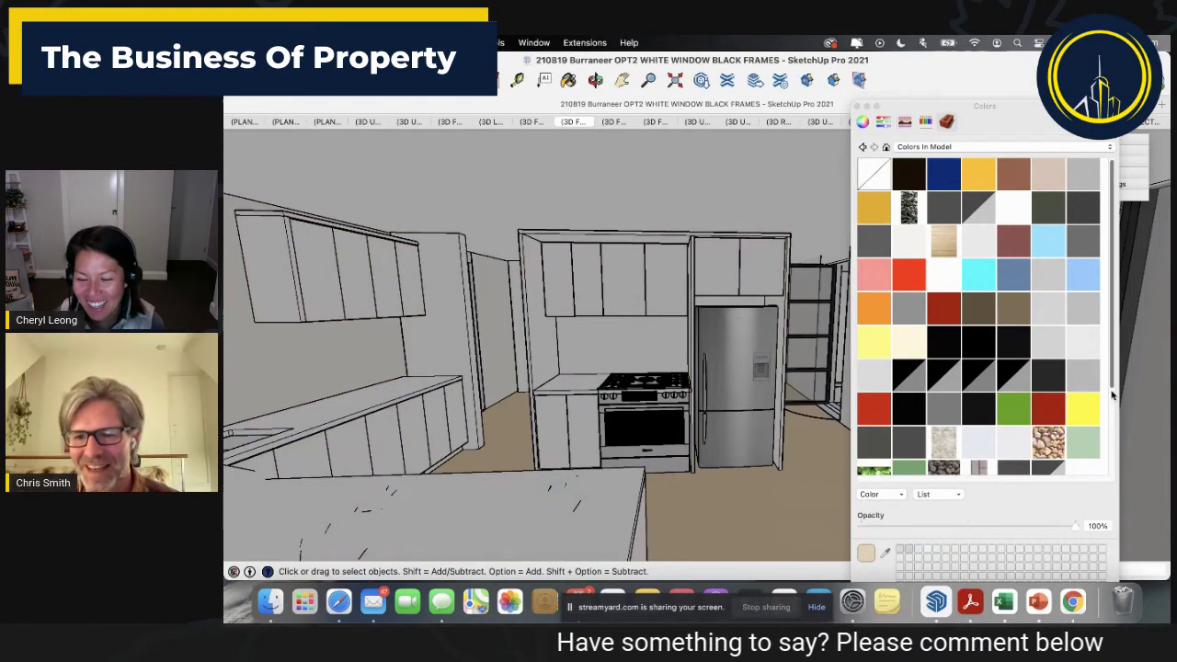
Pick the beige timber material from the Colors In Model collection.
scroll(1119, 469, "down", 3)
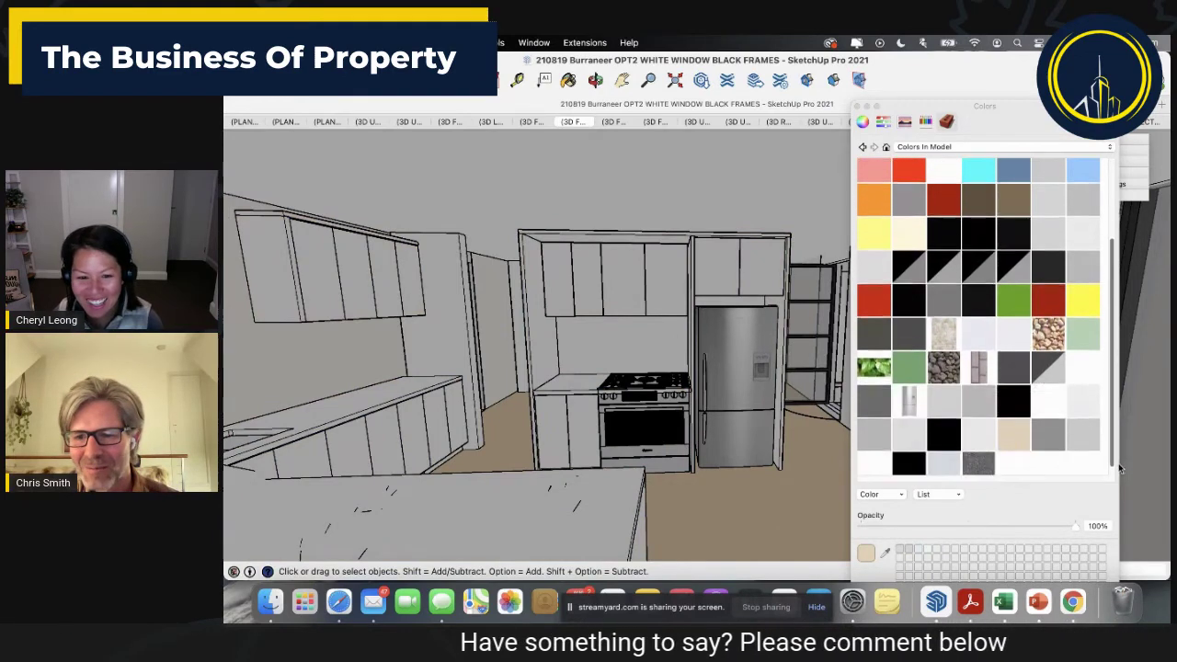
left_click(1014, 426)
middle_click_drag(796, 324, 618, 389)
key("space")
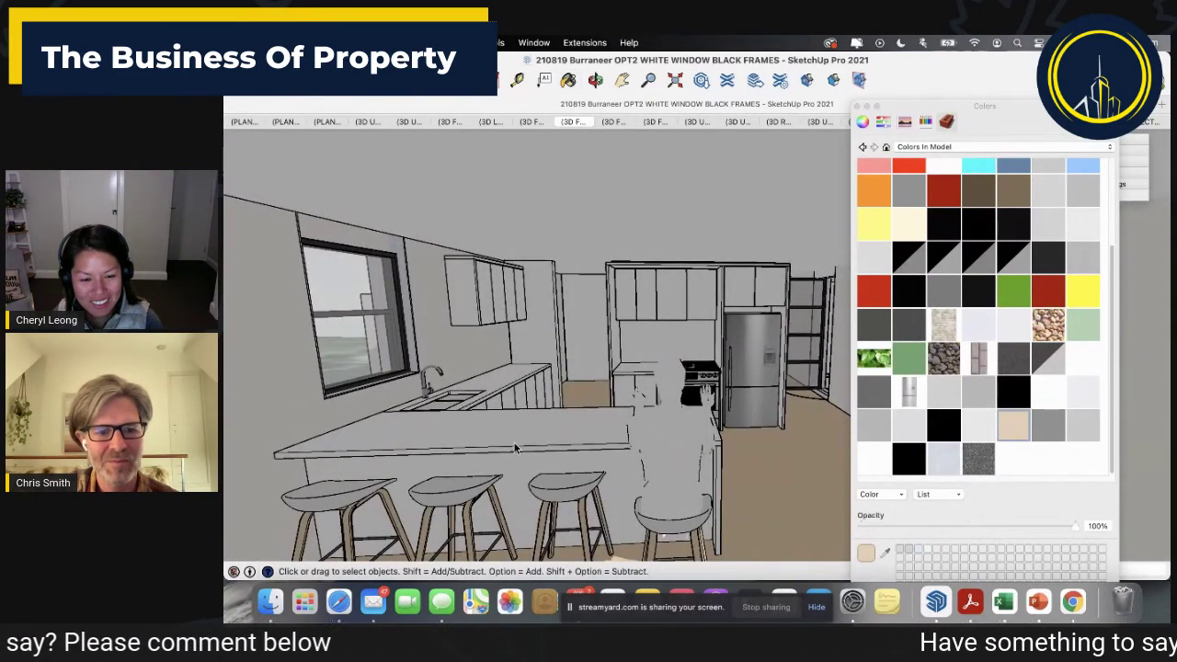
key("super+a")
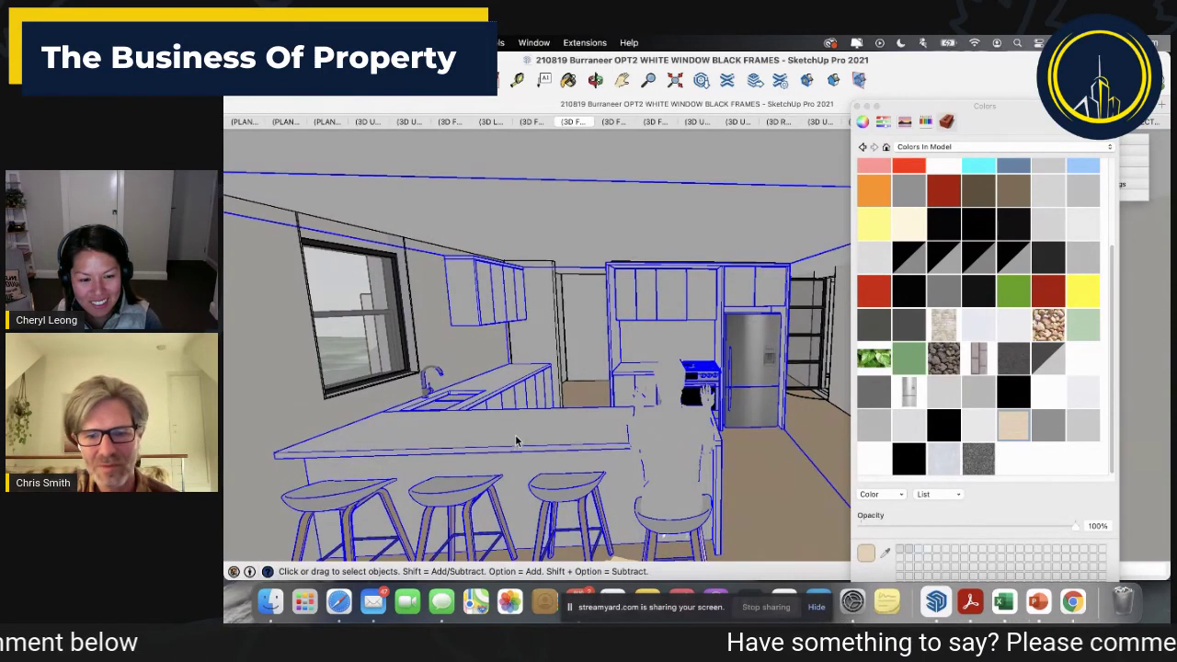
key("super+shift+a")
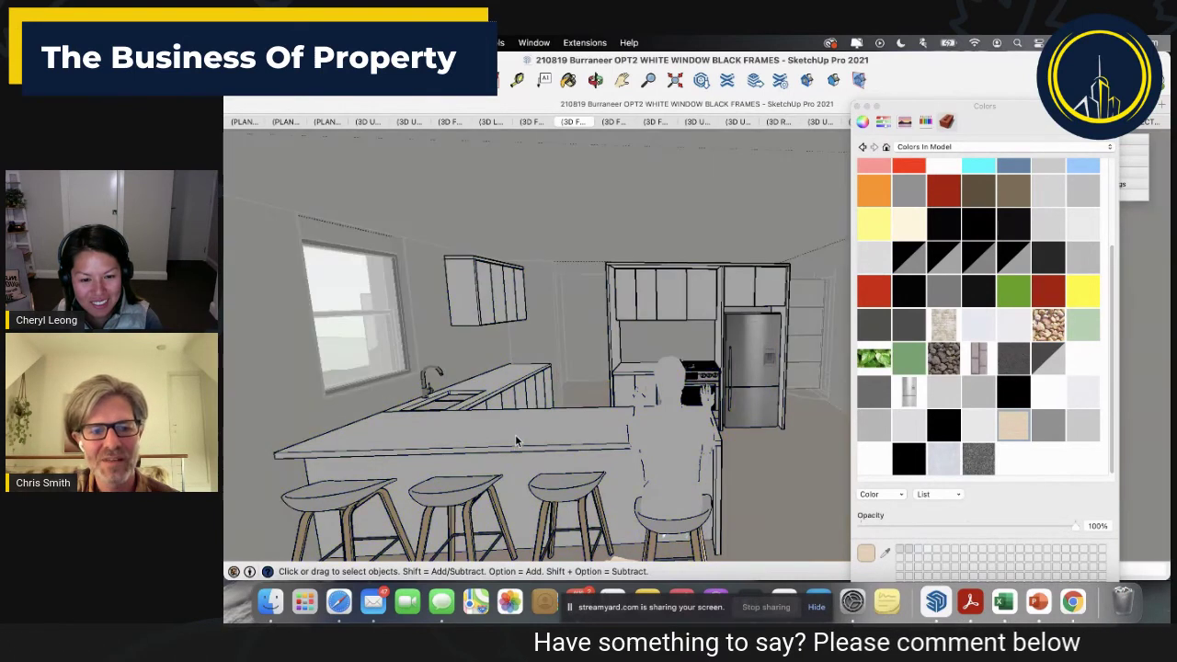
double_click(516, 442)
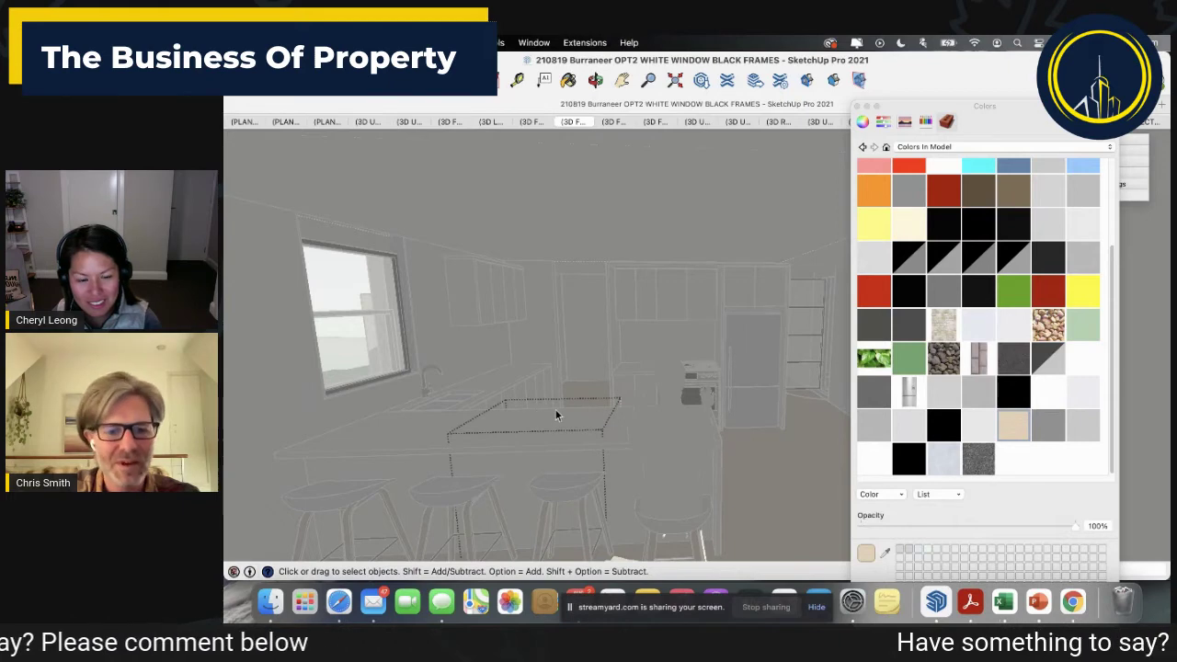
key("Escape")
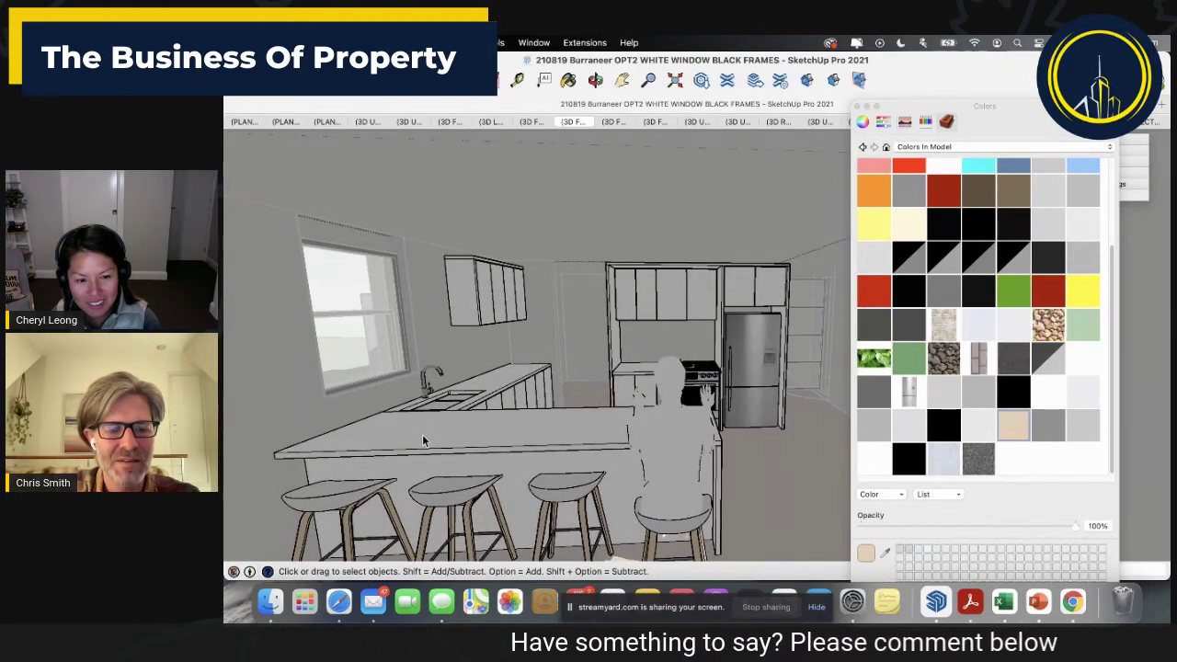
left_click(423, 439)
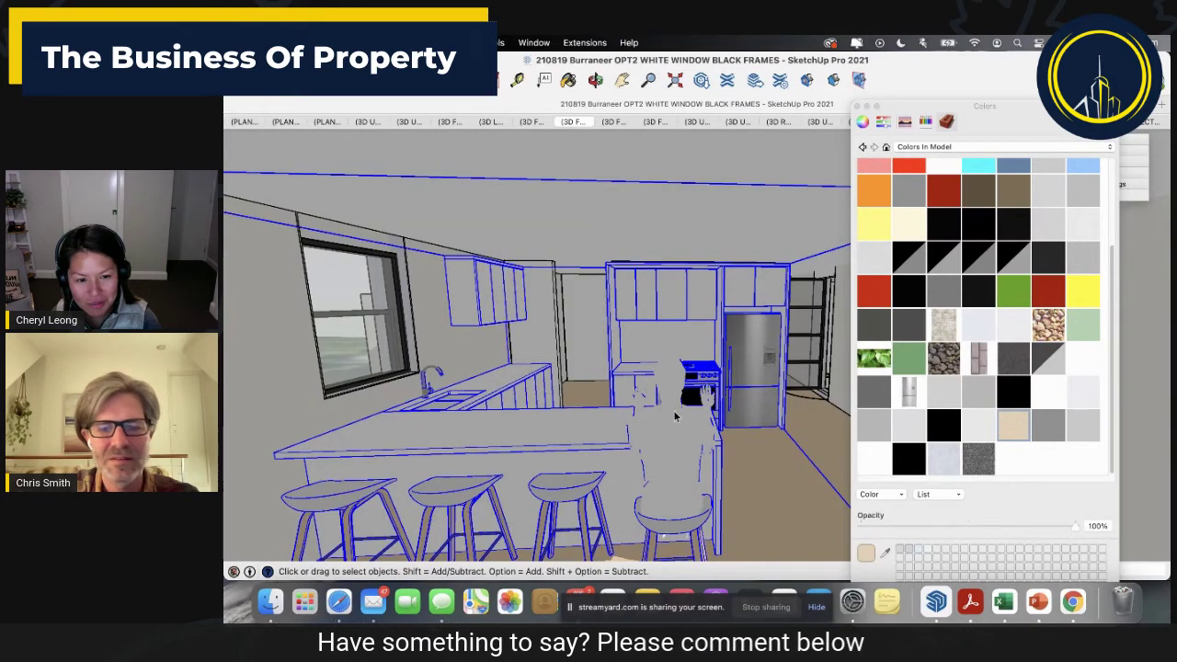
Open the kitchen group and paint the island benchtop inside it with the beige timber material.
left_click(698, 442)
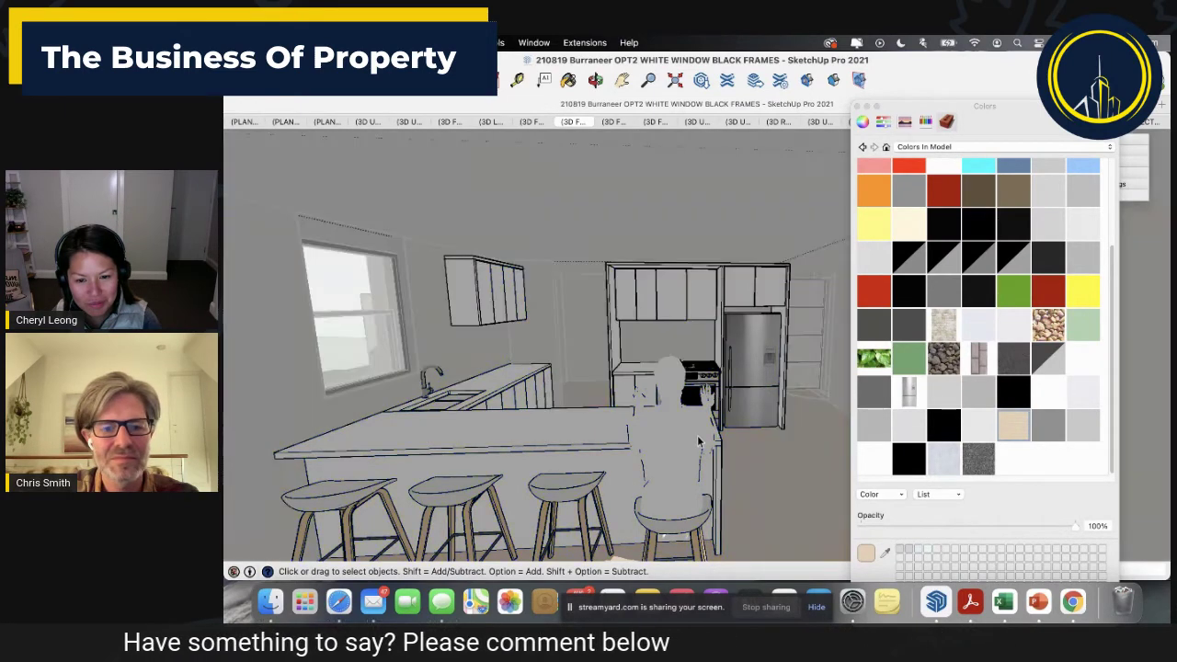
left_click(599, 446)
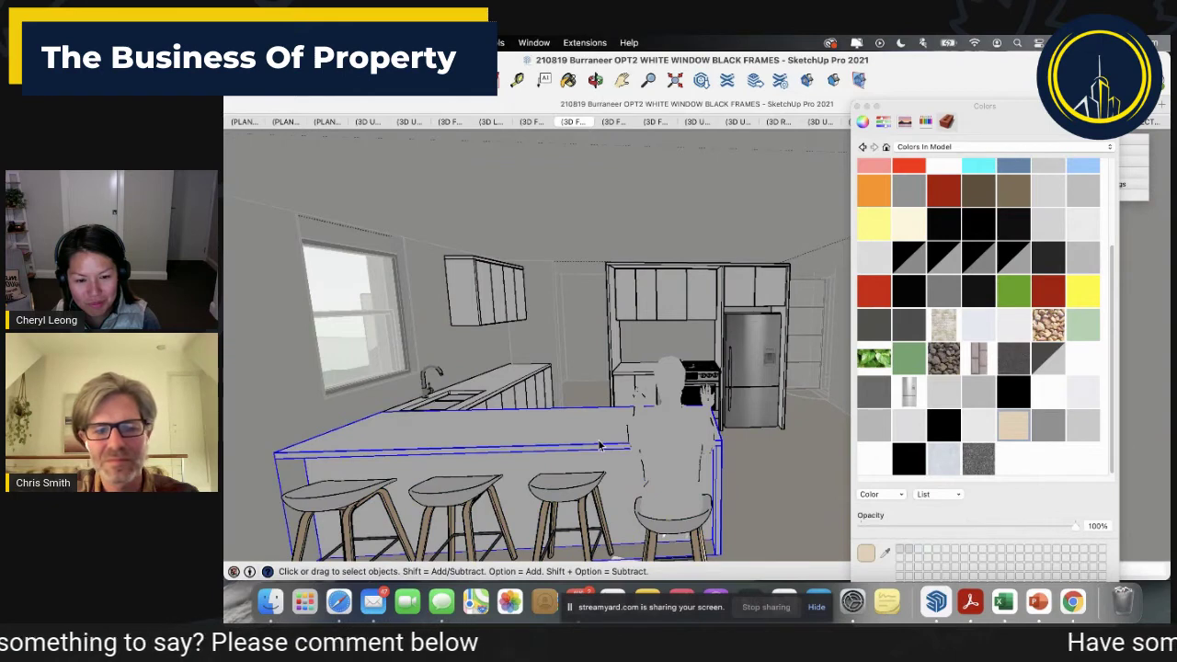
left_click(1012, 424)
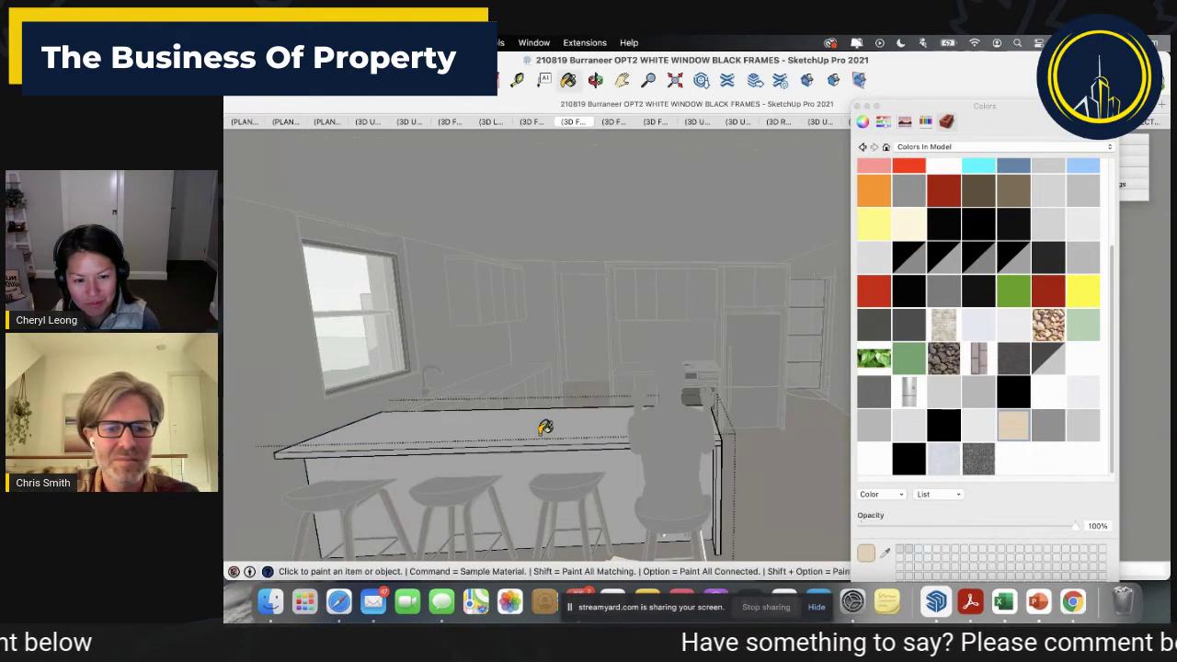
left_click(545, 428)
key("space")
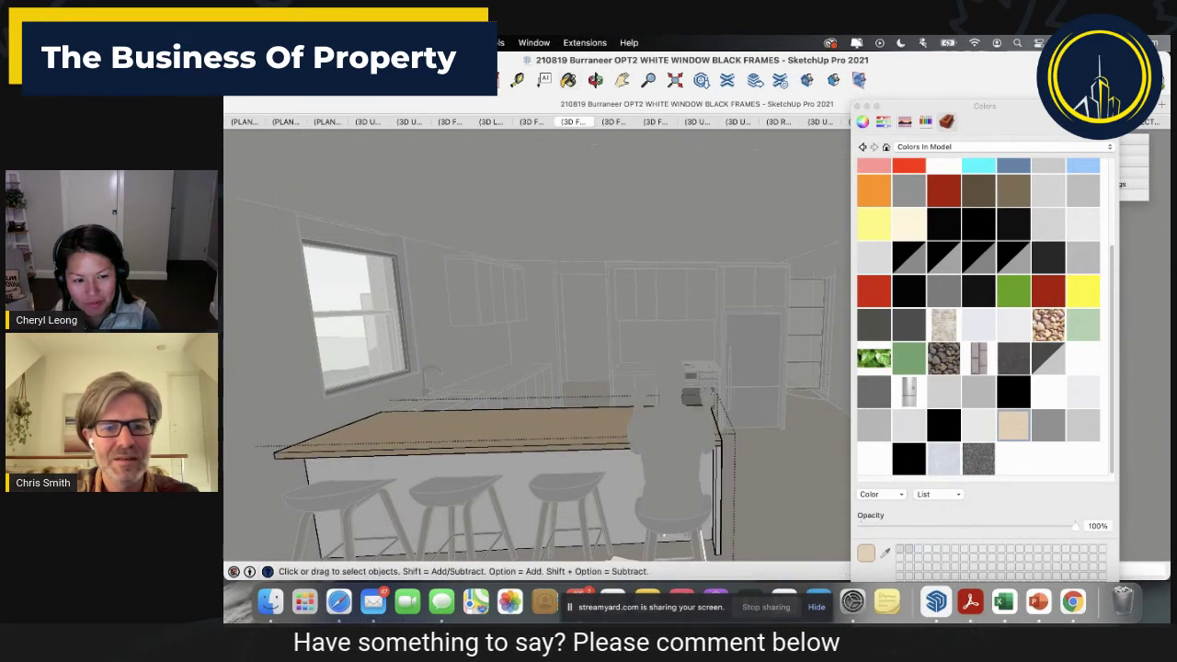
Move the Colors window clear of the Shadow Settings, turn on shadows, and return the window to the side.
left_click_drag(1011, 118, 860, 129)
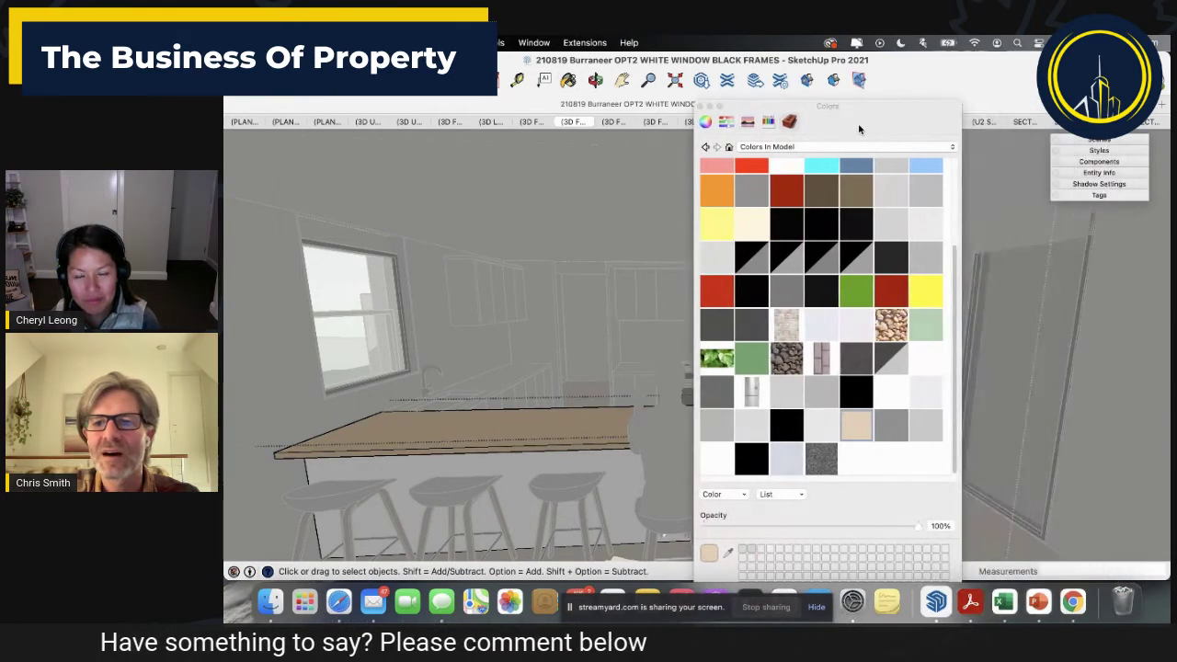
left_click(1131, 184)
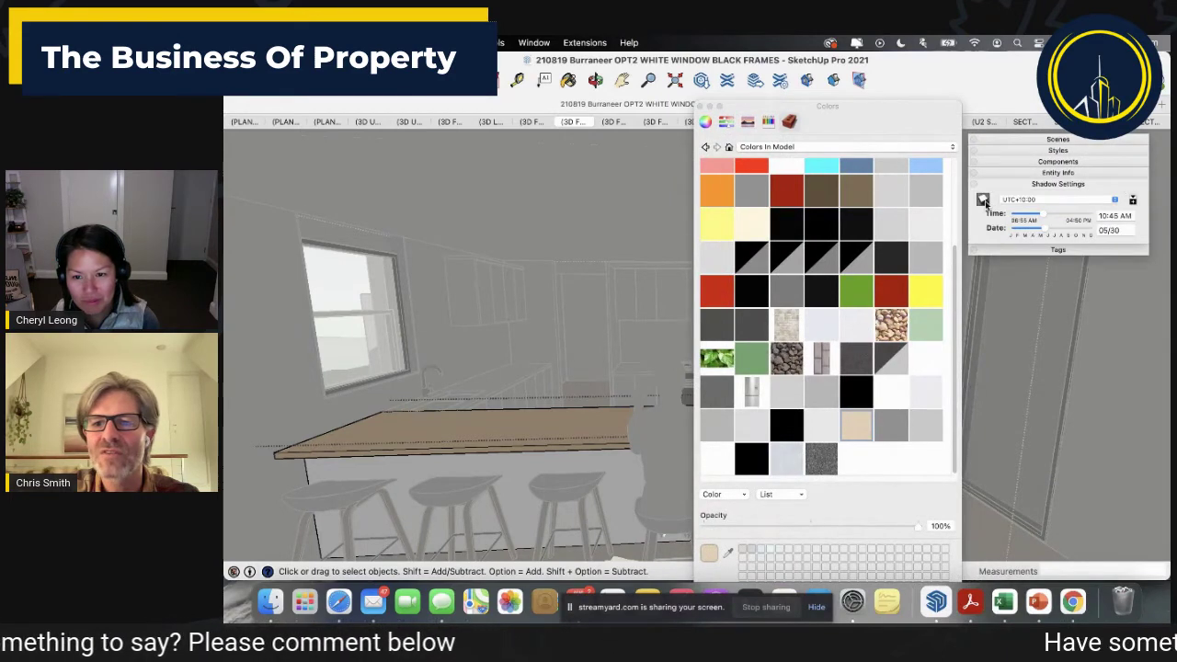
left_click(984, 202)
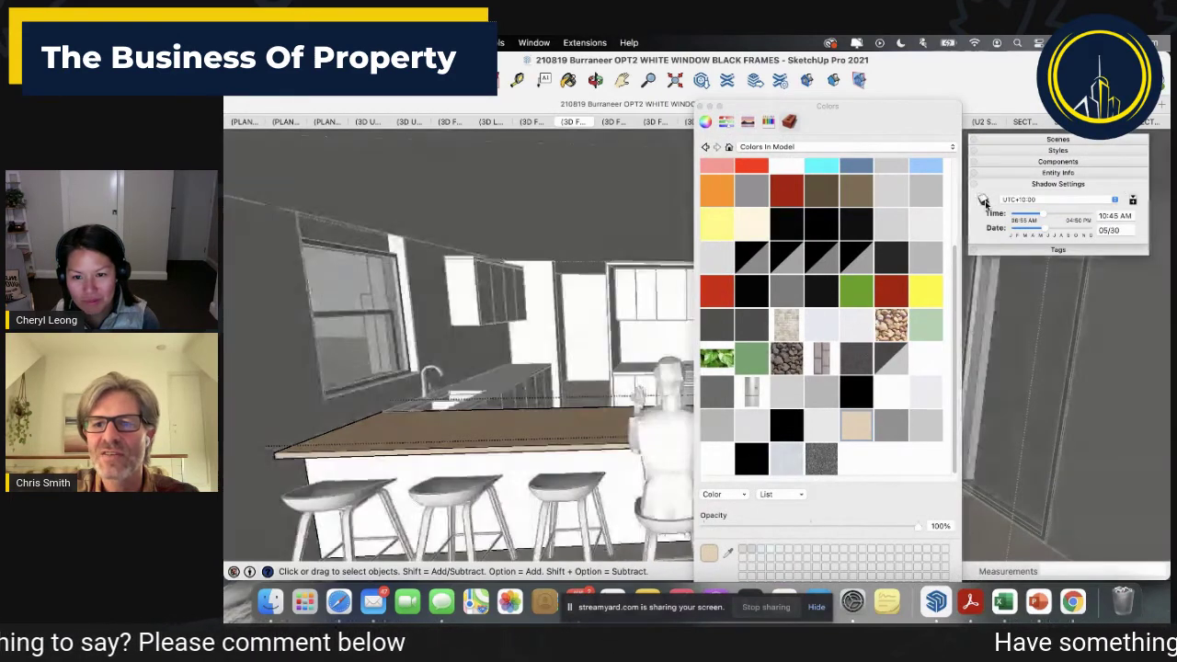
left_click(1035, 184)
left_click_drag(892, 107, 1115, 121)
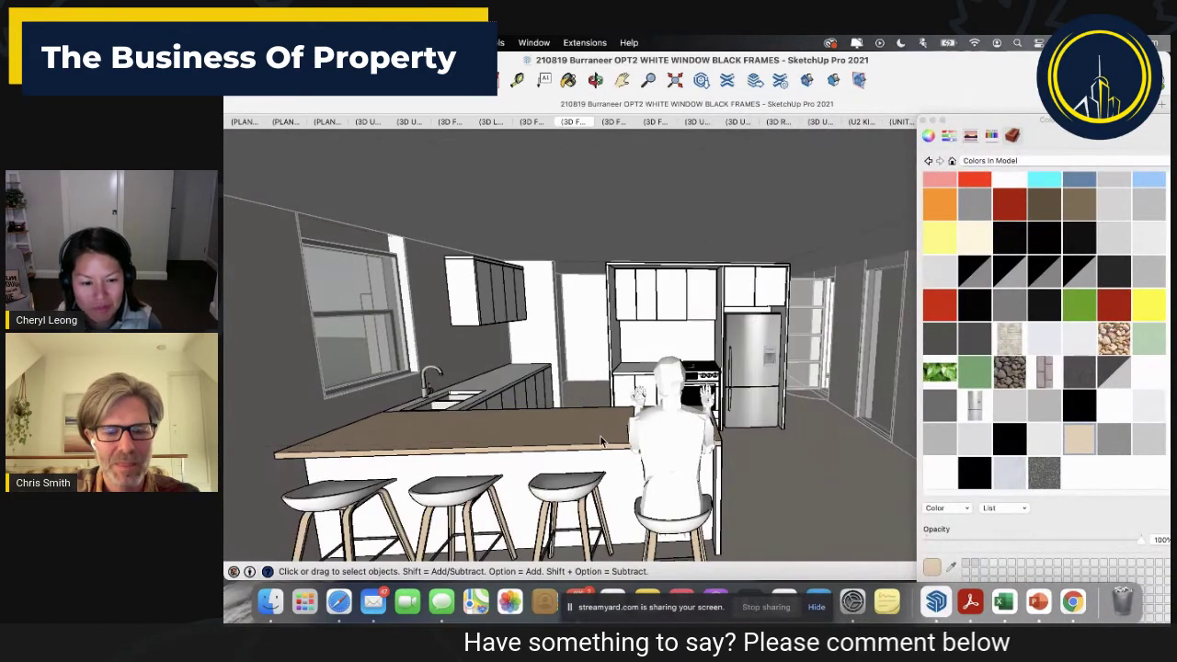
Open the island bench group for editing and select its painted top face.
middle_click_drag(780, 451, 467, 486)
scroll(646, 444, "up", 5)
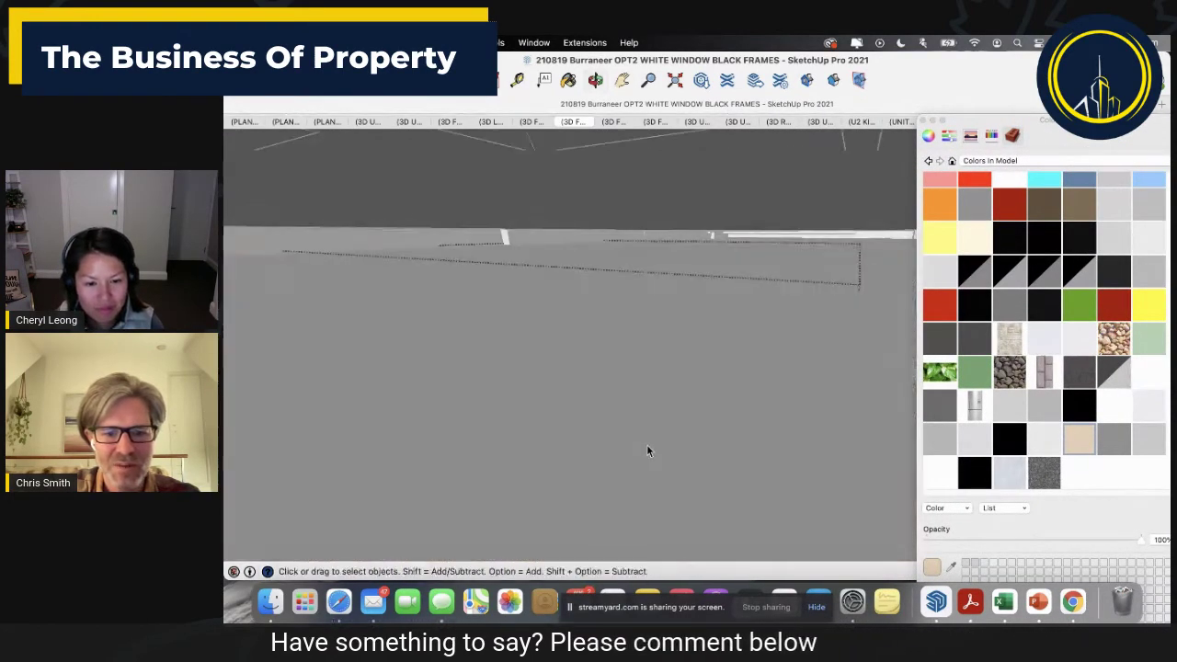
middle_click_drag(653, 424, 670, 386, "shift")
scroll(664, 372, "down", 5)
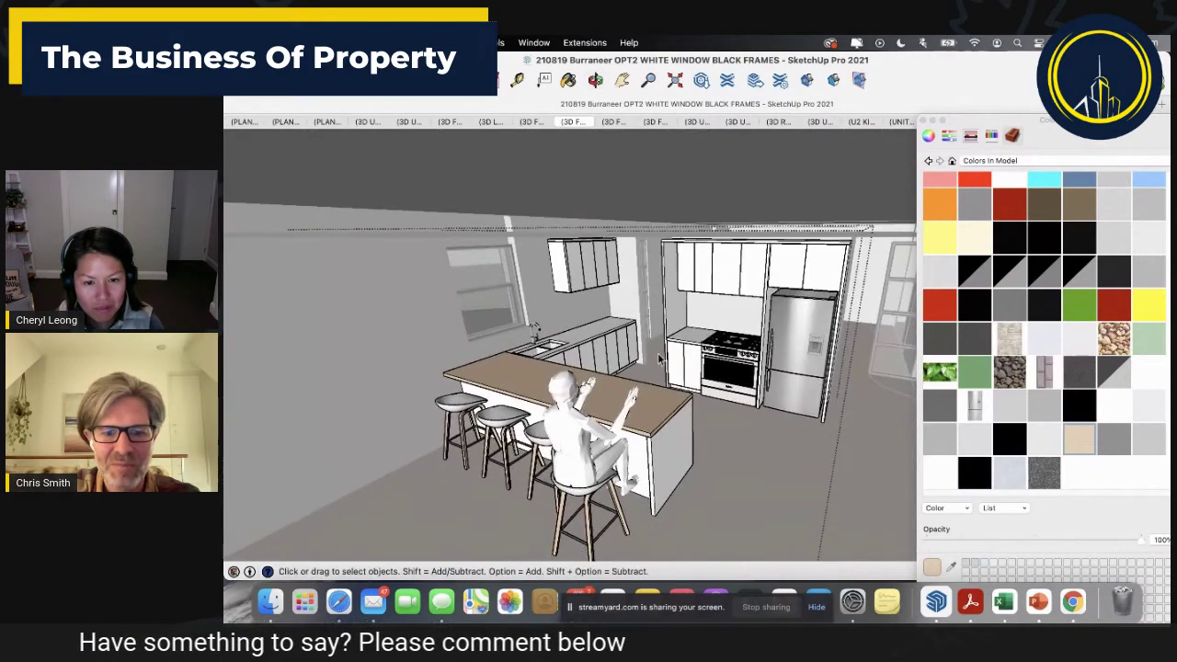
scroll(701, 357, "up", 10)
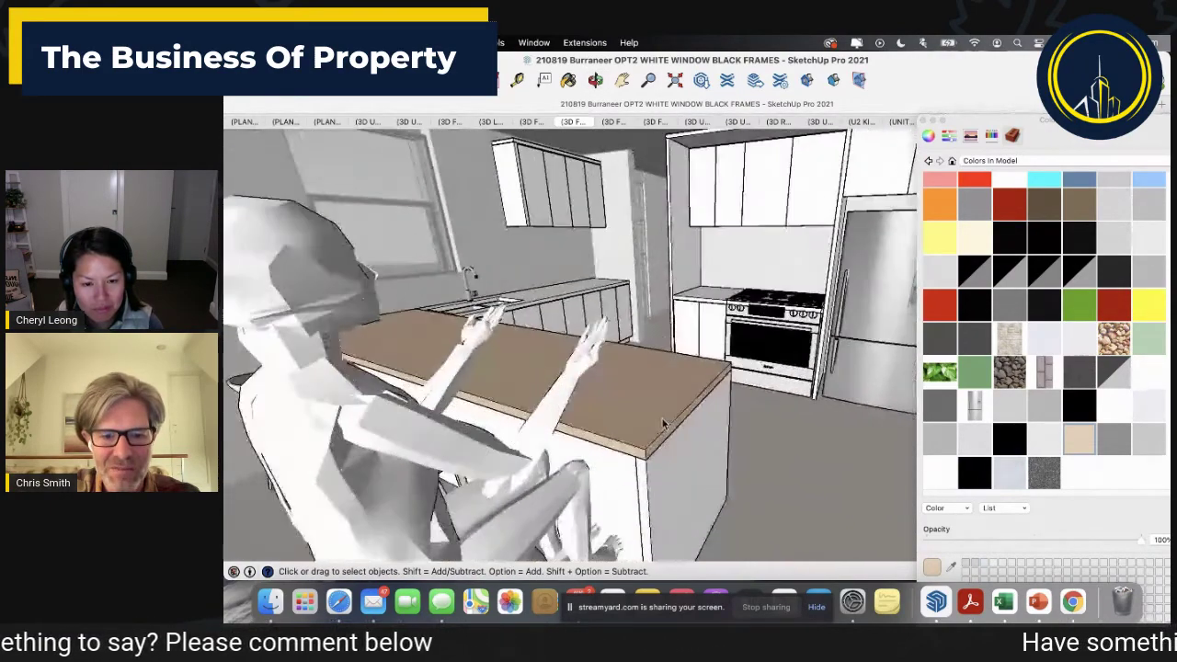
middle_click_drag(701, 357, 733, 429)
scroll(558, 411, "up", 3)
scroll(727, 424, "down", 3)
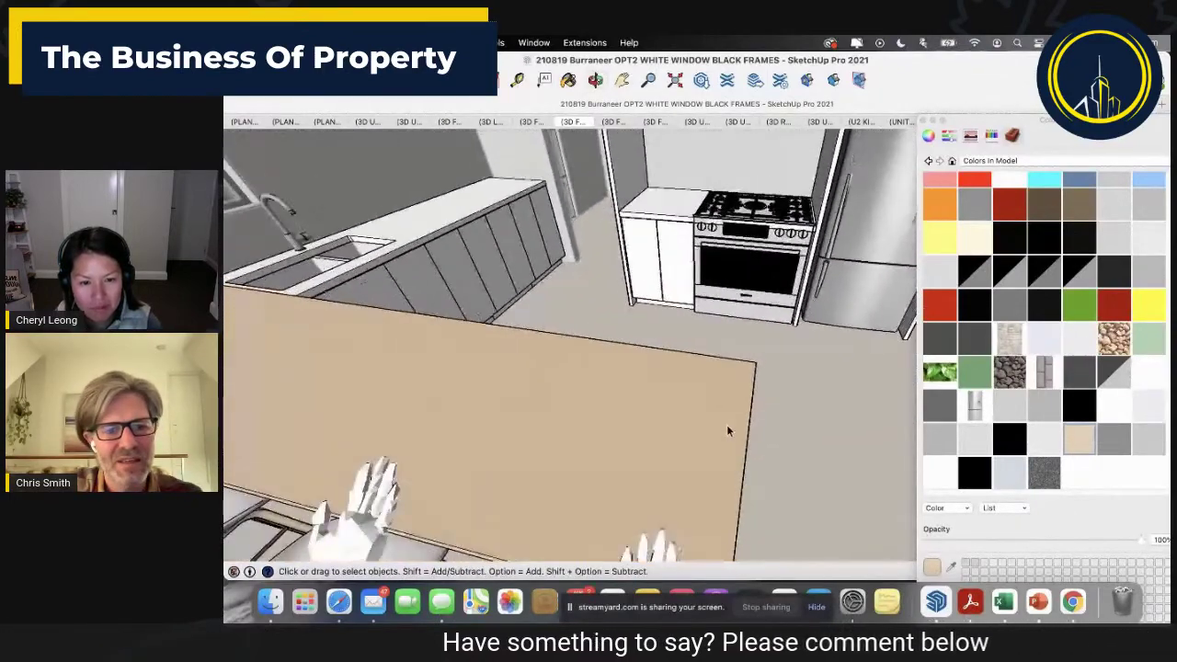
left_click(686, 422)
double_click(686, 422)
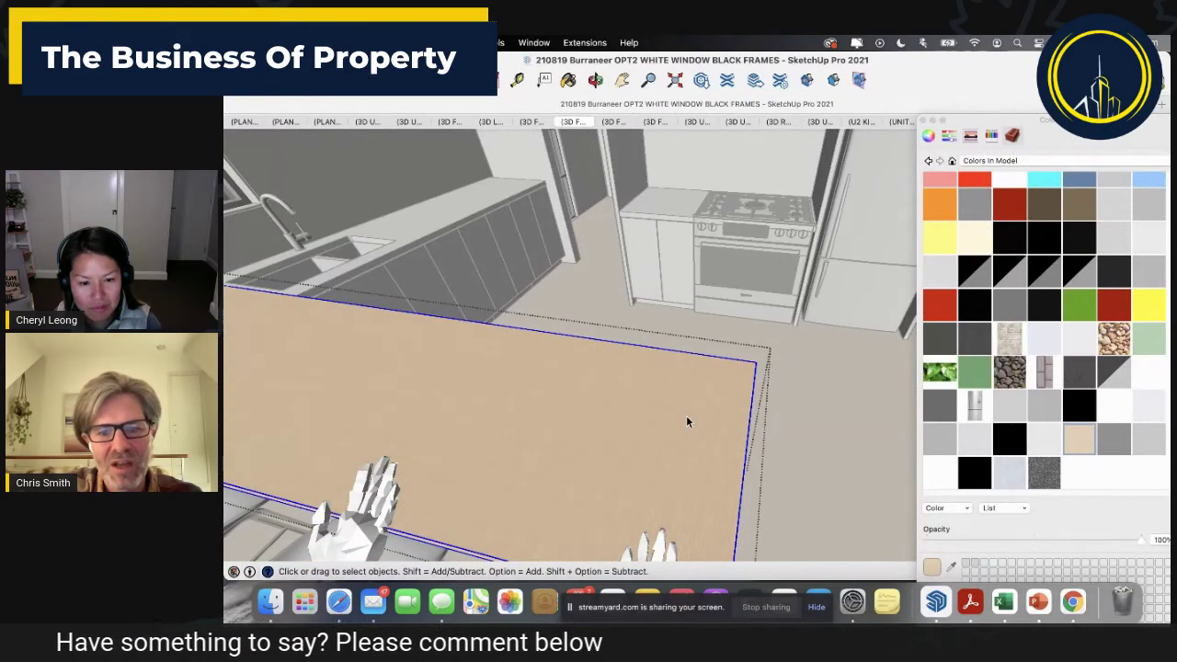
left_click(686, 418)
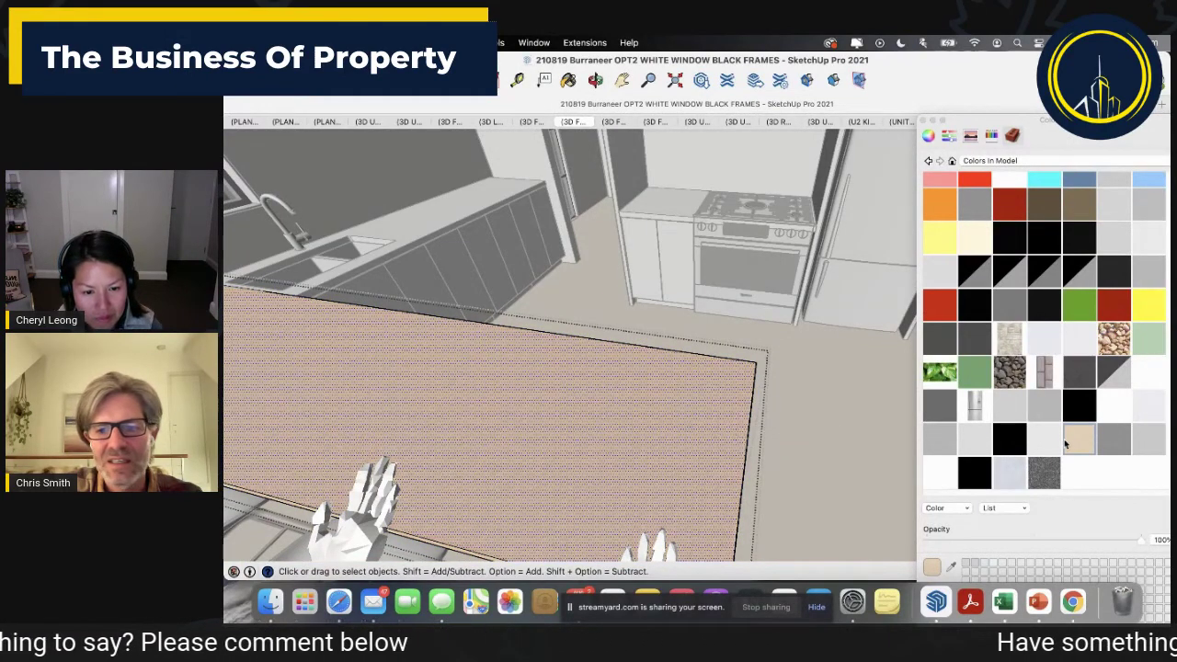
Position the timber texture on the island's top face, enlarging the grain and aligning it to the benchtop's corner and edge.
key("b")
right_click(631, 480)
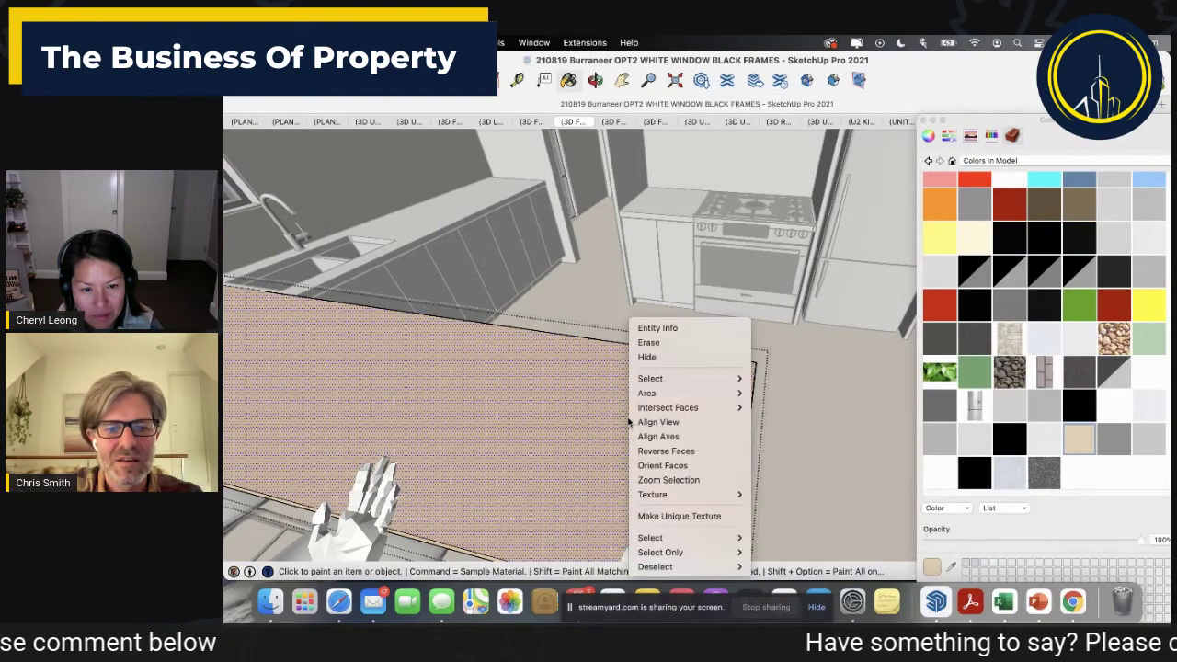
mouse_move(684, 494)
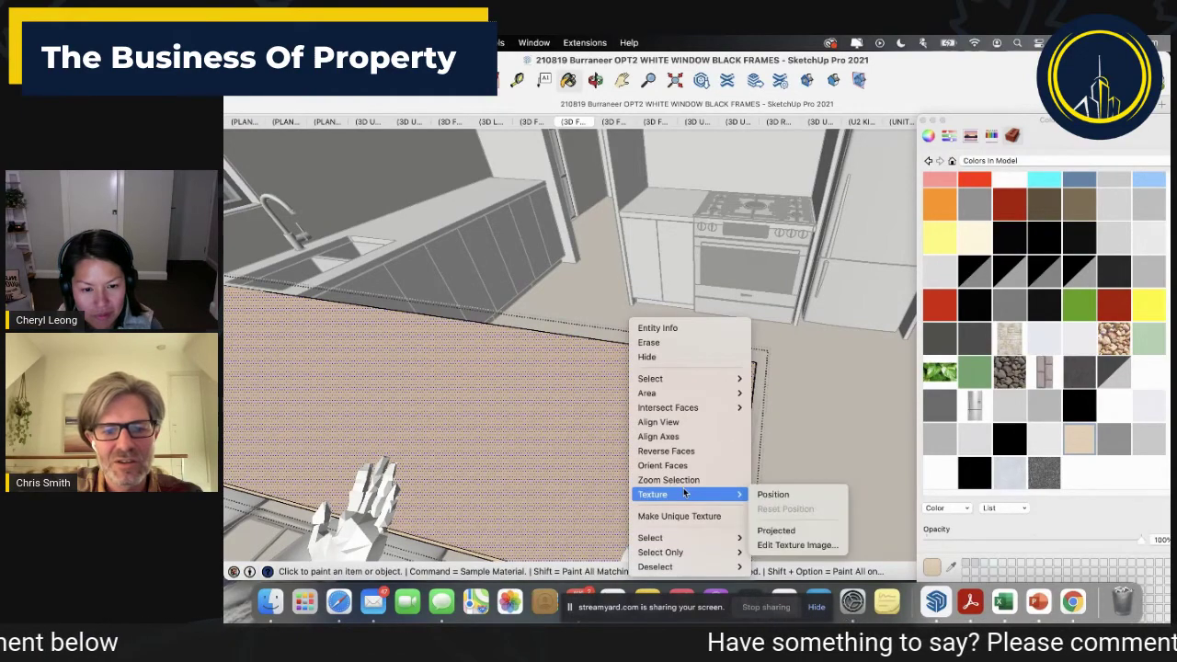
left_click(771, 494)
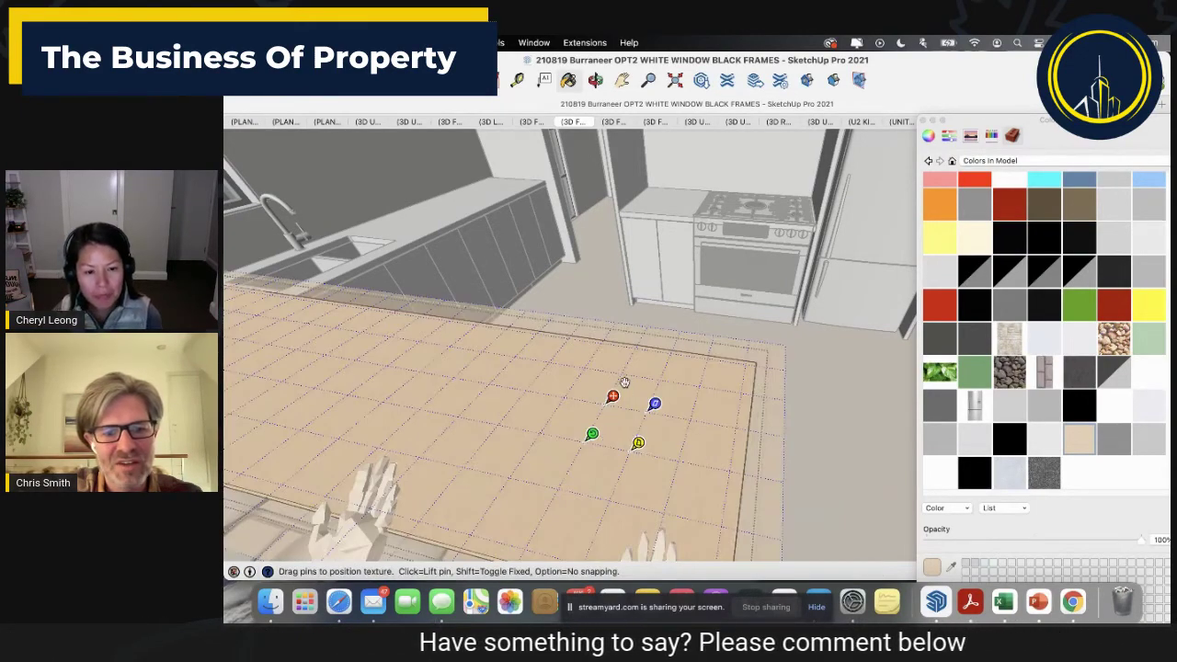
left_click_drag(613, 395, 419, 528)
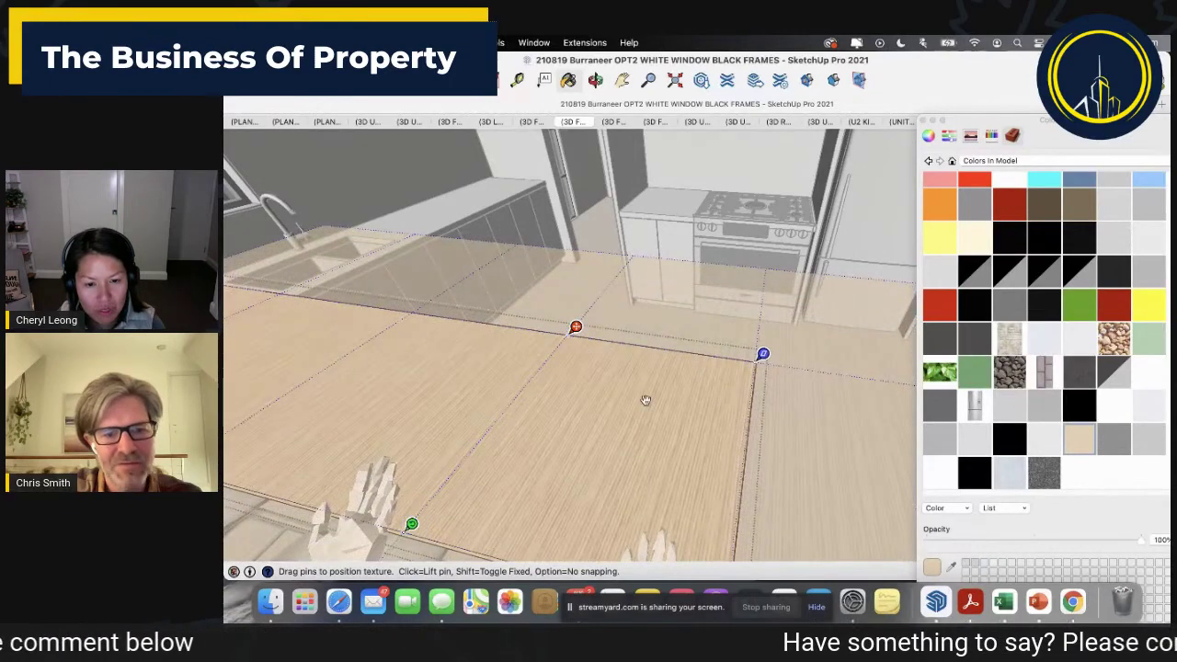
left_click(853, 255)
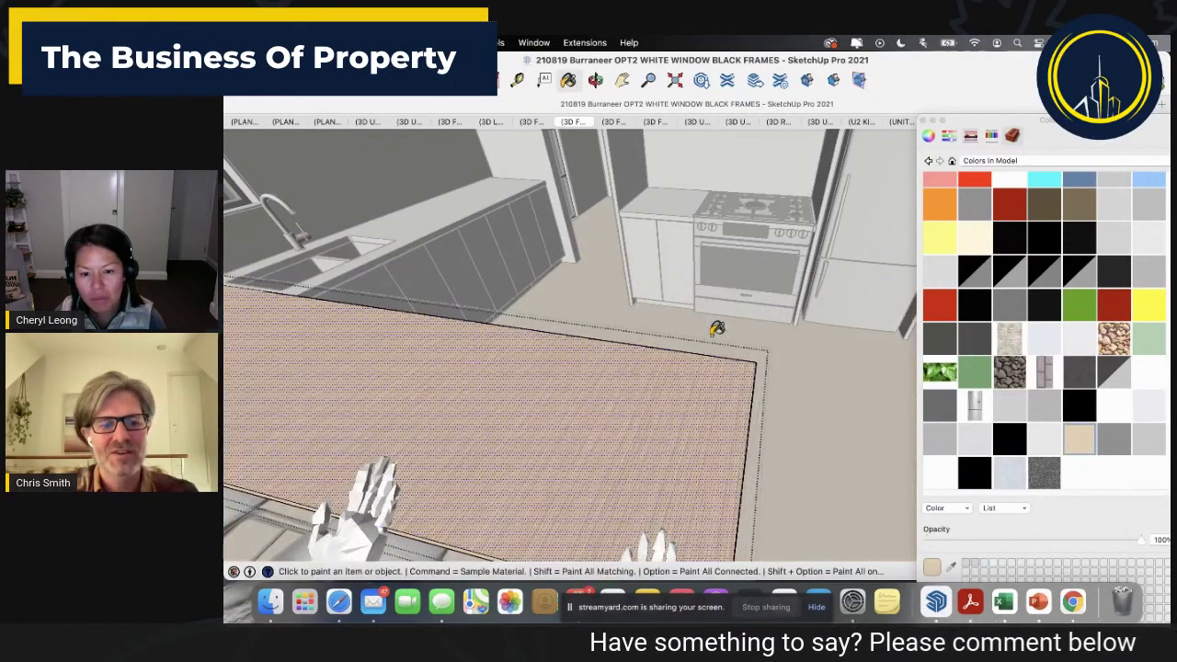
key("space")
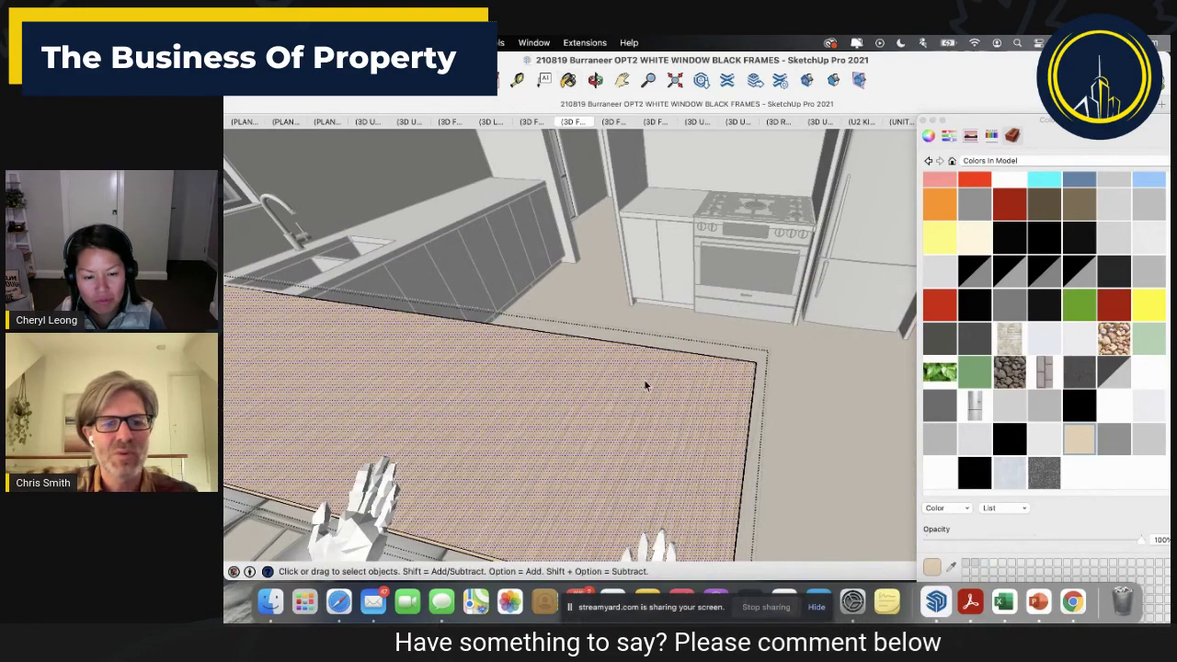
Deselect the benchtop face, view the retextured island bench, and leave the island and kitchen groups.
key("super+t")
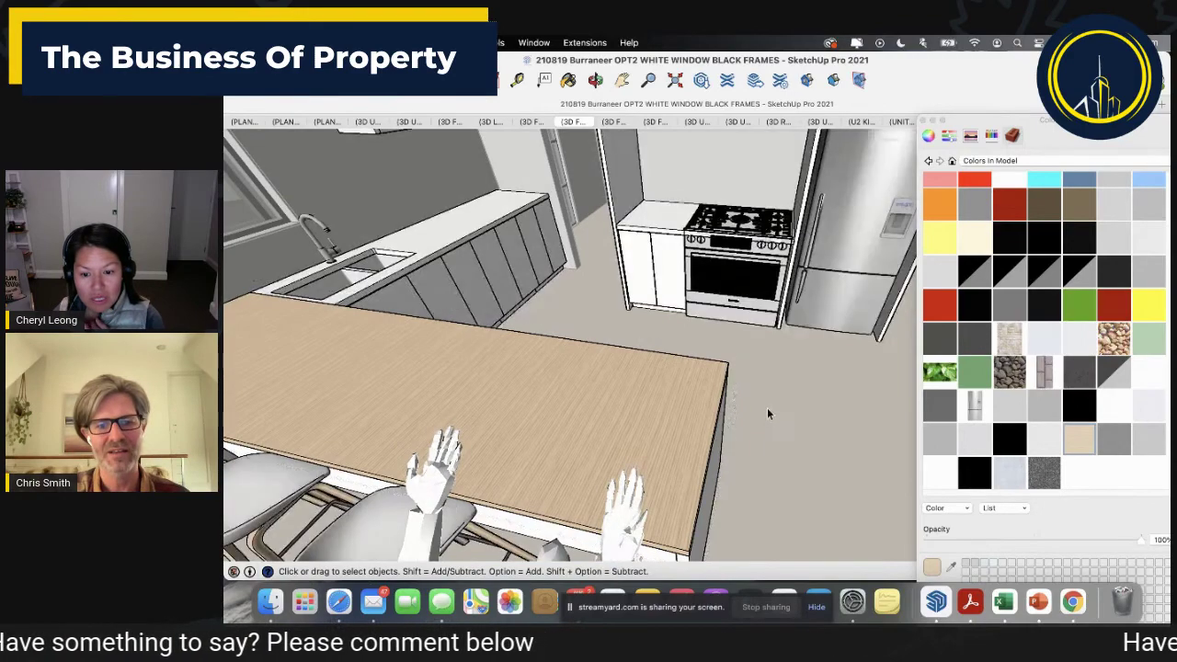
left_click(696, 394)
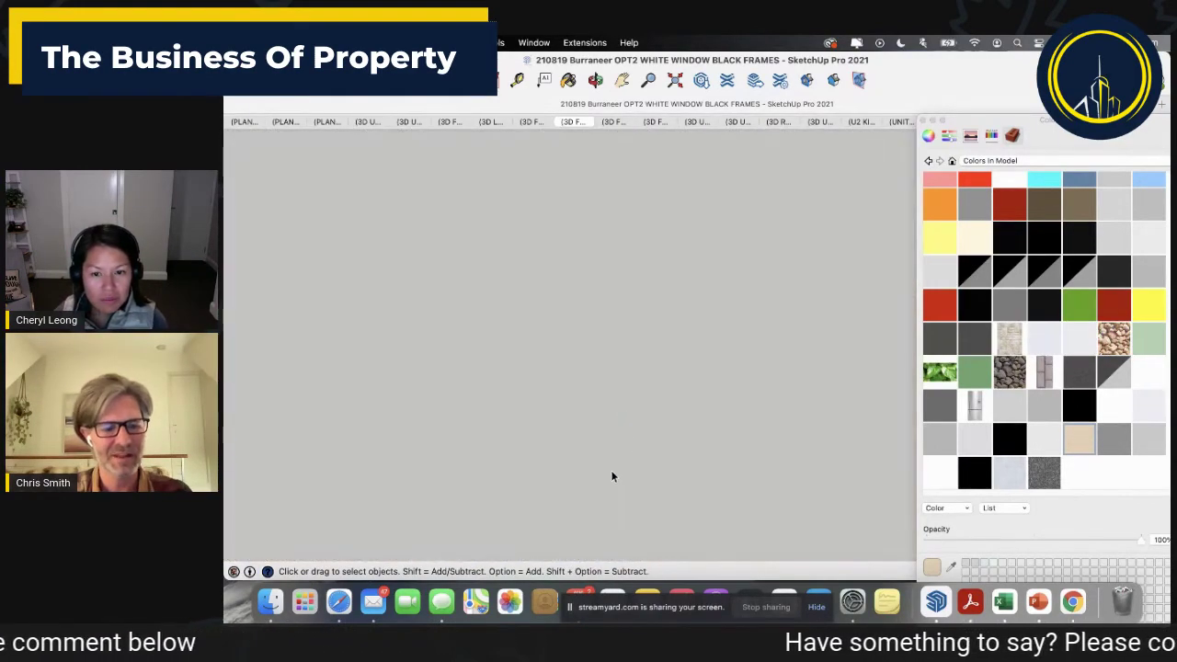
middle_click_drag(611, 476, 631, 326)
middle_click_drag(625, 450, 625, 356)
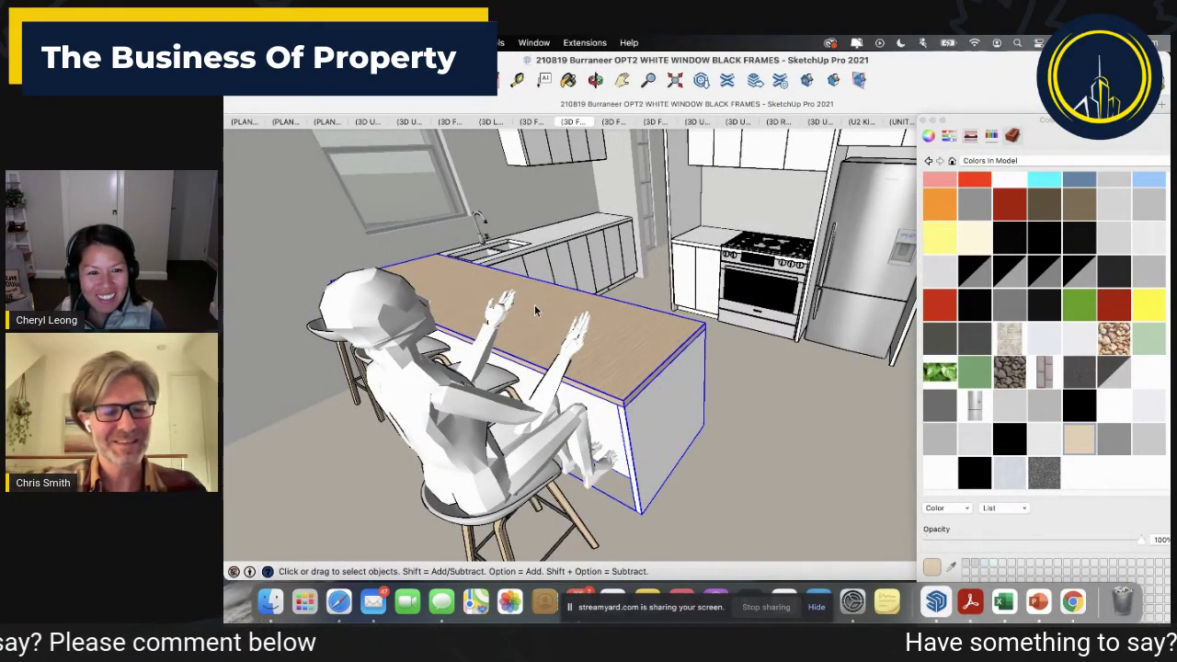
left_click(669, 310)
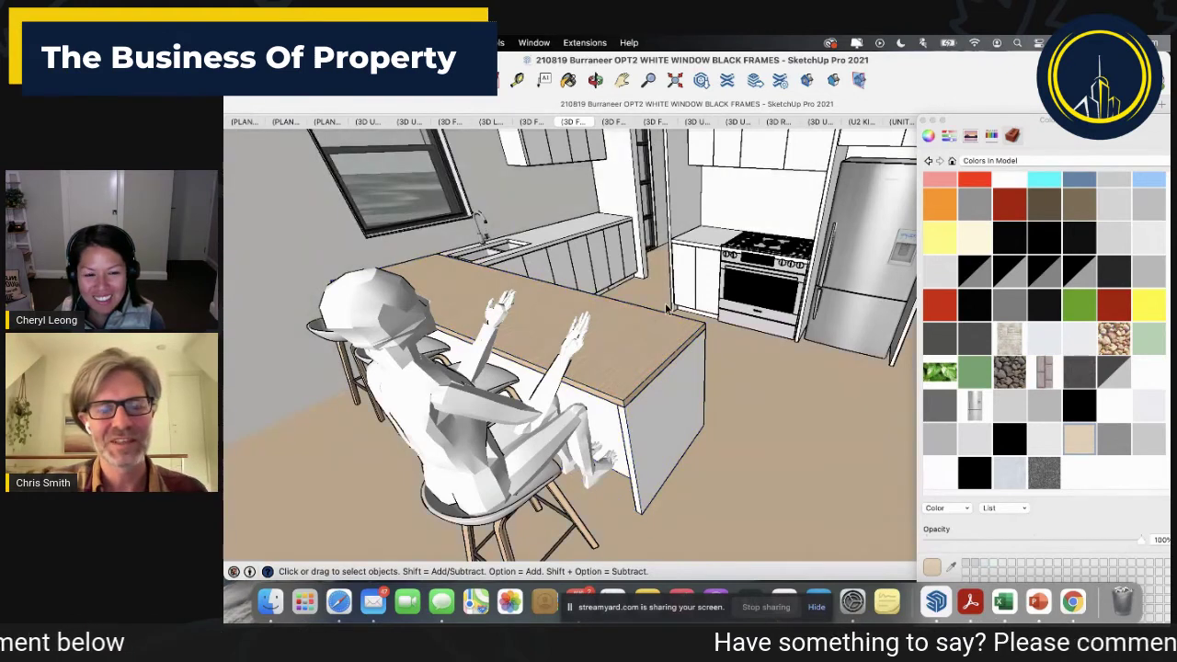
Create a new model from the Architectural Millimeters template and close the Colors window.
left_click(322, 43)
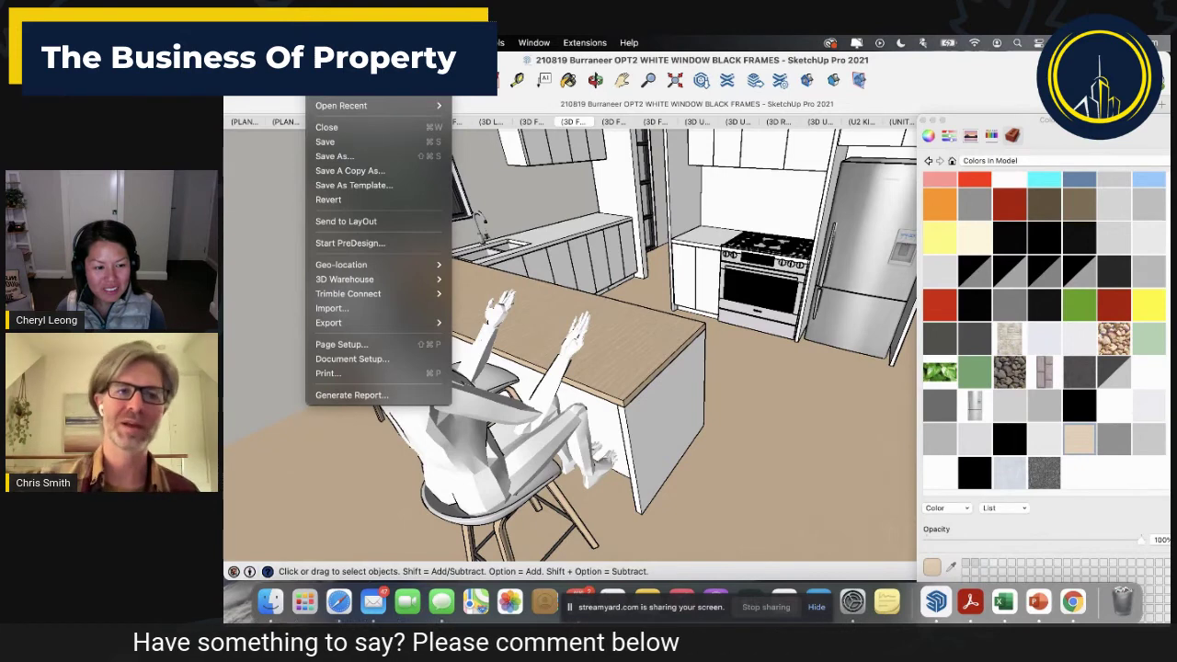
left_click(345, 76)
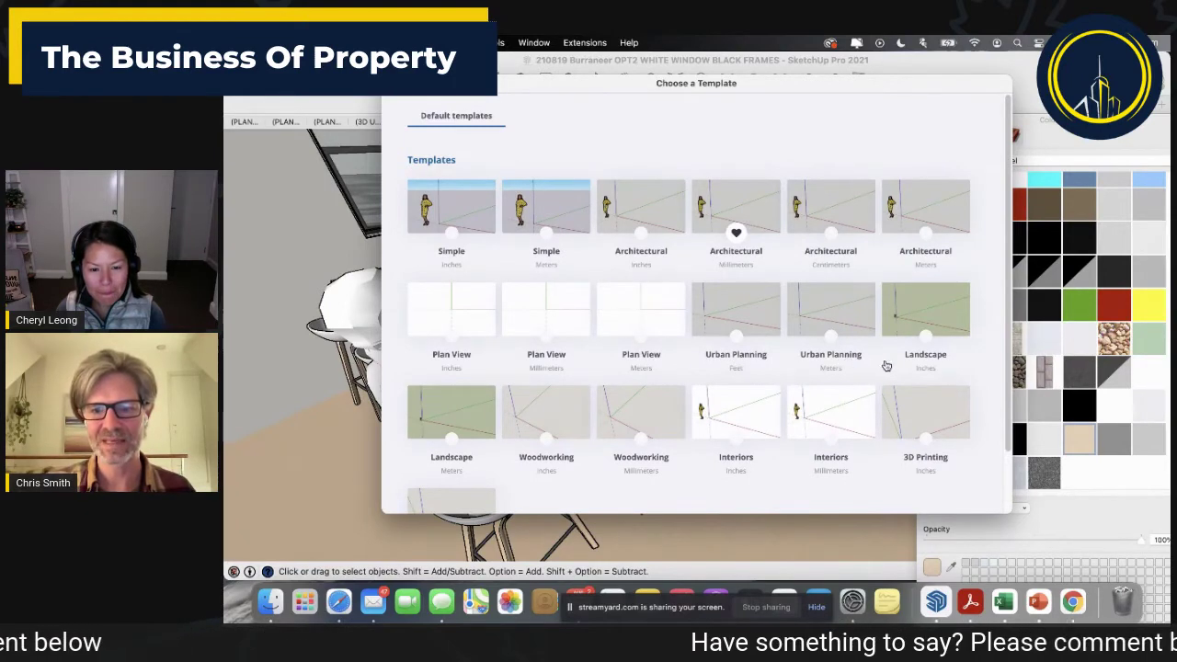
left_click(743, 211)
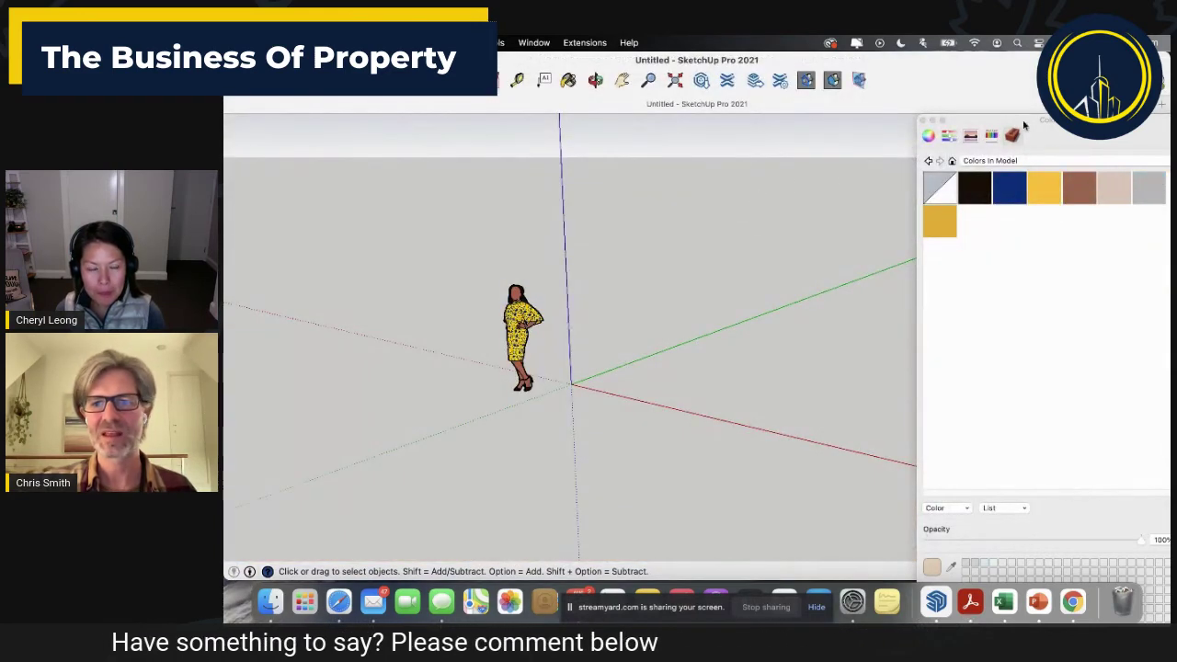
left_click(922, 120)
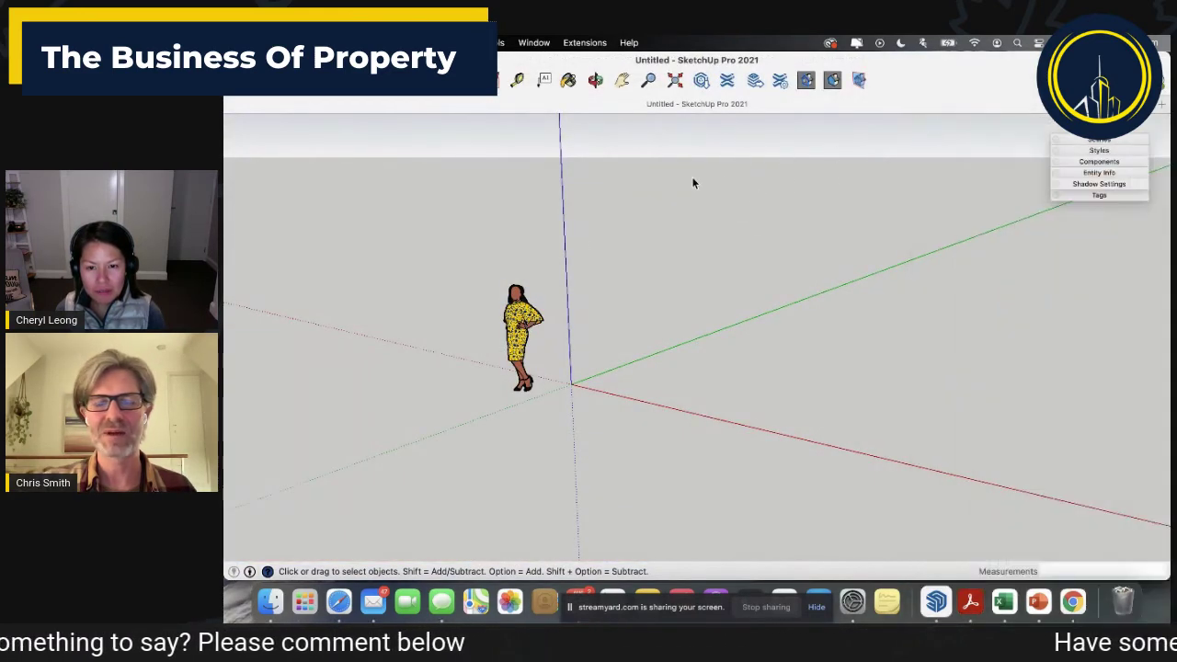
Delete the default scale figure, with Entity Info expanded and the tray moved clear of the drawing area.
left_click(522, 336)
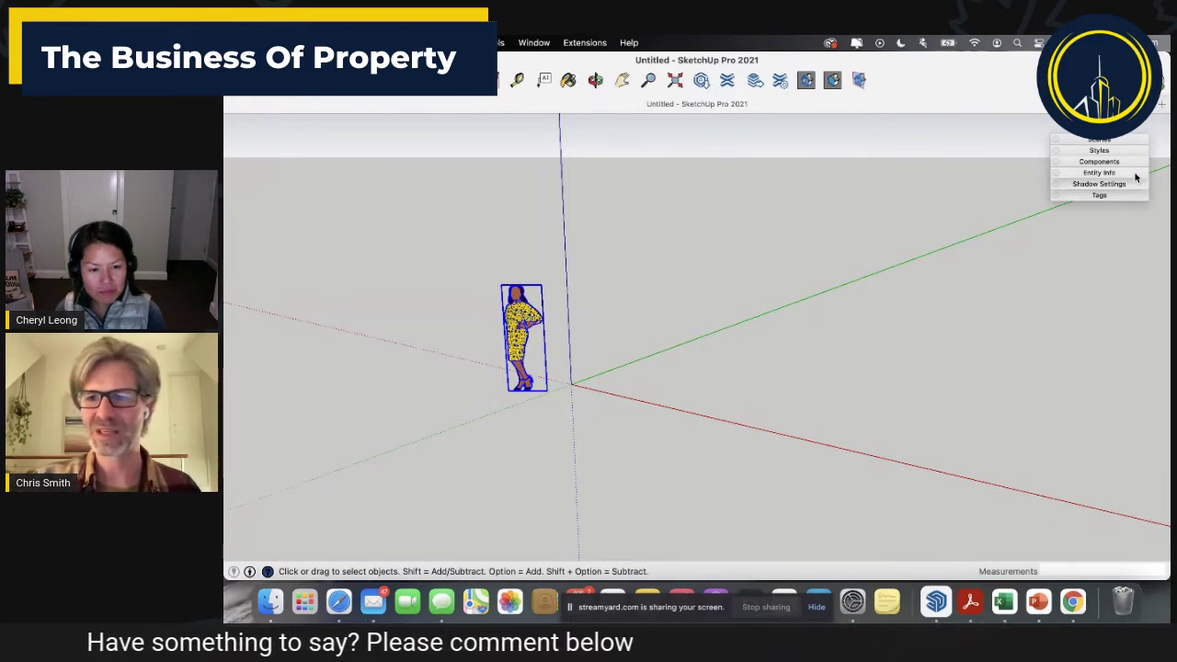
left_click(1099, 174)
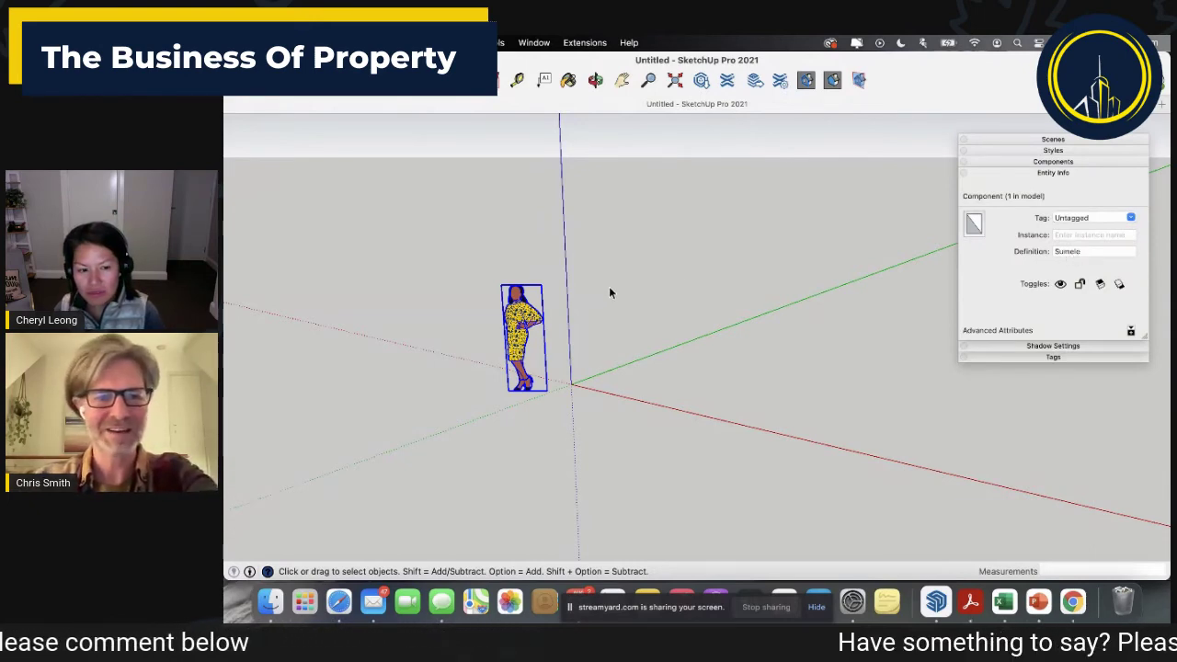
key("Delete")
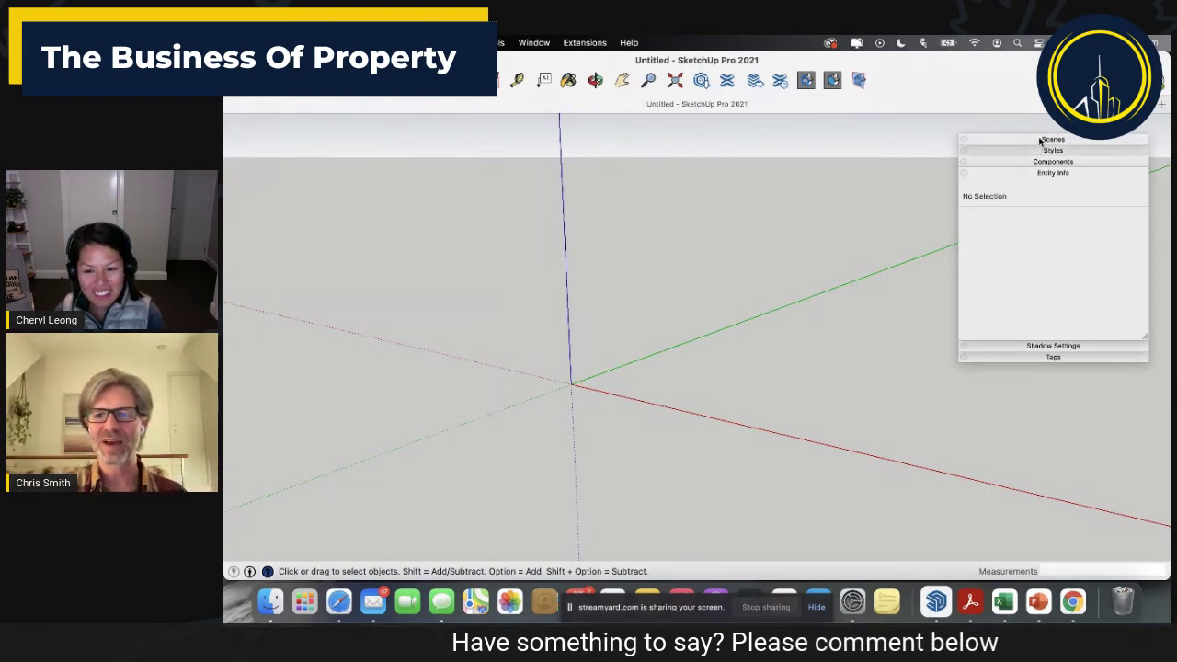
left_click_drag(1049, 139, 1071, 133)
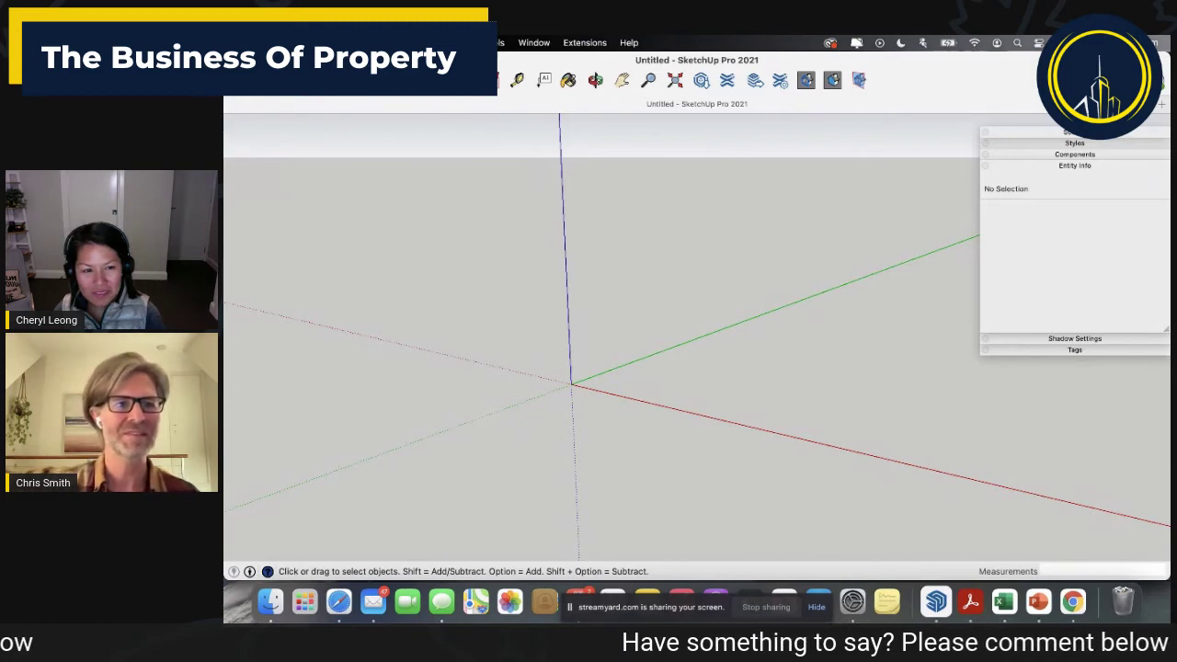
Draw a trial rectangle about 4626 by 3820 mm on the ground from the origin and undo it.
key("l")
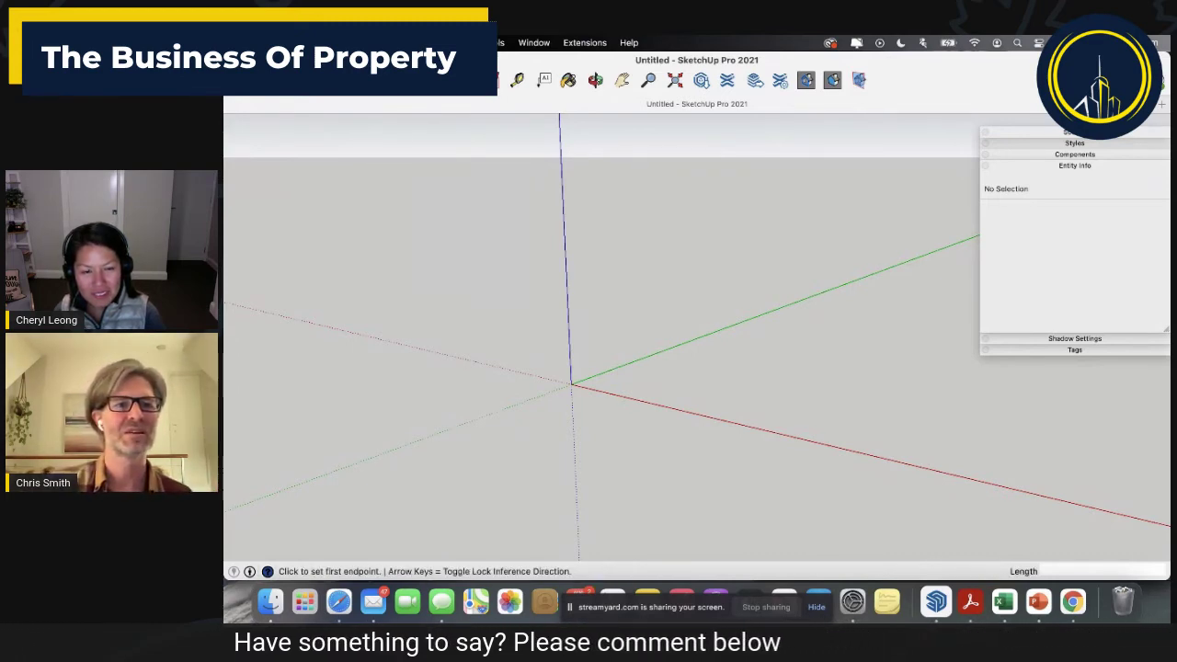
key("r")
left_click_drag(360, 80, 396, 99)
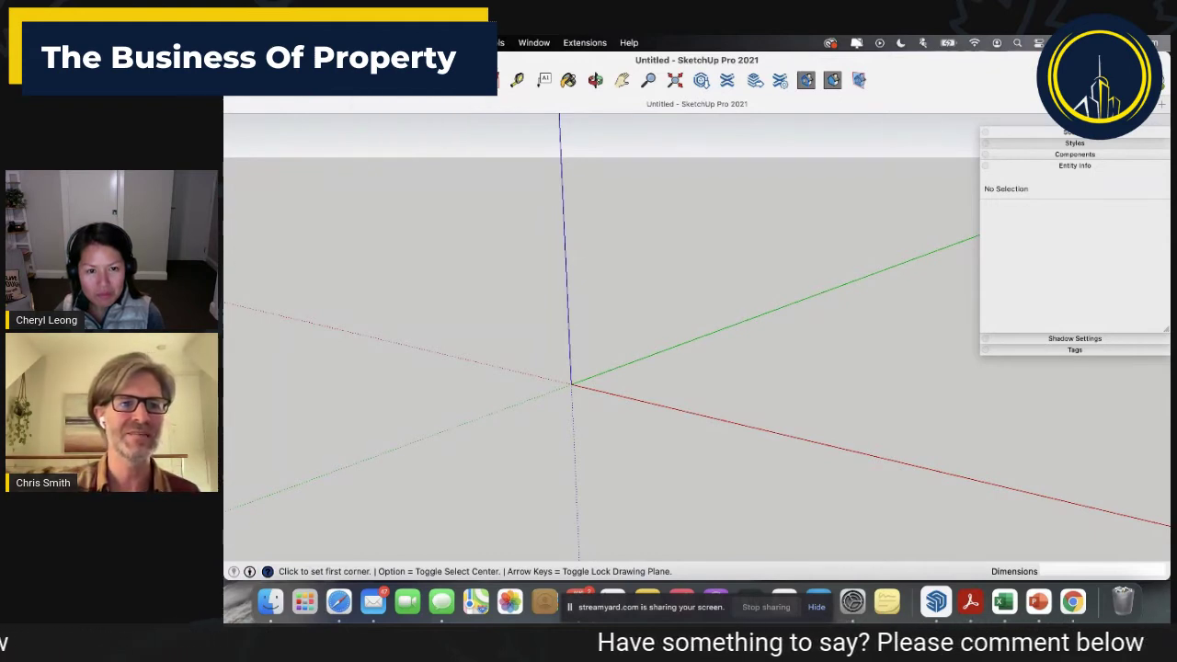
left_click(573, 383)
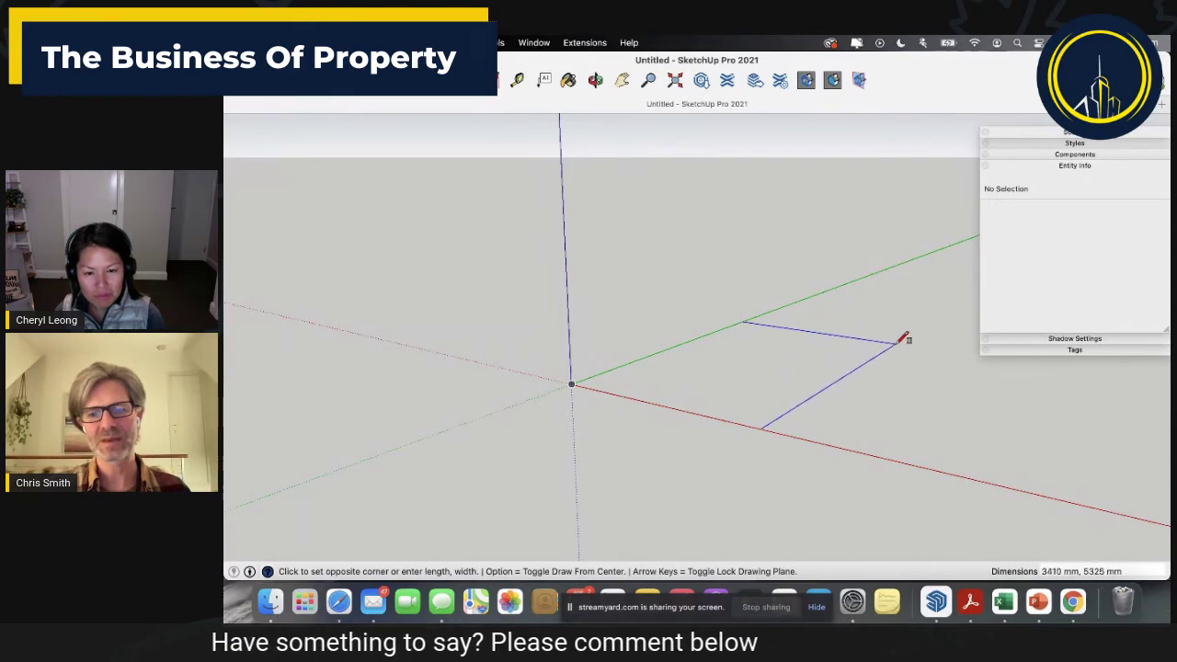
left_click(940, 371)
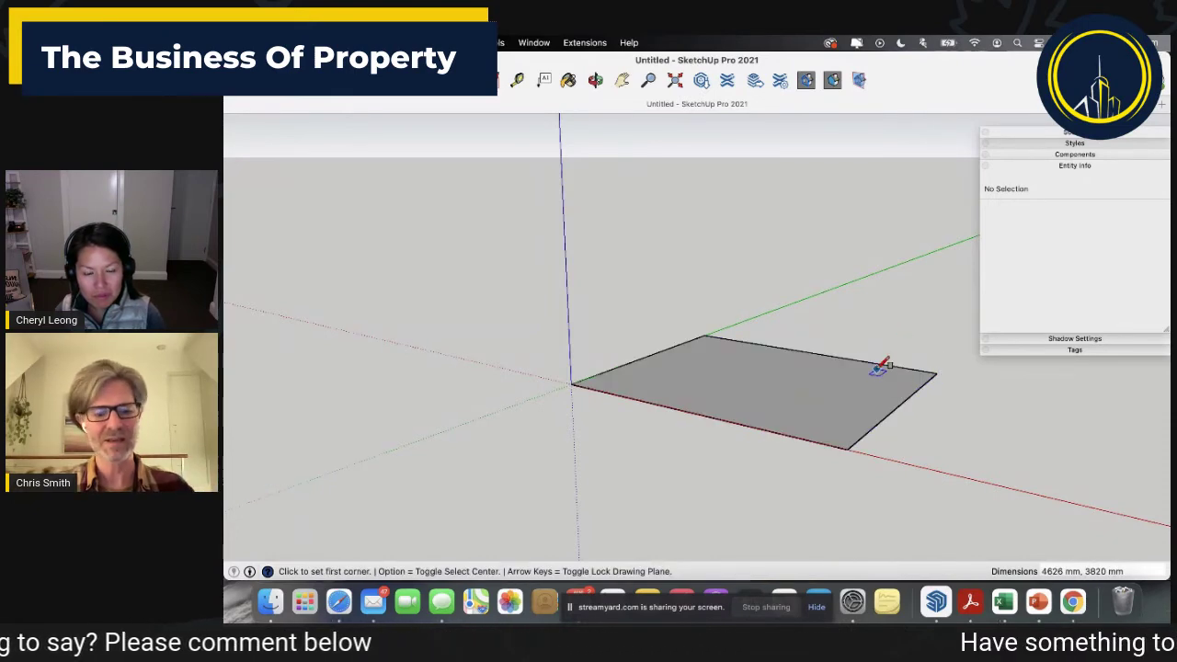
key("super+z")
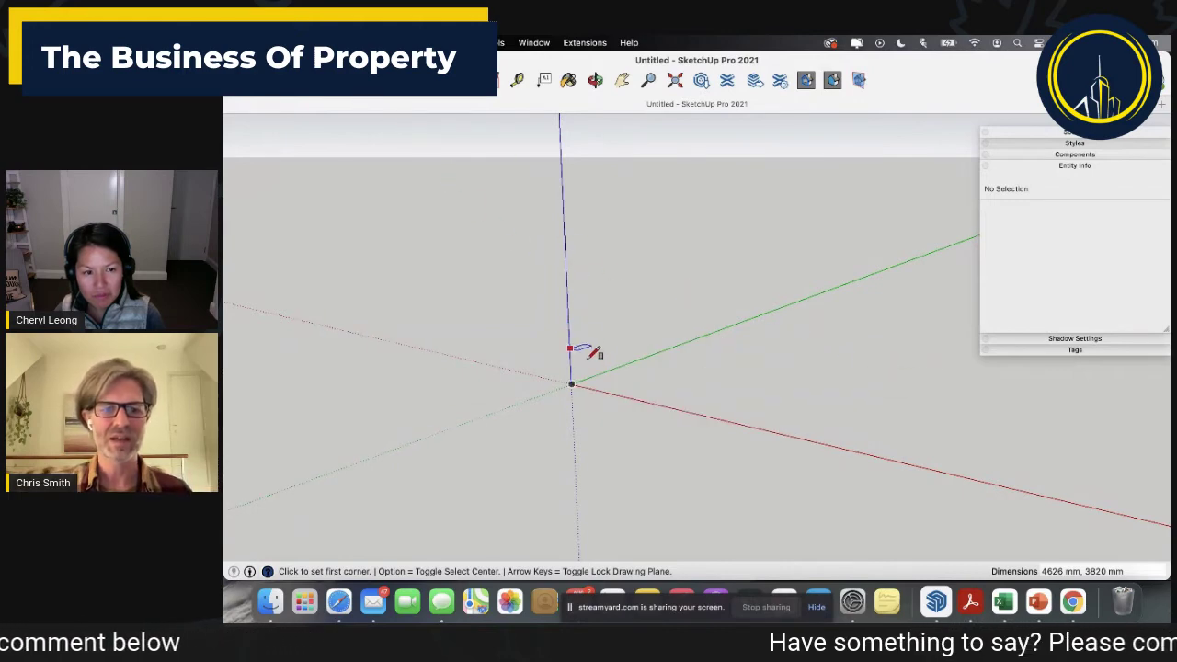
Draw a 3000 by 3000 mm square on the ground with one corner at the origin.
left_click(571, 384)
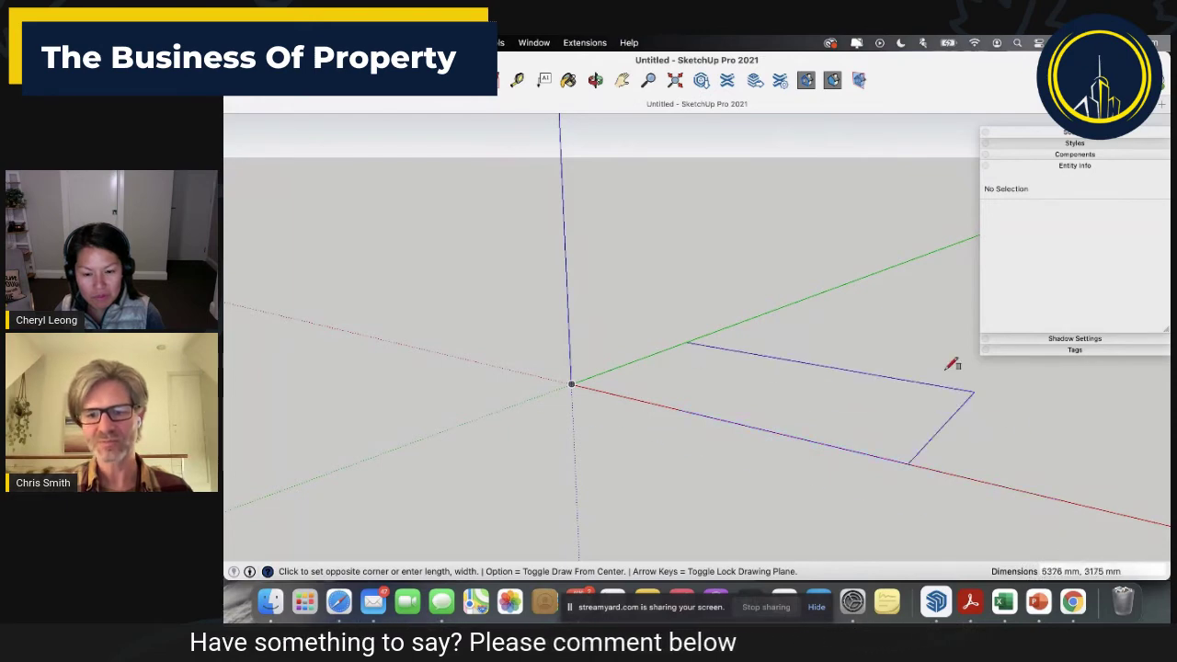
type("3000,3000")
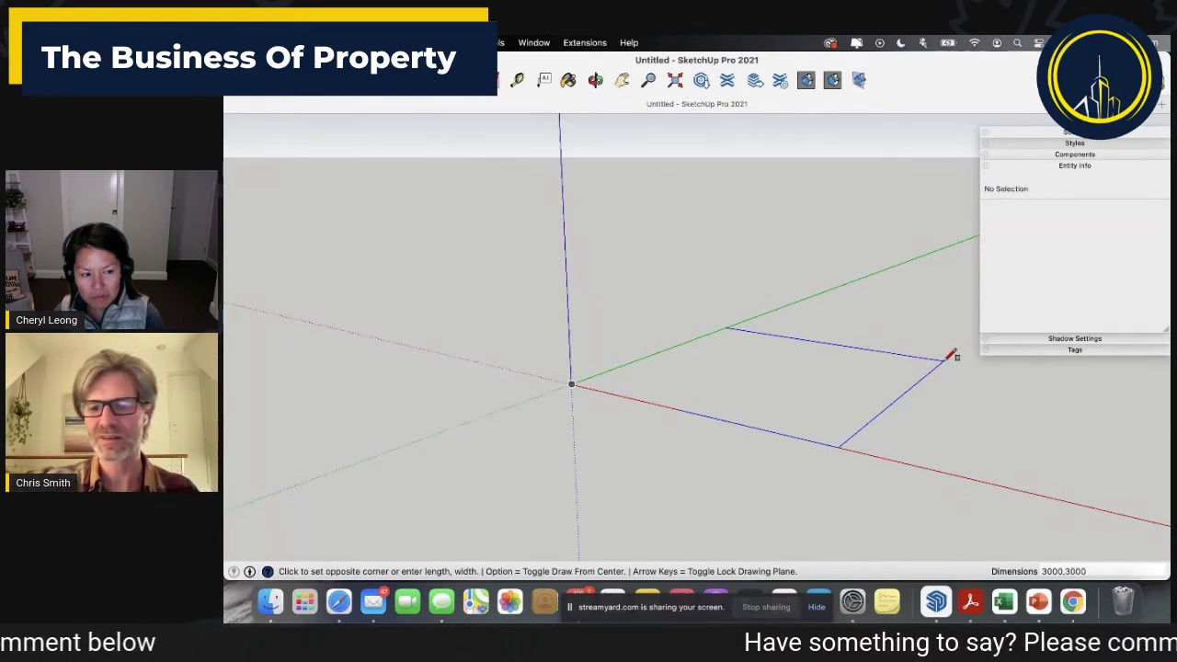
key("Return")
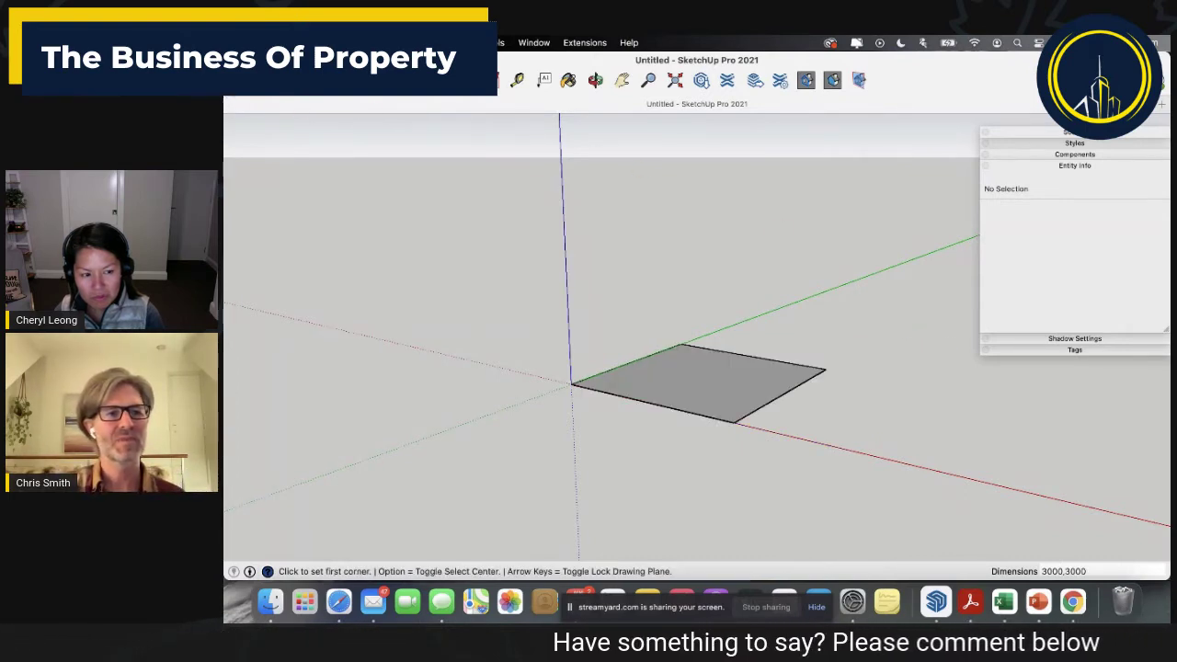
key("space")
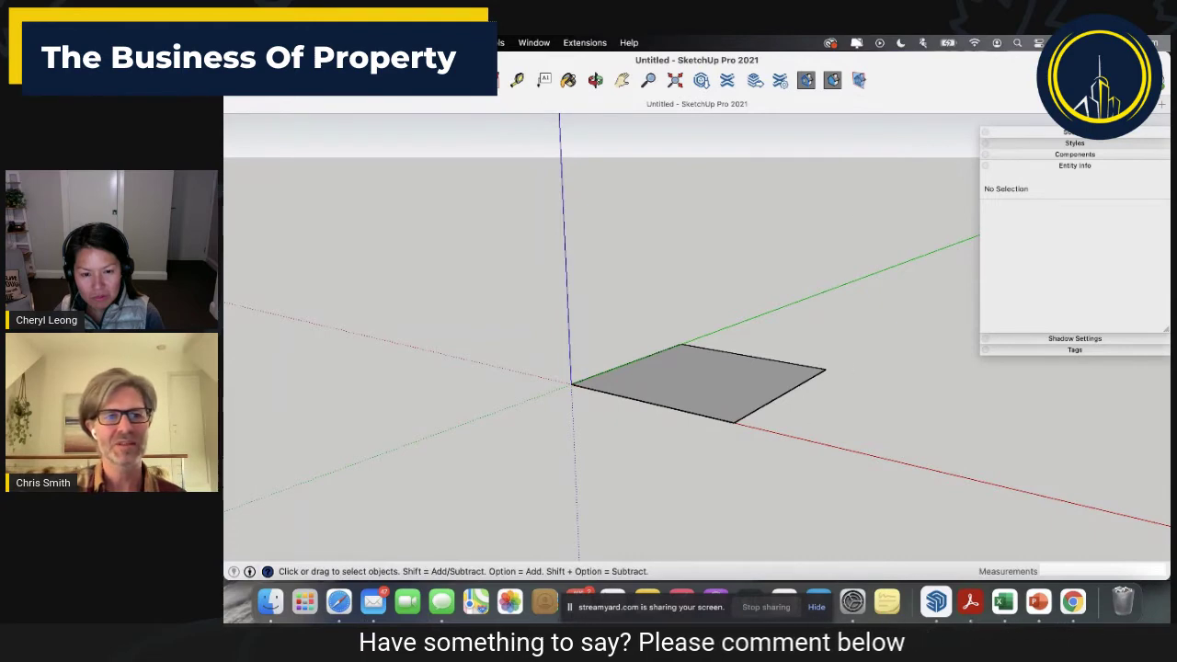
Offset the square's edges inward to outline a narrow band for the room's walls.
key("f")
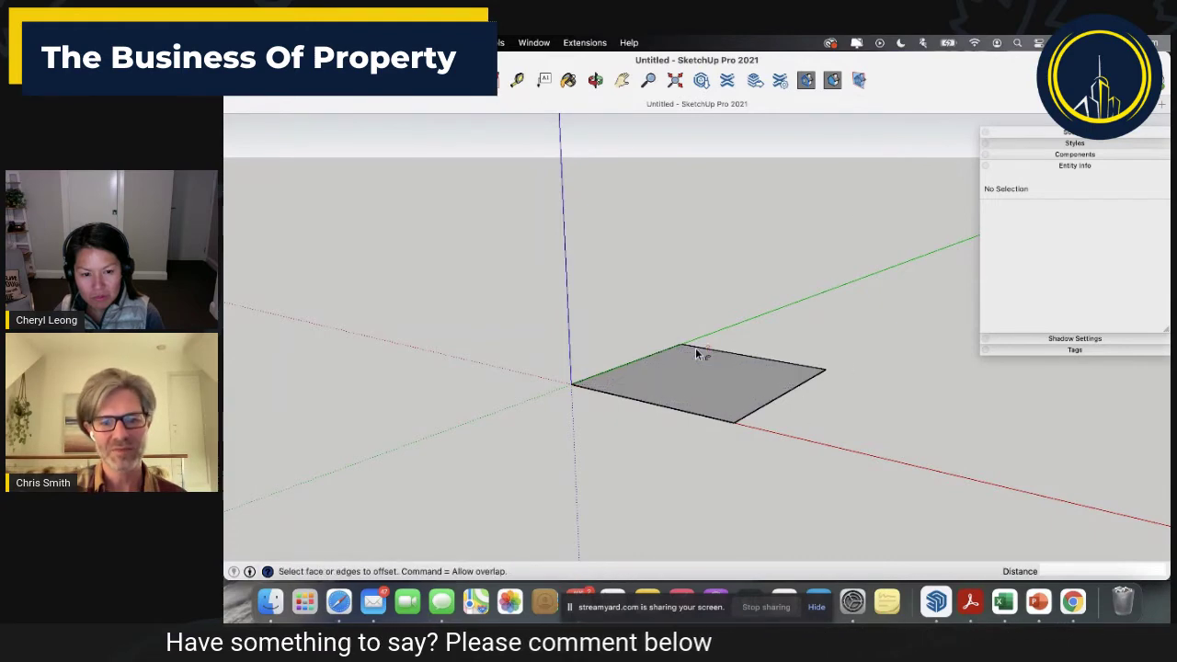
scroll(704, 351, "up", 5)
middle_click_drag(705, 346, 702, 400)
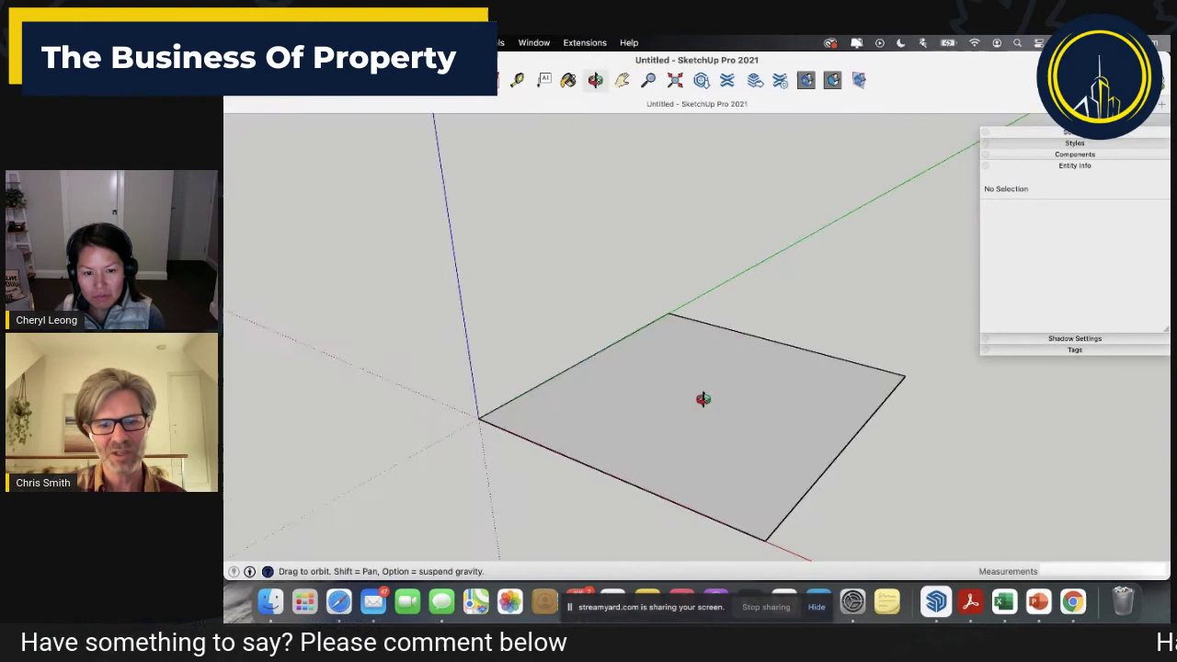
left_click(715, 331)
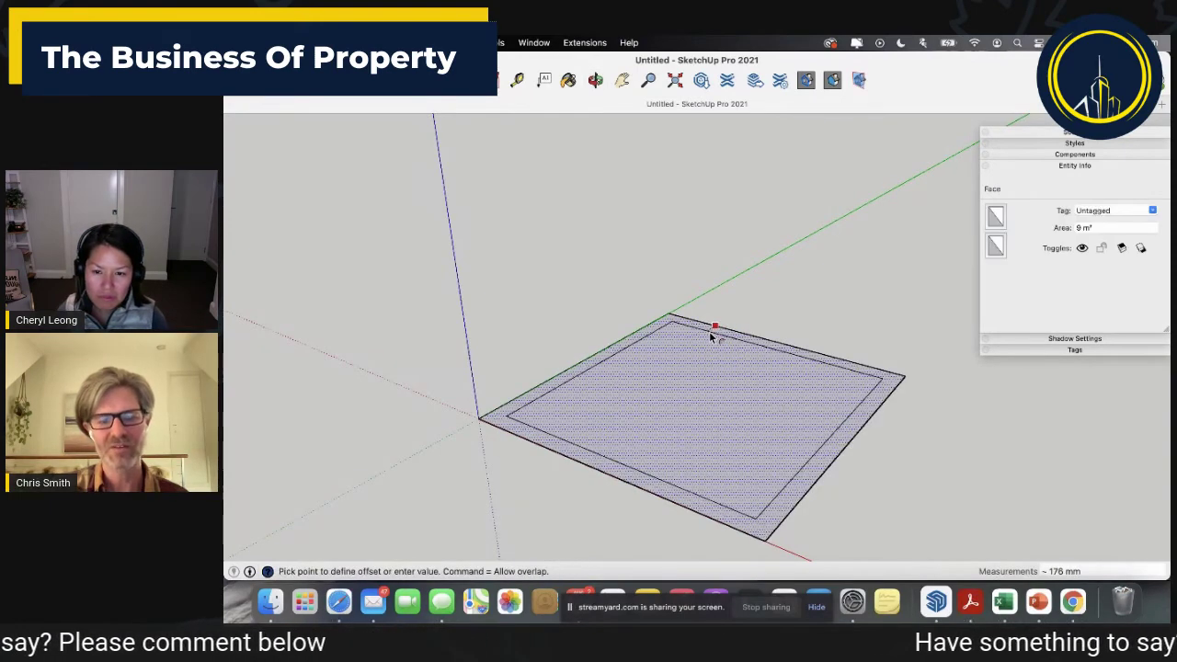
left_click(710, 334)
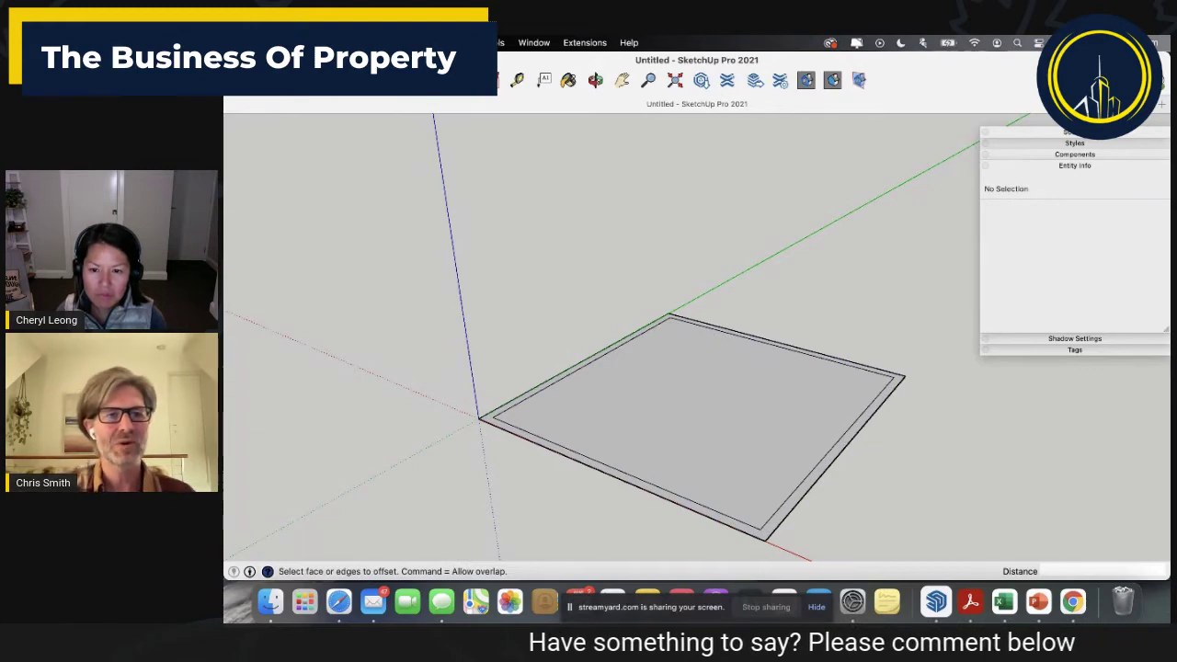
Push/Pull the narrow perimeter band upward 2400 mm to form the room's walls.
key("p")
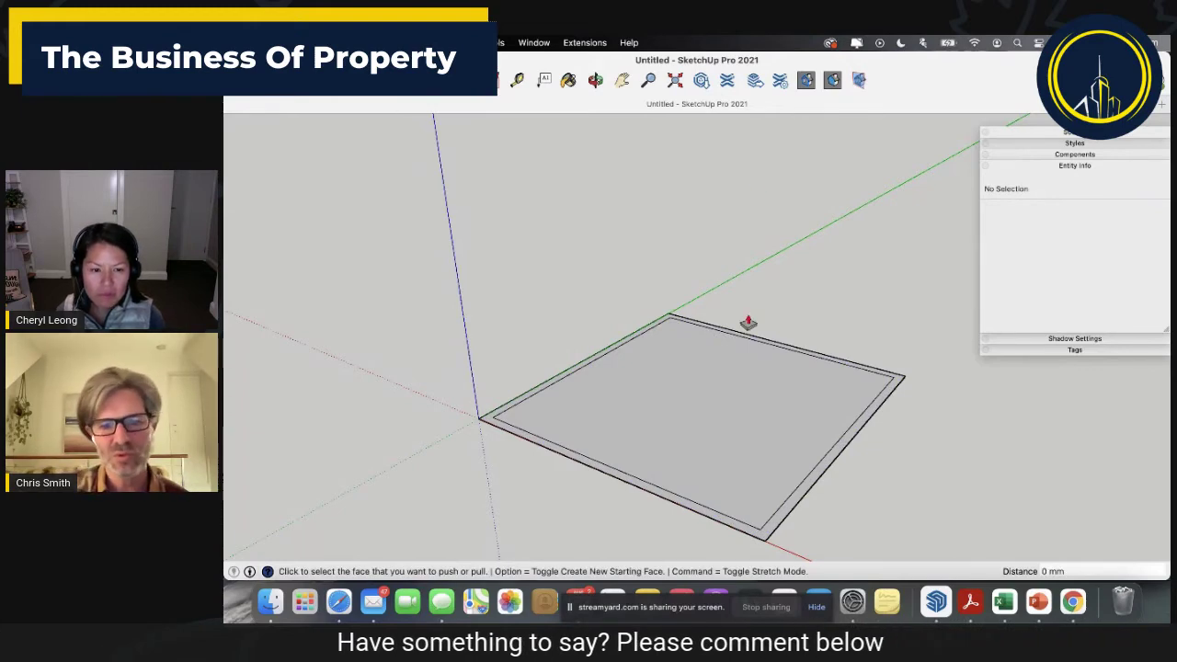
left_click(754, 341)
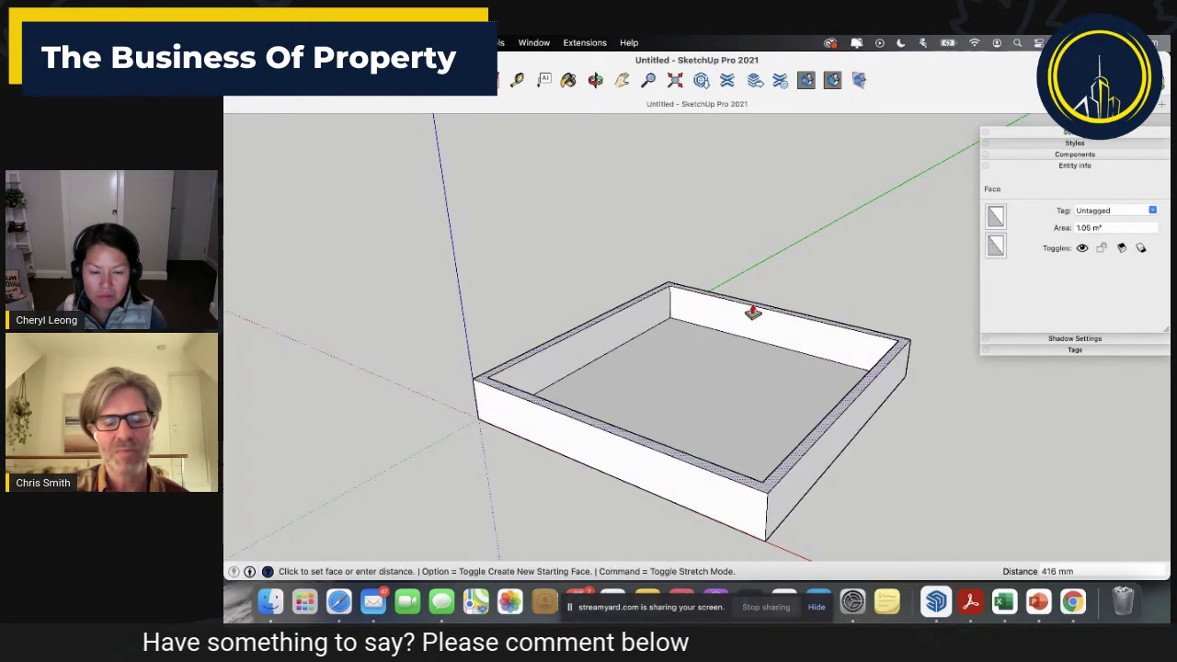
type("24")
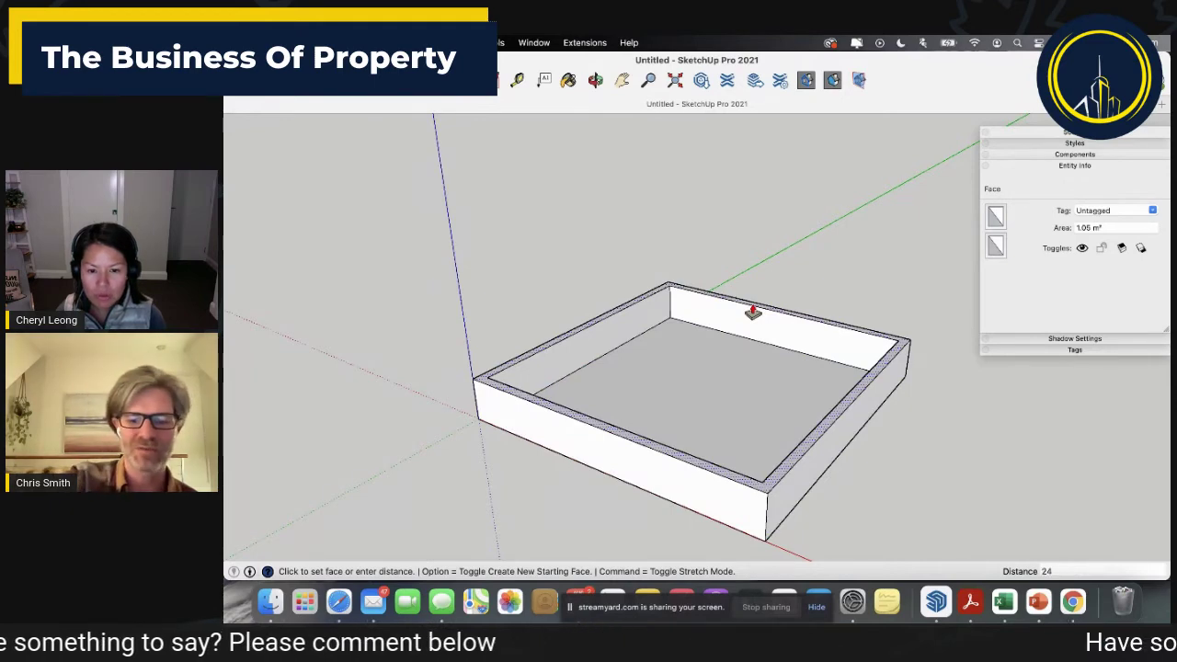
type("00")
key("Return")
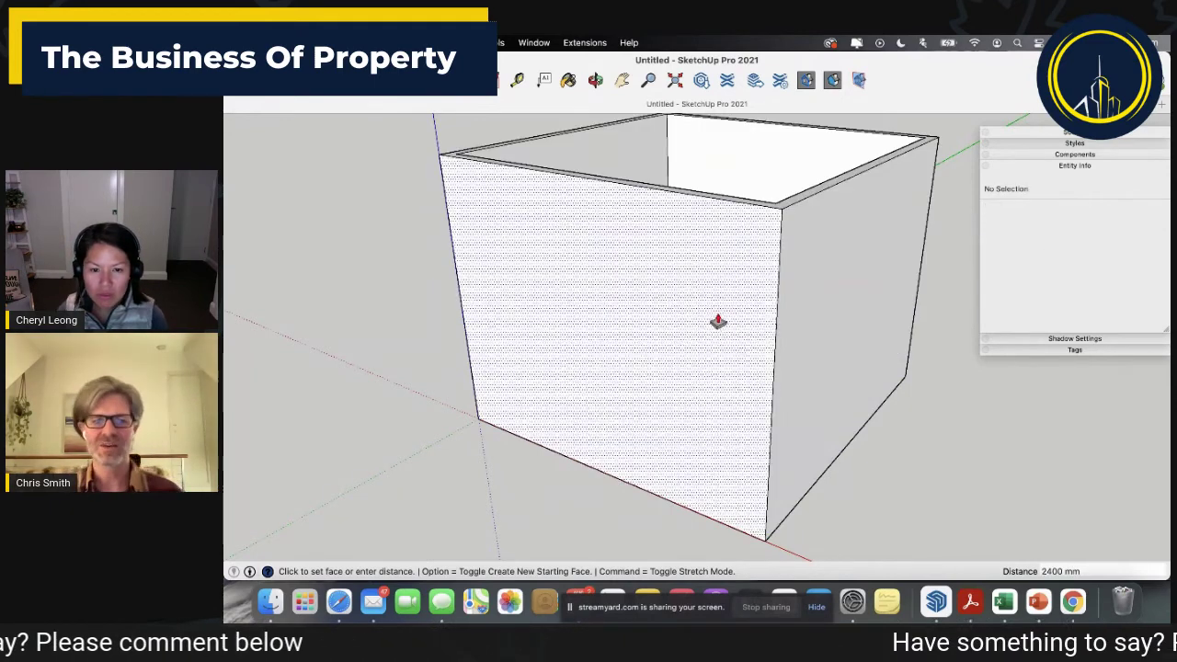
middle_click_drag(715, 322, 728, 428)
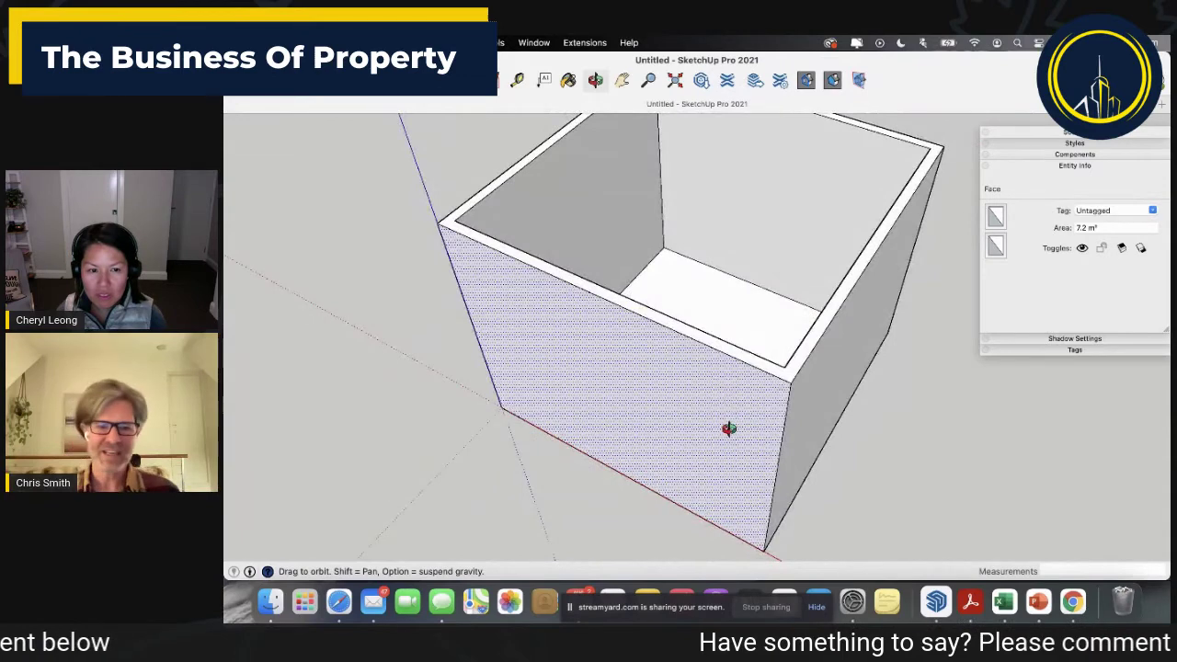
scroll(631, 365, "down", 5)
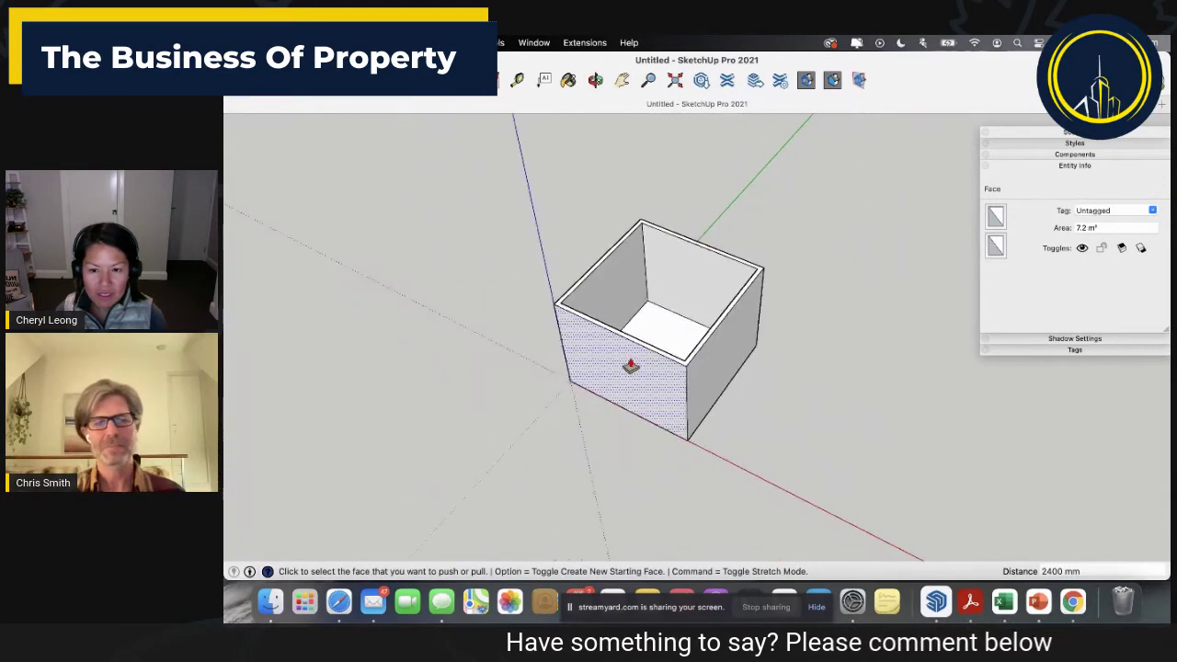
scroll(631, 365, "down", 2)
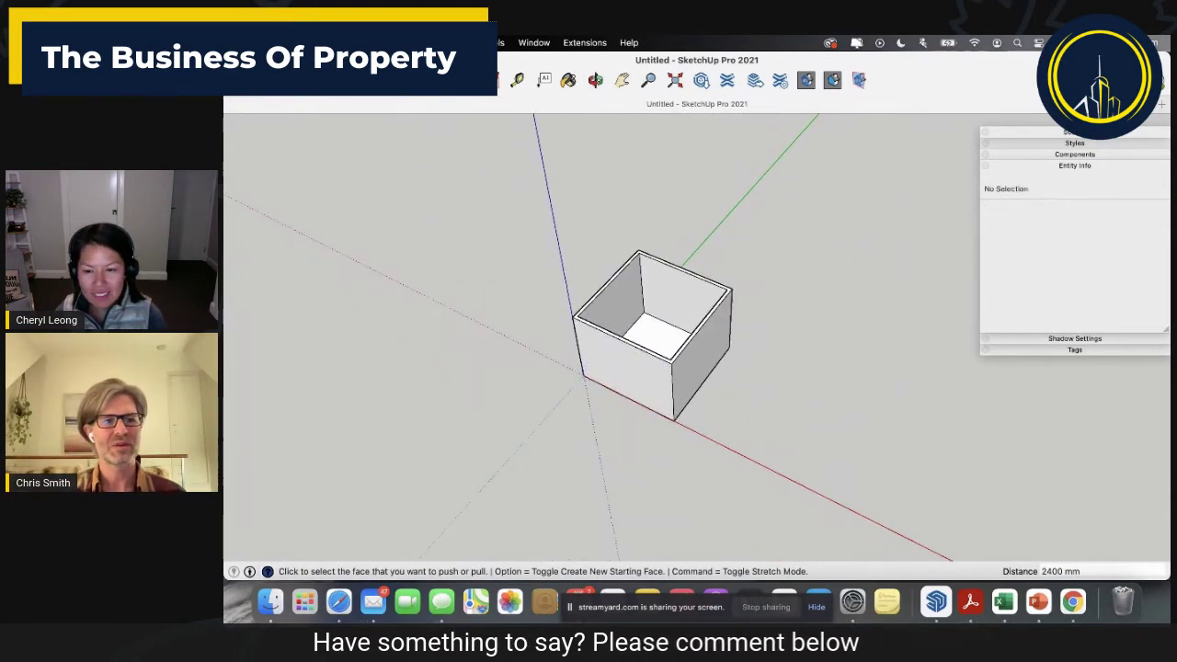
Select the faces and edges of the room's far wall with a selection window, seen from above.
key("space")
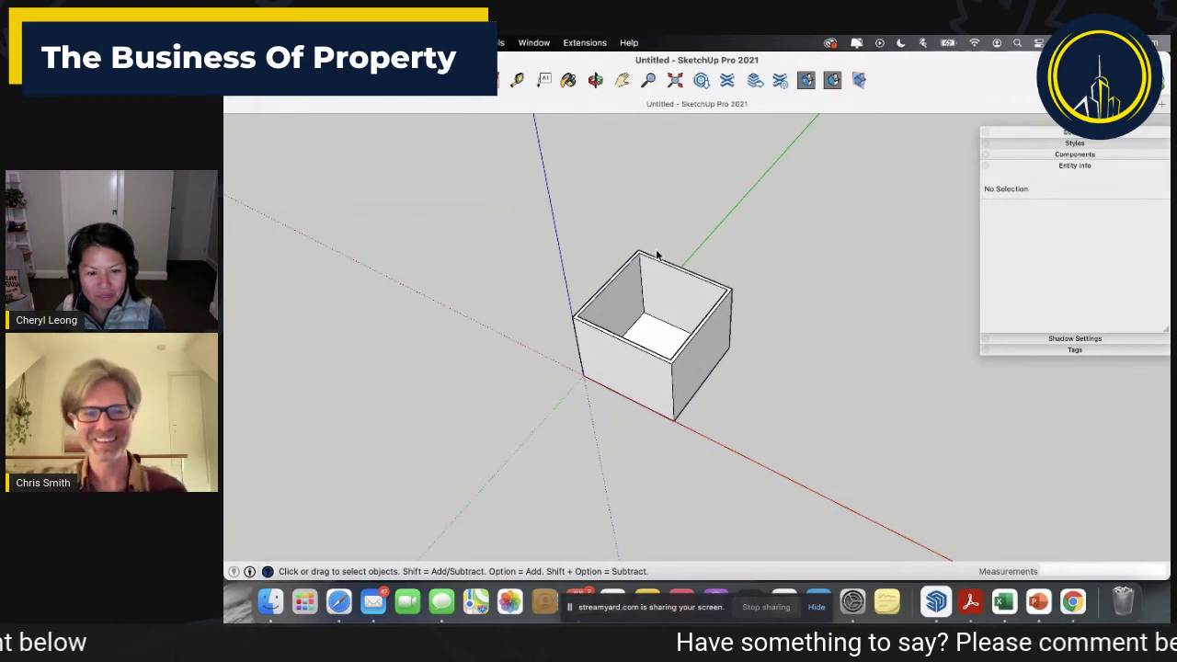
key("o")
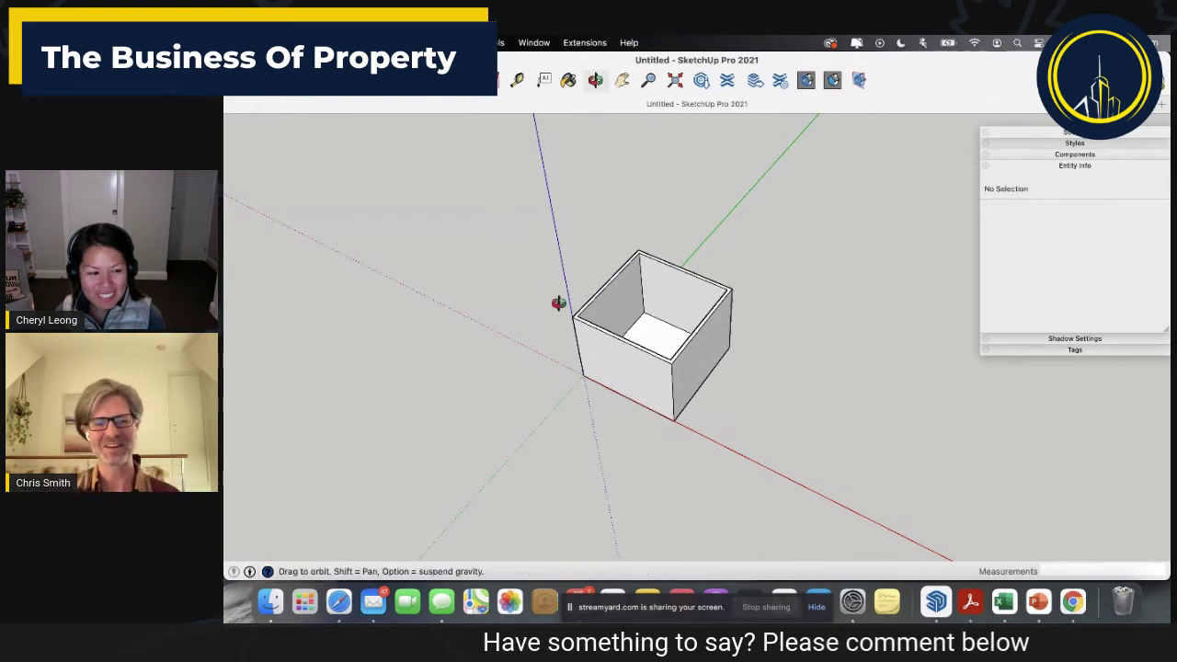
left_click_drag(558, 304, 672, 426)
key("space")
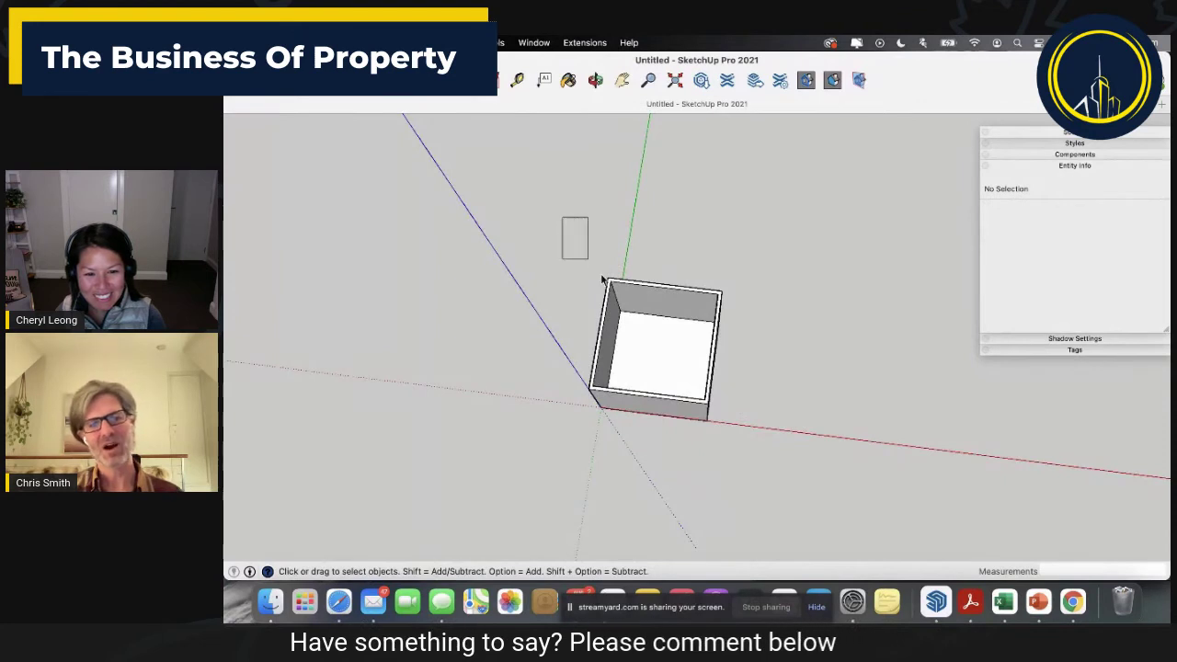
left_click_drag(603, 278, 773, 363)
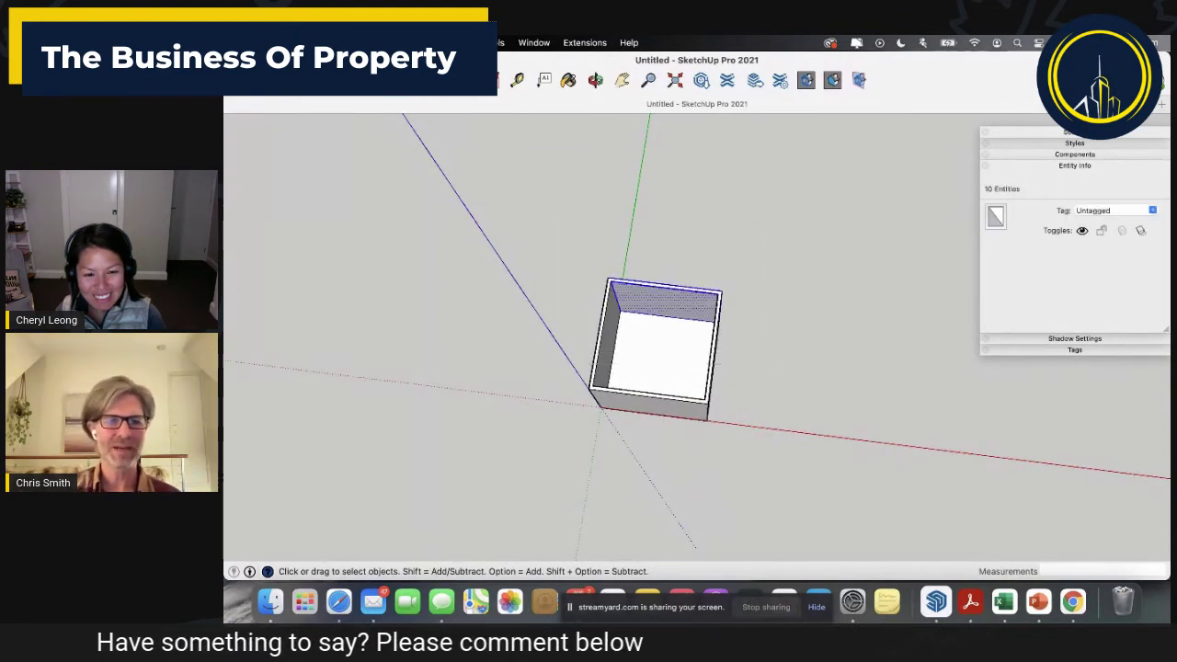
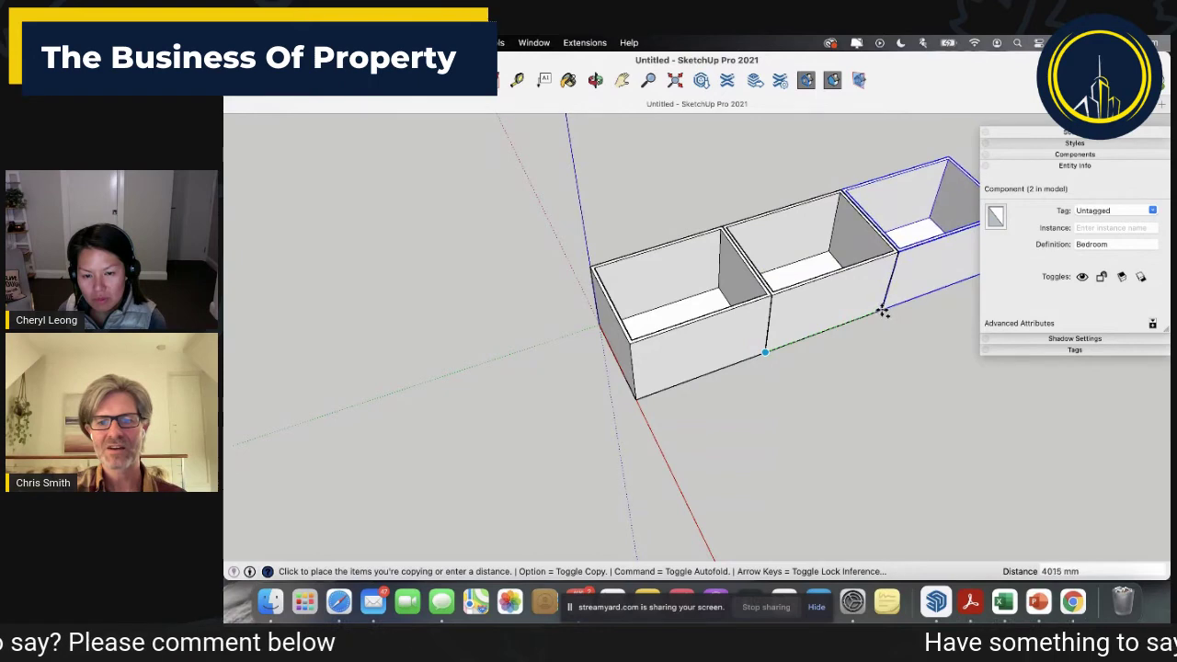
Place another copy of the Bedroom component directly against the end of the second room.
left_click(883, 311)
key("space")
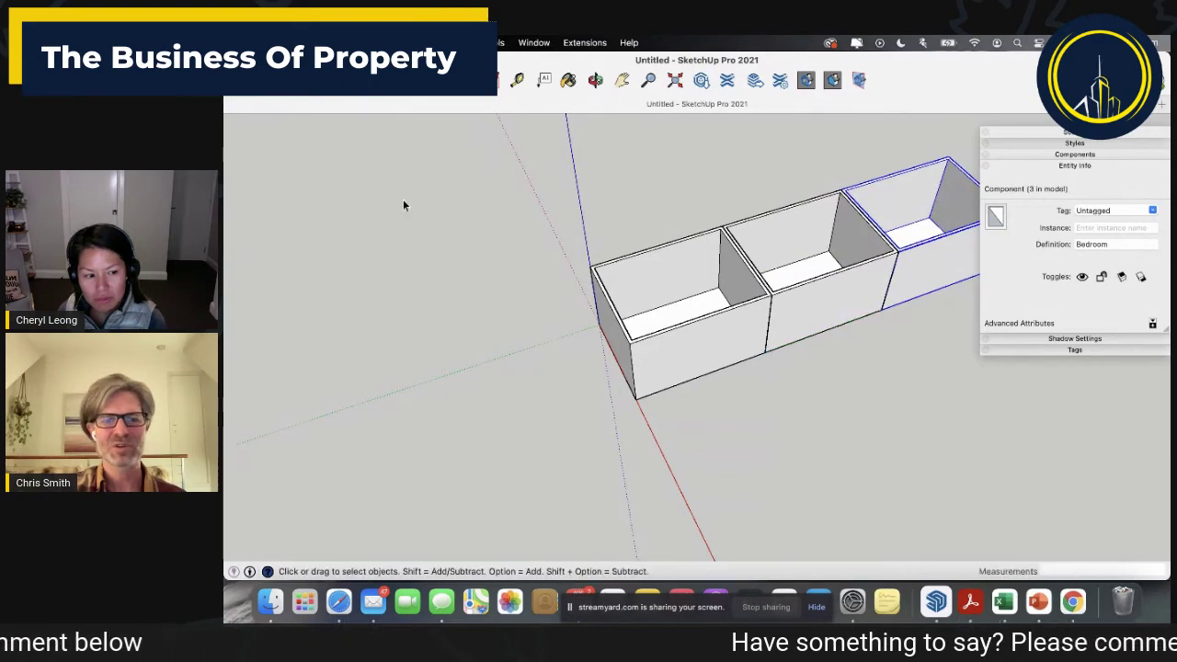
Open the first Bedroom component for editing and draw a 900 by 2100 mm door rectangle at the base of its front wall.
left_click(690, 342)
double_click(696, 350)
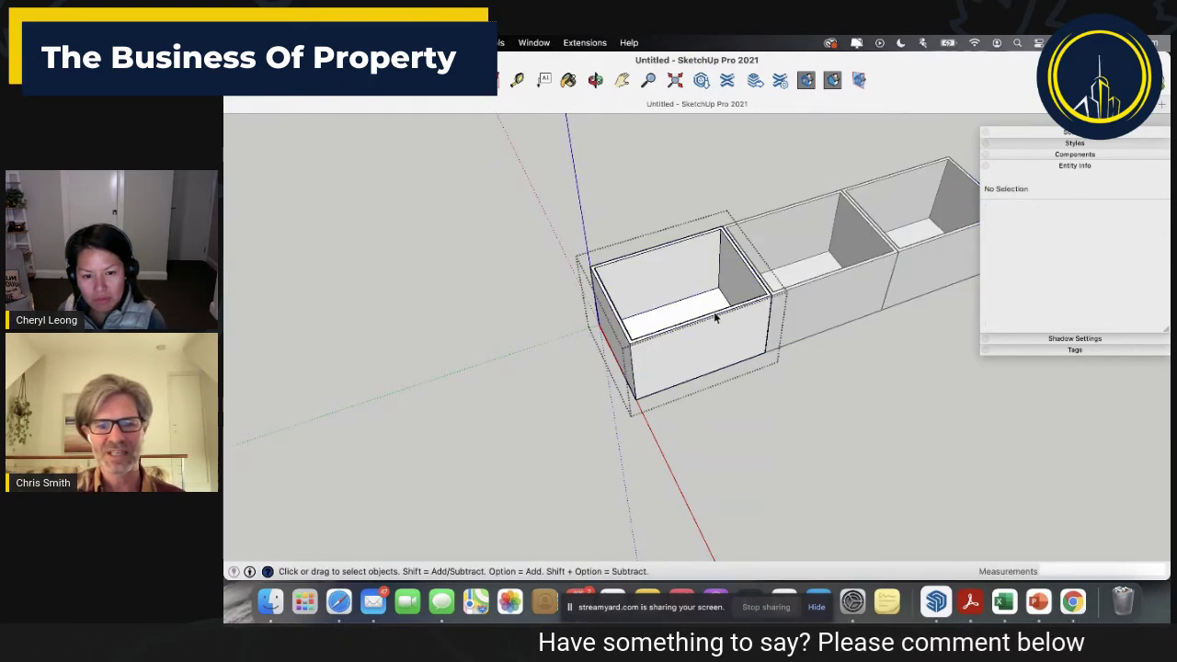
left_click(542, 81)
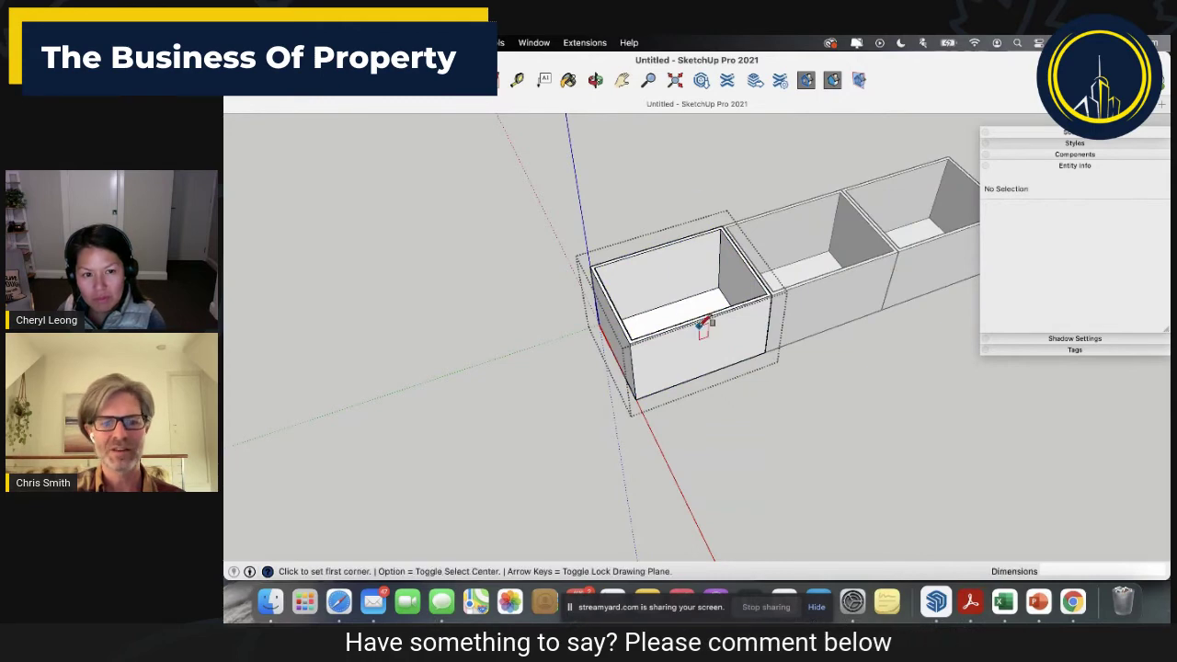
middle_click_drag(705, 325, 671, 331)
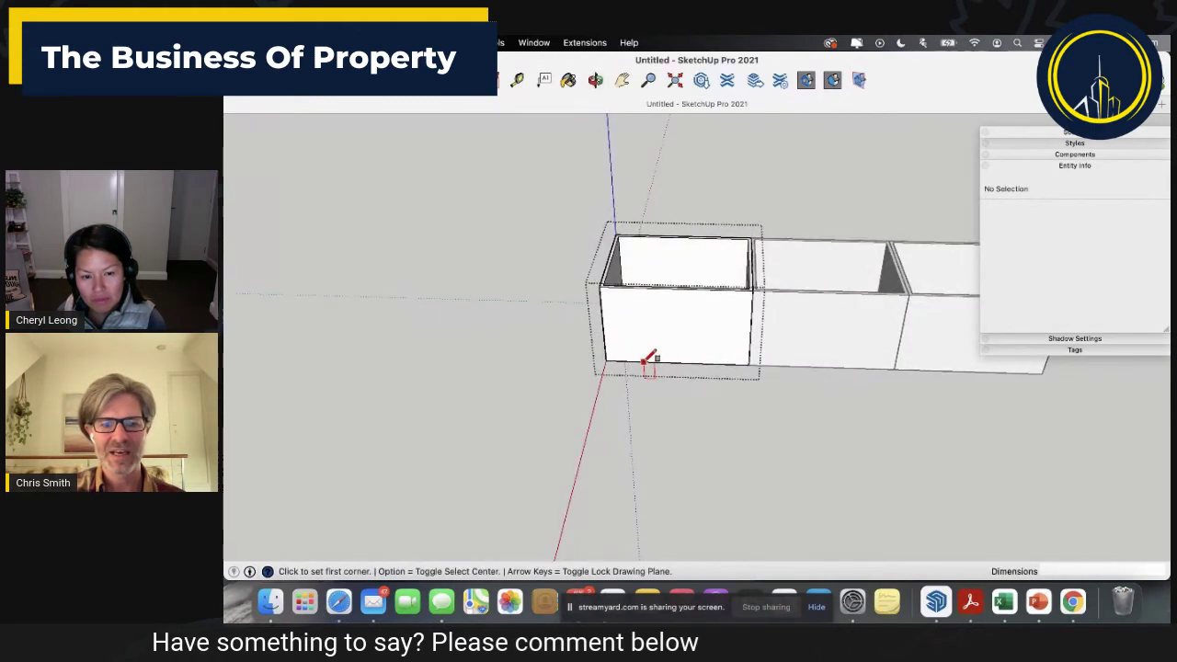
left_click(643, 361)
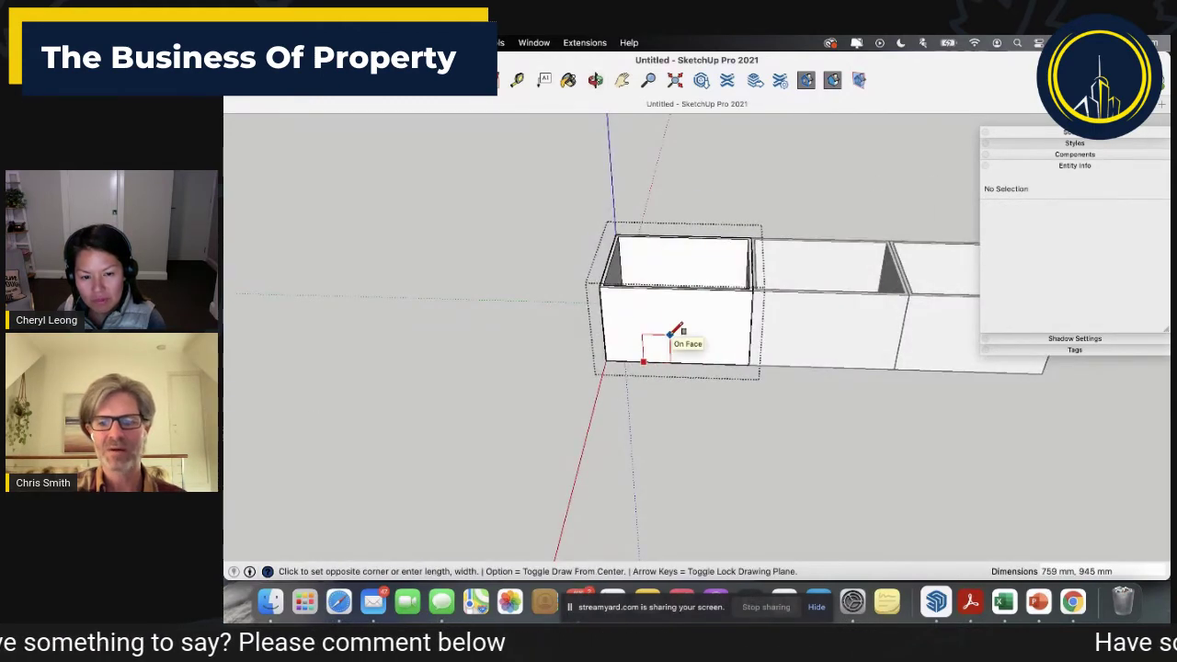
type("900")
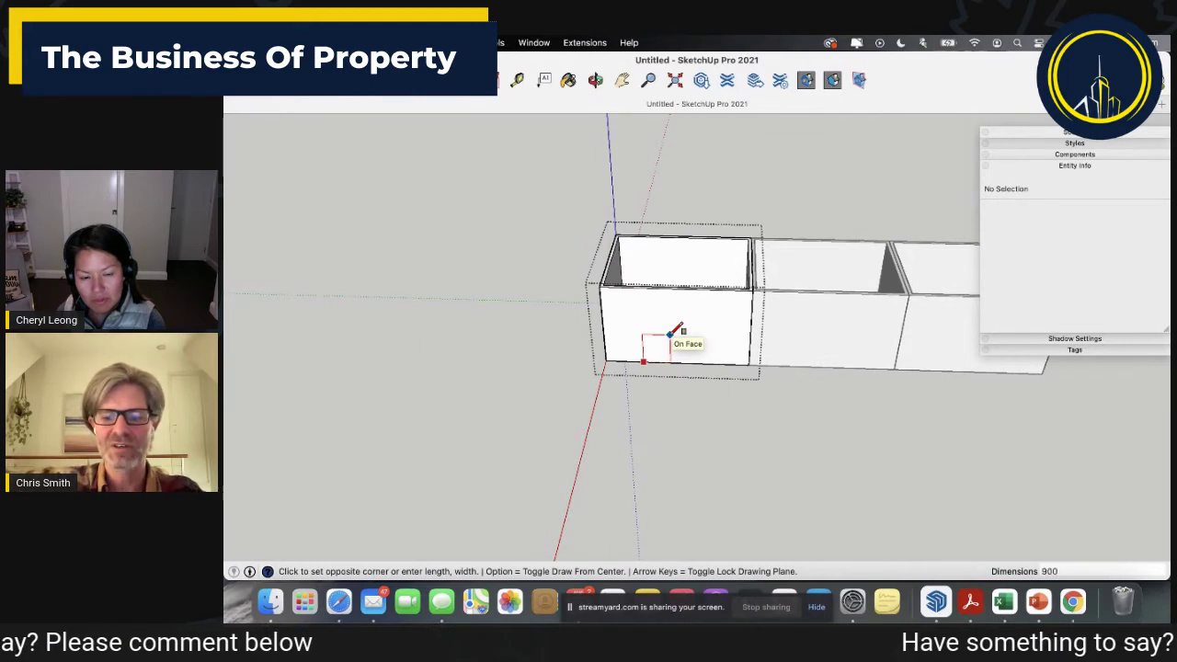
type(",2100")
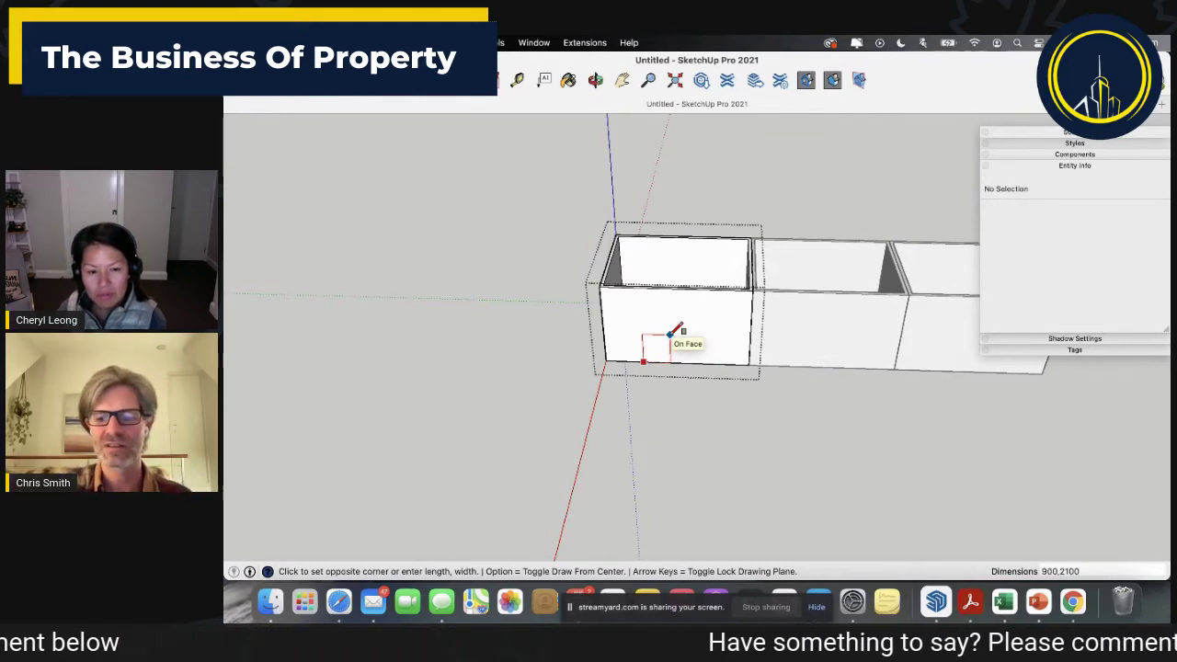
key("Return")
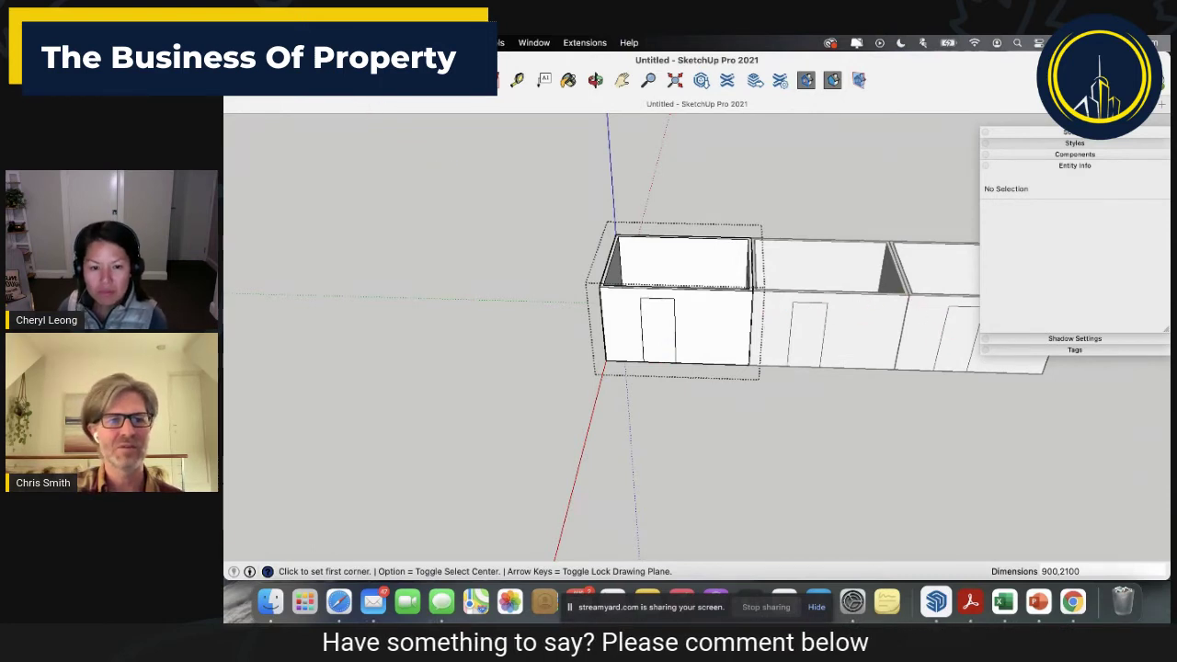
Push/Pull the door rectangle through the 90 mm wall to cut the doorway, and close the component.
key("p")
left_click(651, 346)
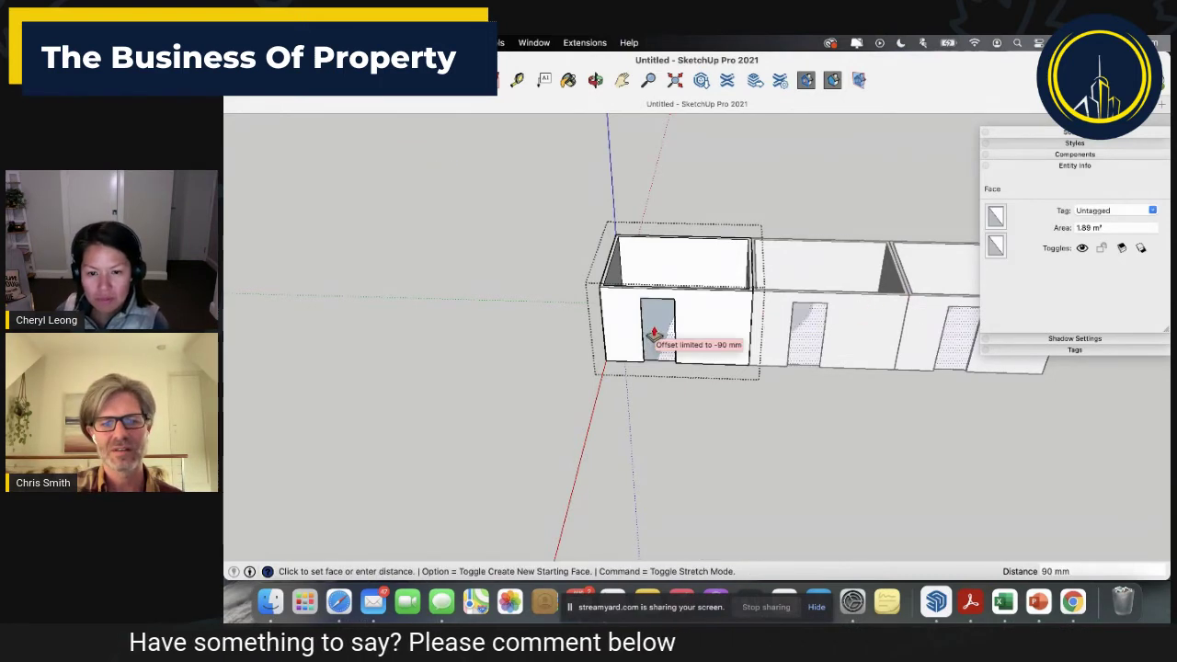
left_click(657, 335)
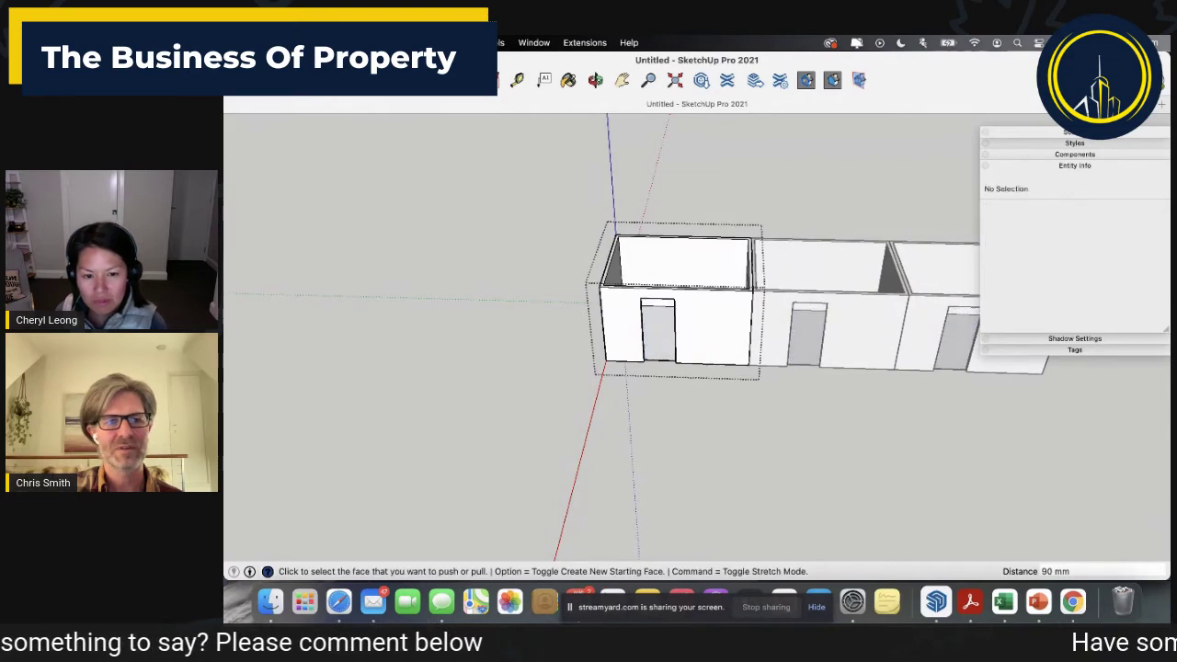
key("space")
mouse_move(605, 353)
middle_mouse_down()
mouse_move(628, 282)
mouse_move(567, 187)
mouse_move(503, 270)
mouse_move(534, 389)
mouse_move(472, 460)
middle_mouse_up()
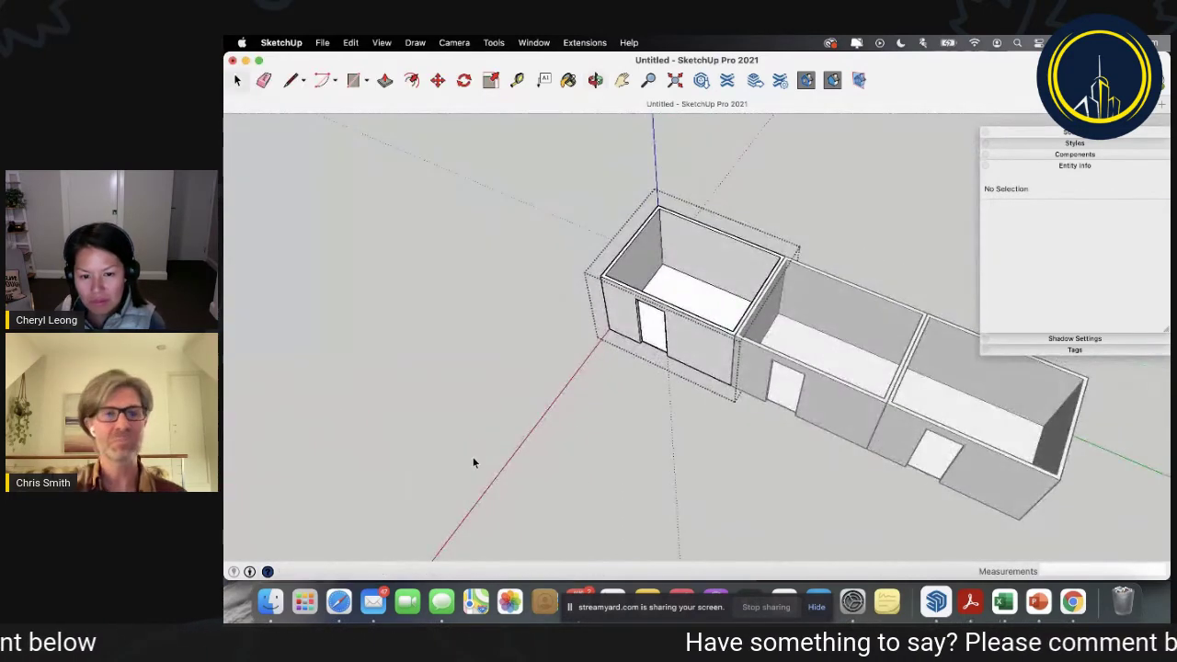
scroll(515, 377, "down", 3)
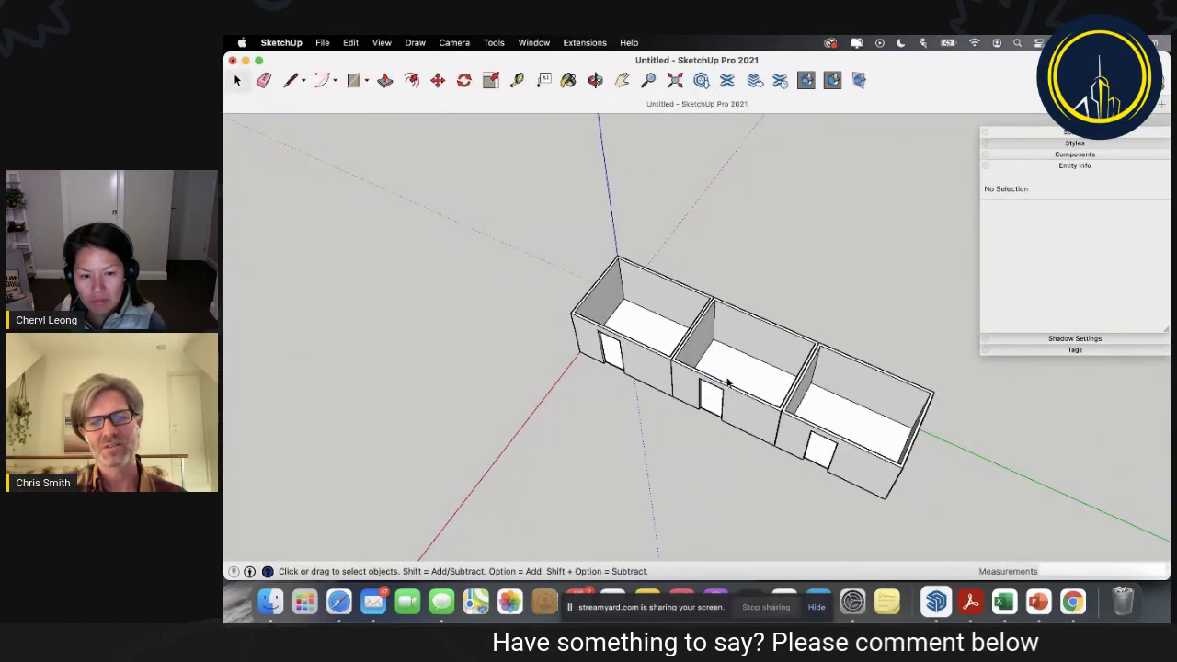
Make the first room a unique component, independent of the other two Bedroom instances.
left_click(641, 366)
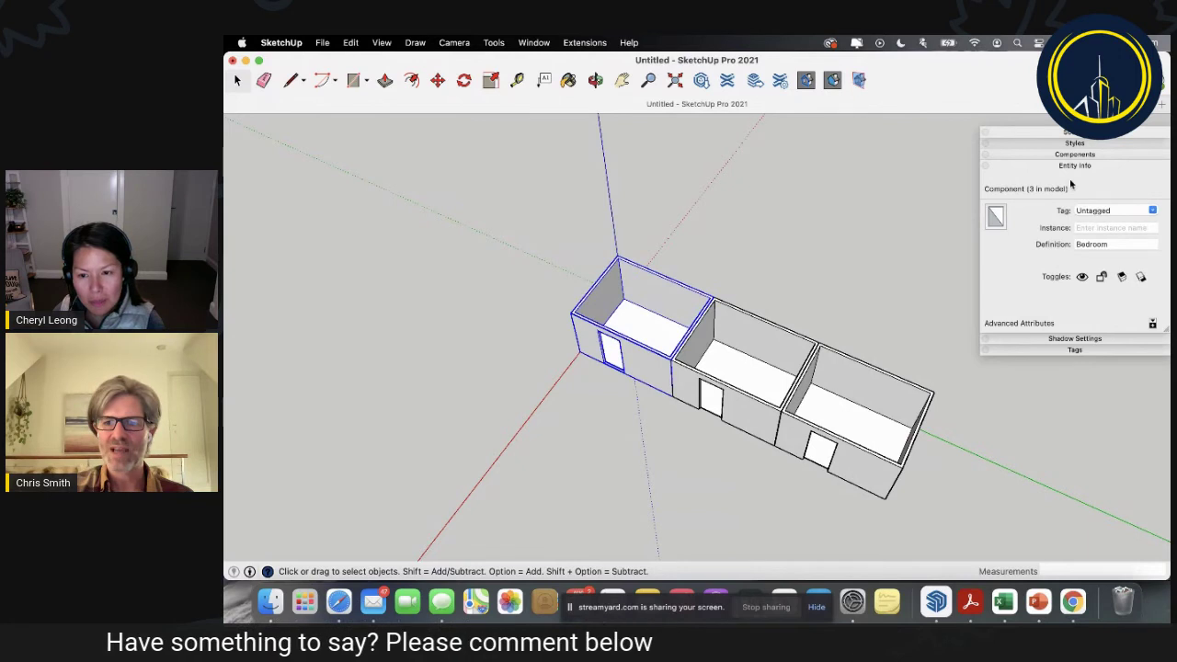
right_click(630, 361)
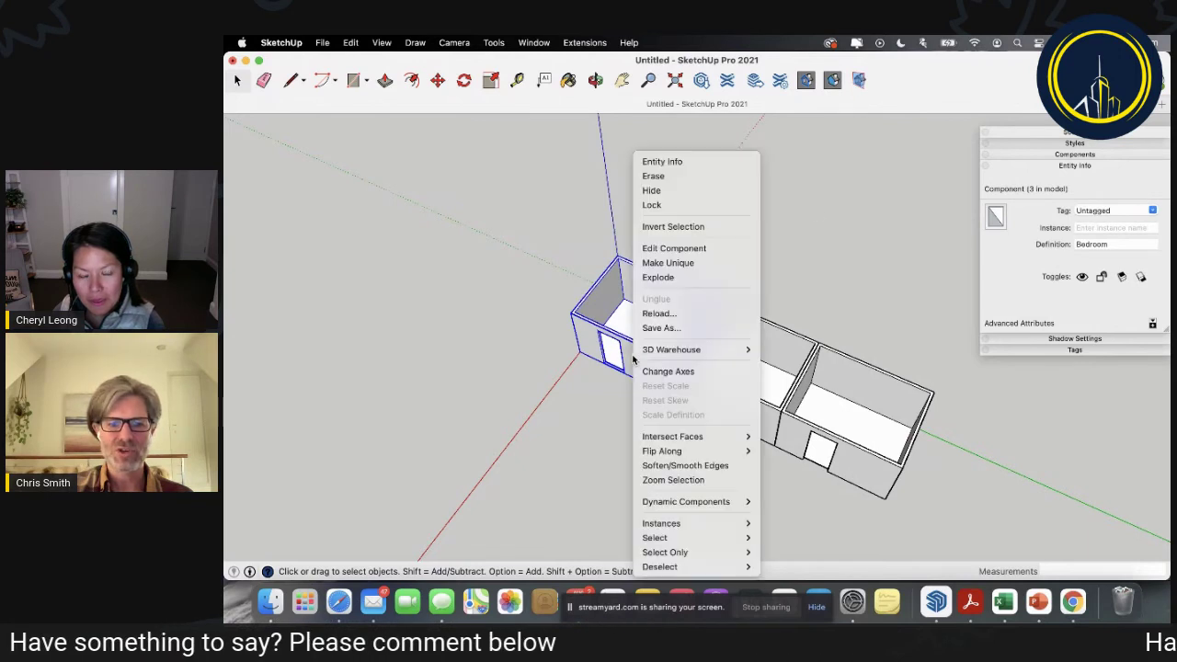
left_click(666, 265)
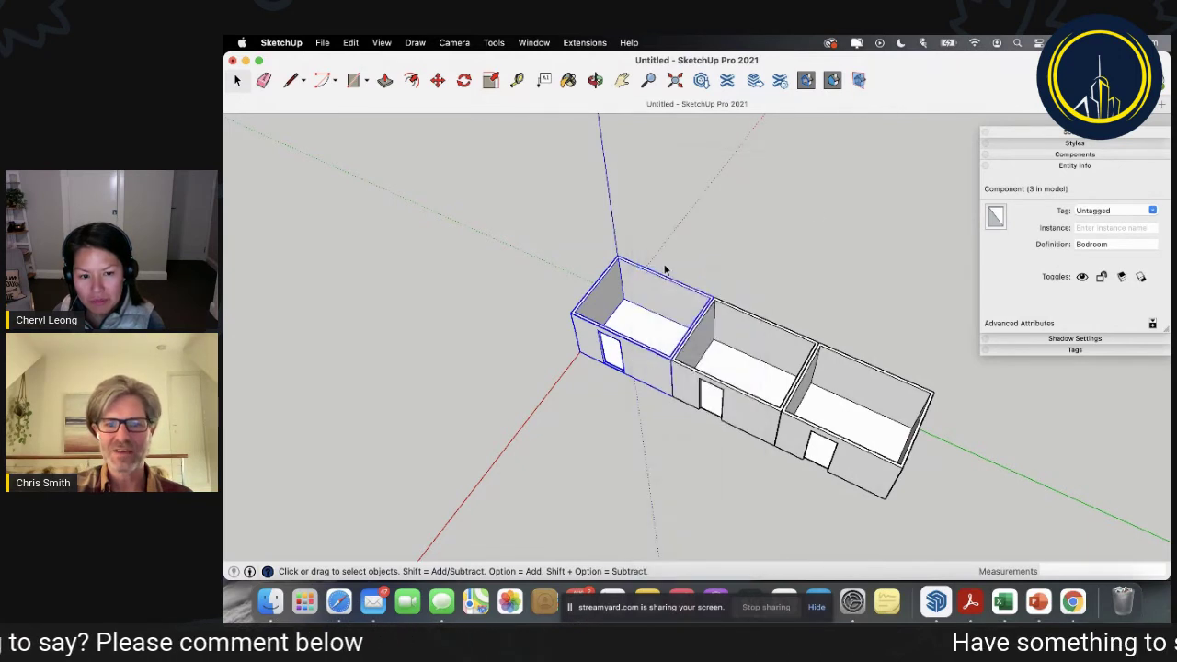
left_click(1118, 245)
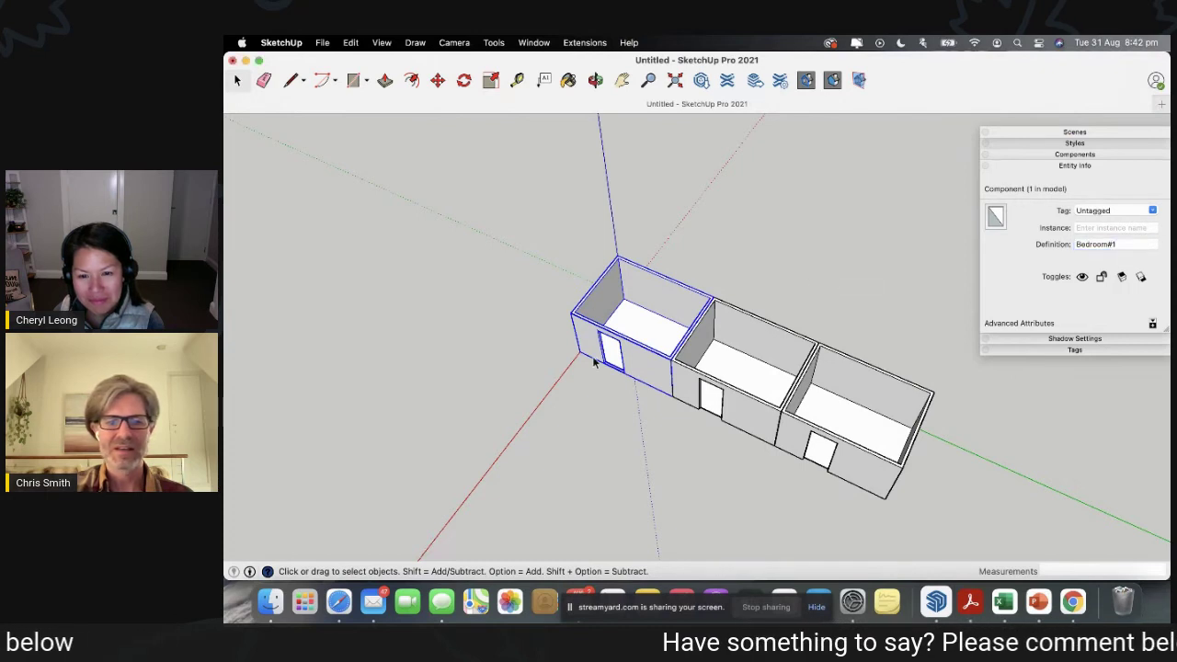
Check the component definitions of the other rooms against the first room's, and open the first room for editing.
left_click(713, 401)
left_click(818, 442)
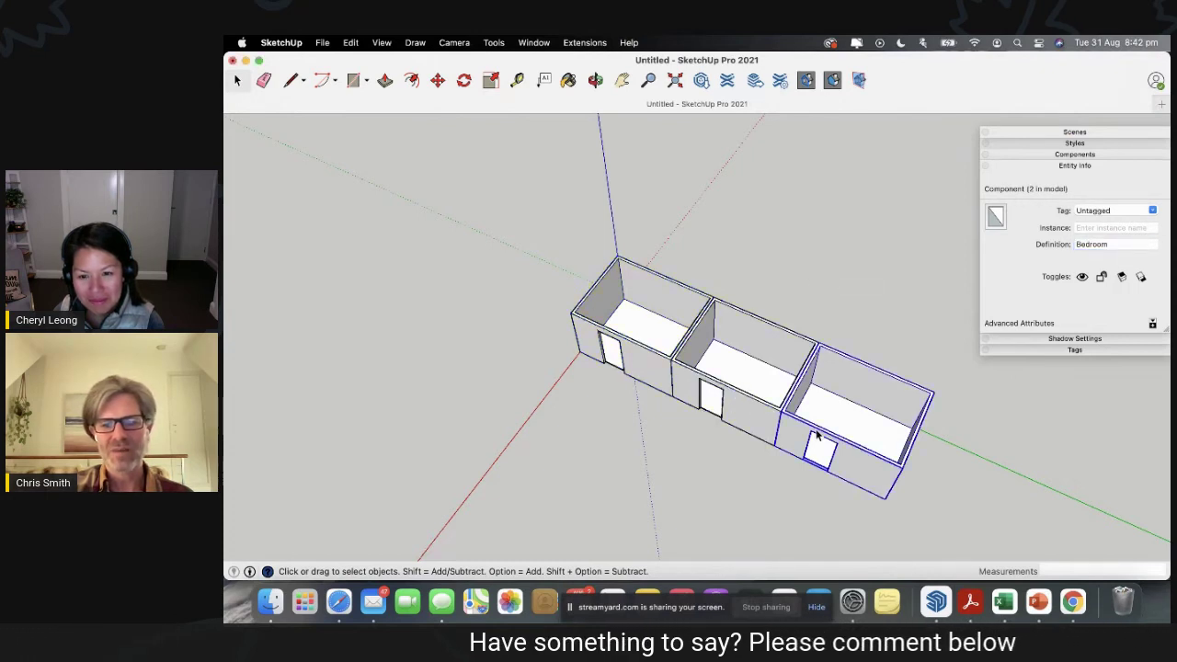
left_click(647, 367)
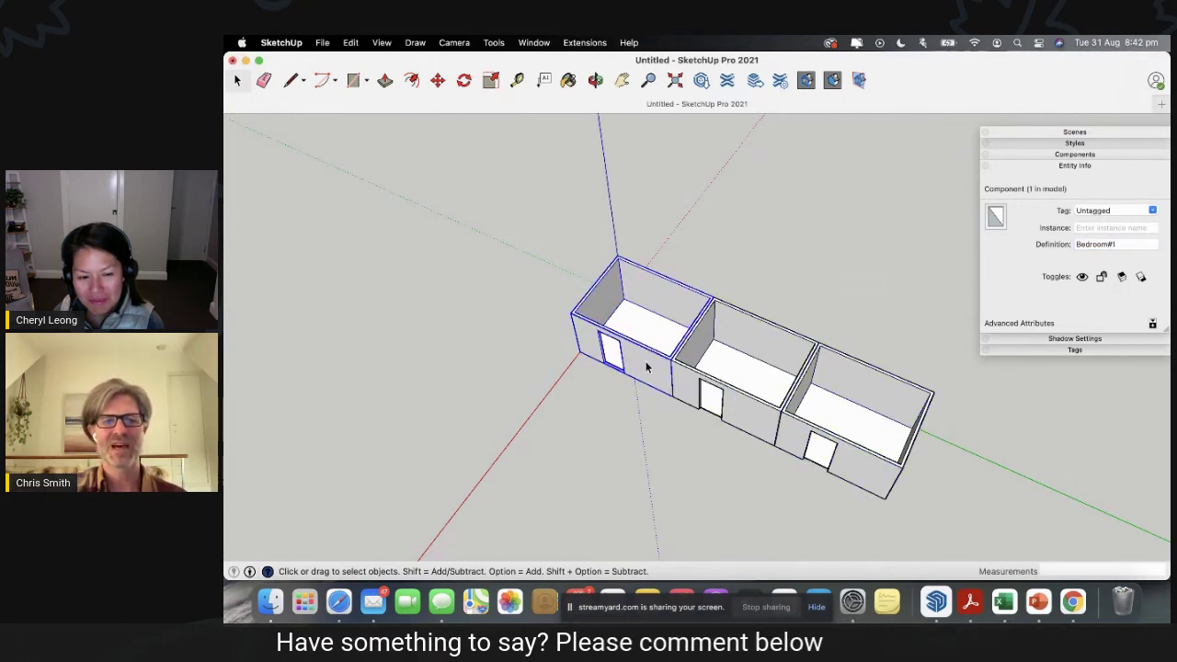
double_click(647, 367)
left_click_drag(576, 214, 729, 344)
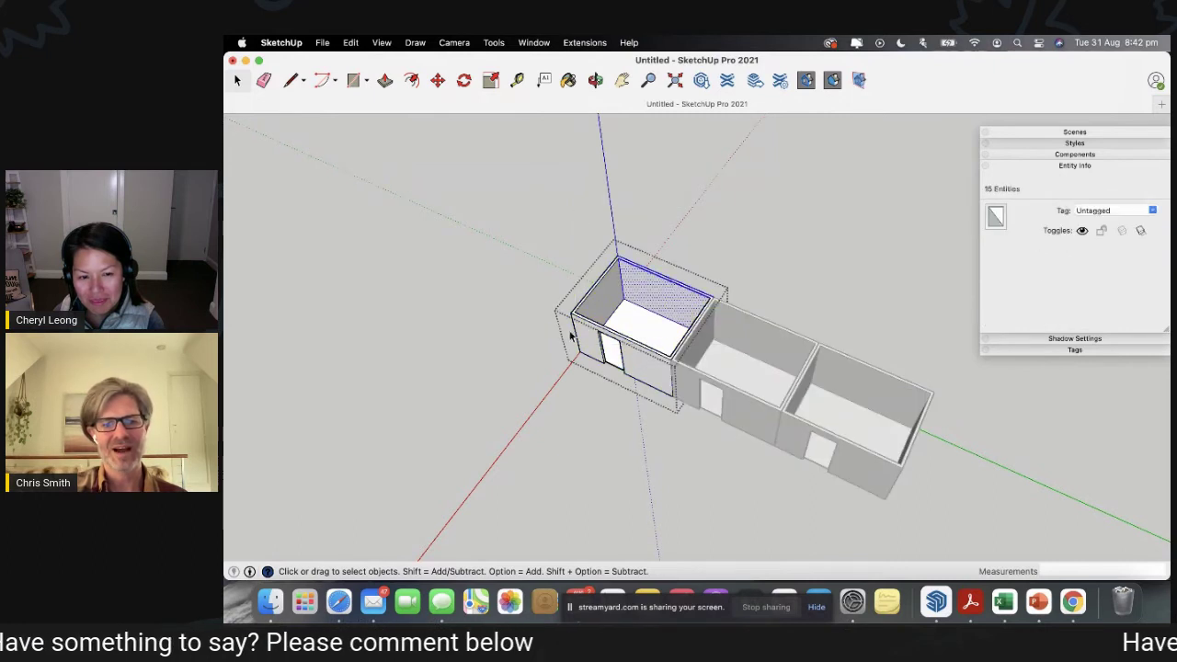
left_click(438, 81)
left_click(626, 241)
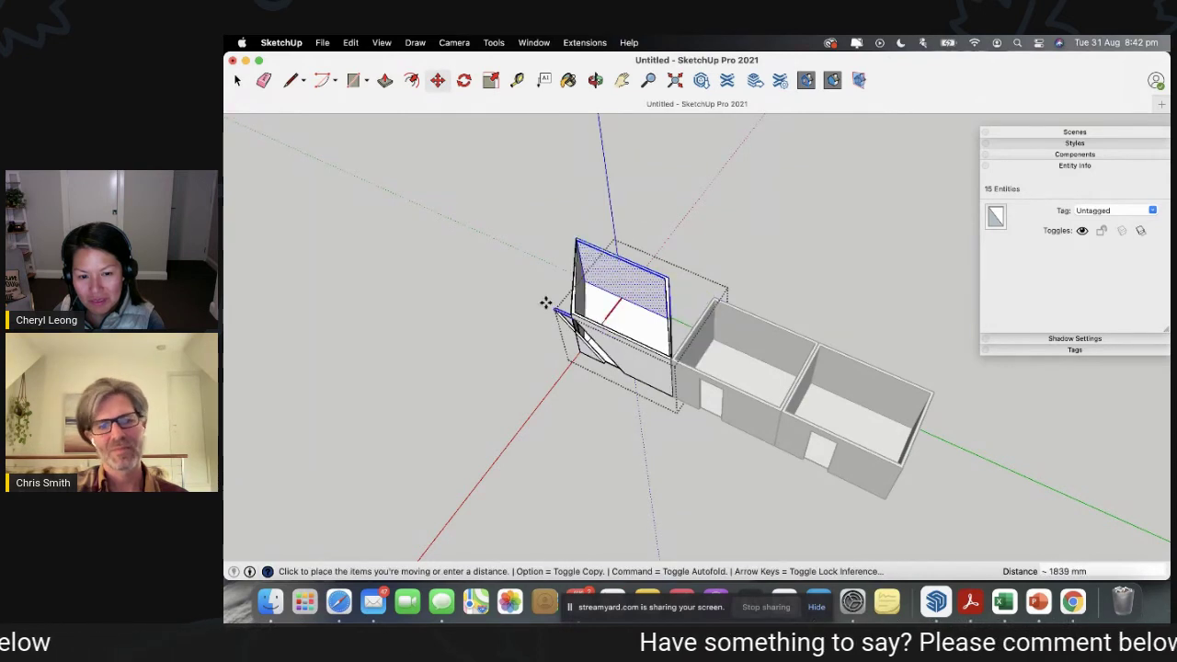
left_click(611, 290)
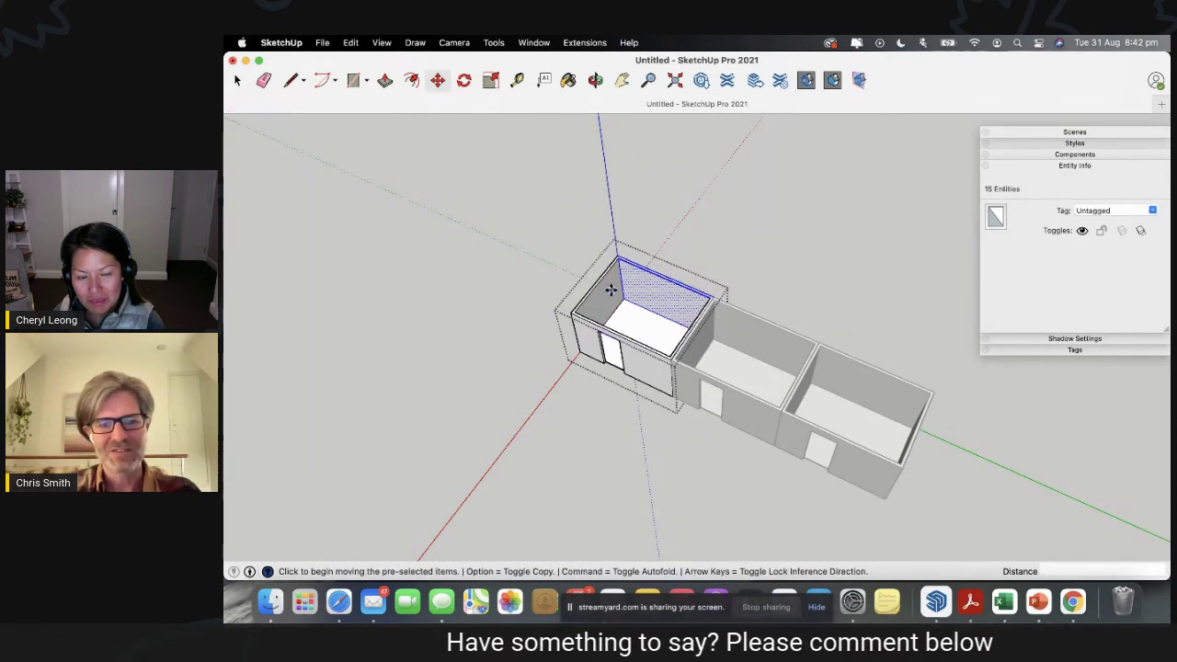
Select only the first room's back wall from above, move it 1000 mm outward along the red axis, and close the component.
middle_click_drag(611, 289, 640, 404)
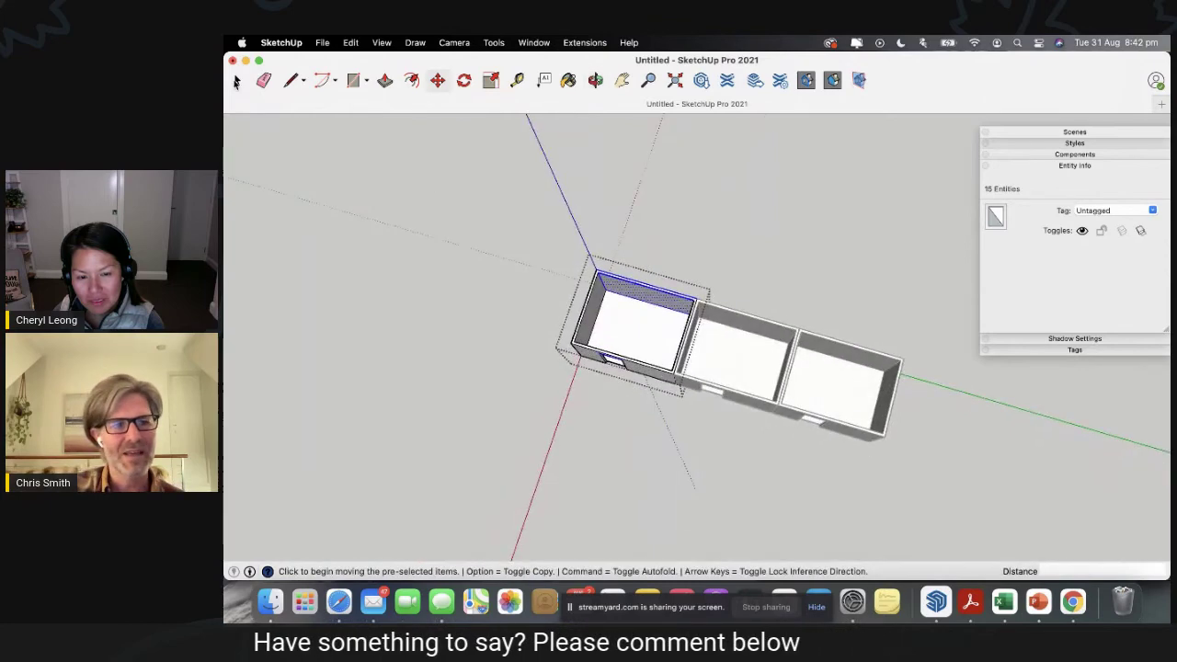
left_click(236, 81)
left_click_drag(539, 229, 726, 321)
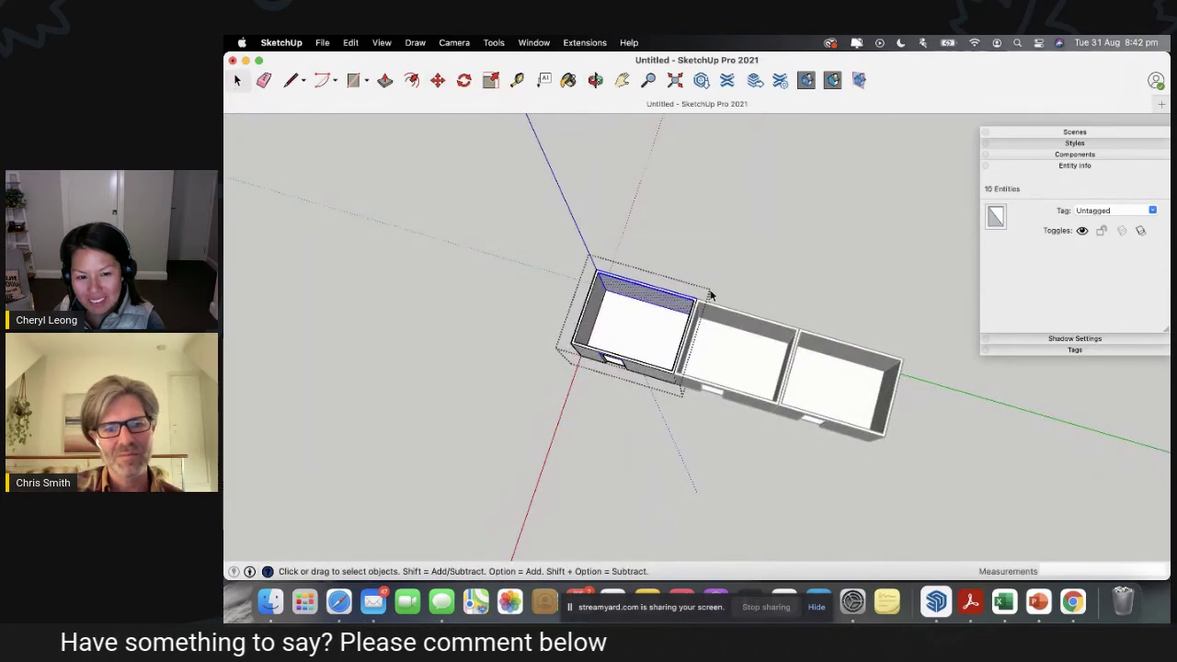
left_click(432, 85)
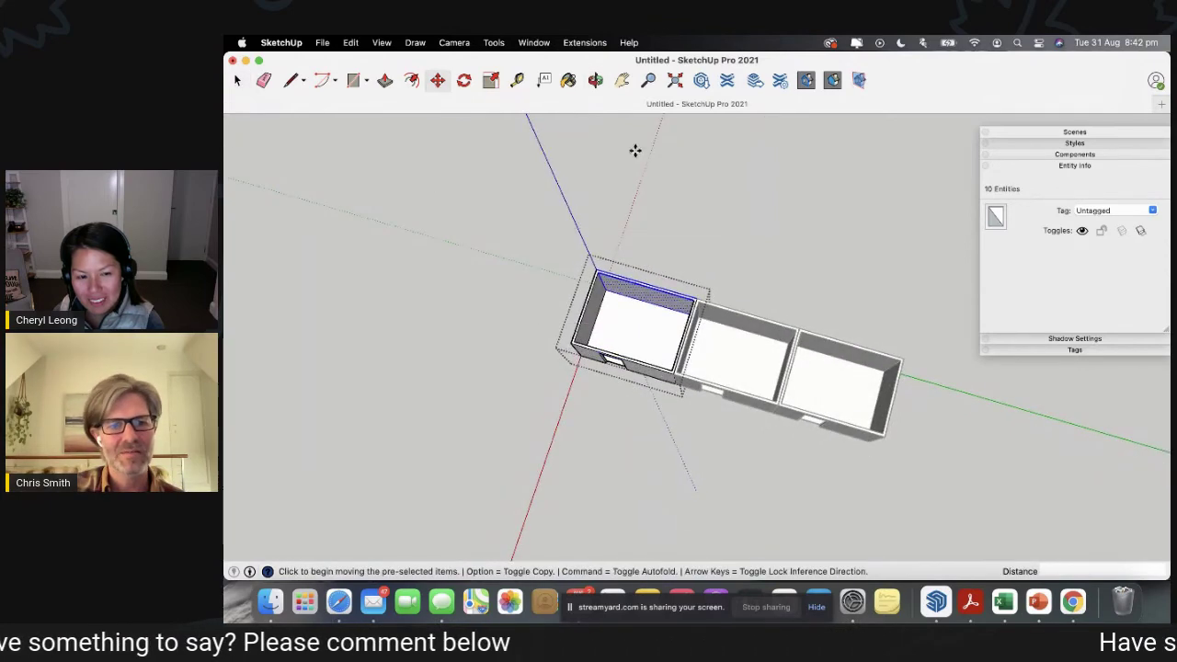
left_click(598, 268)
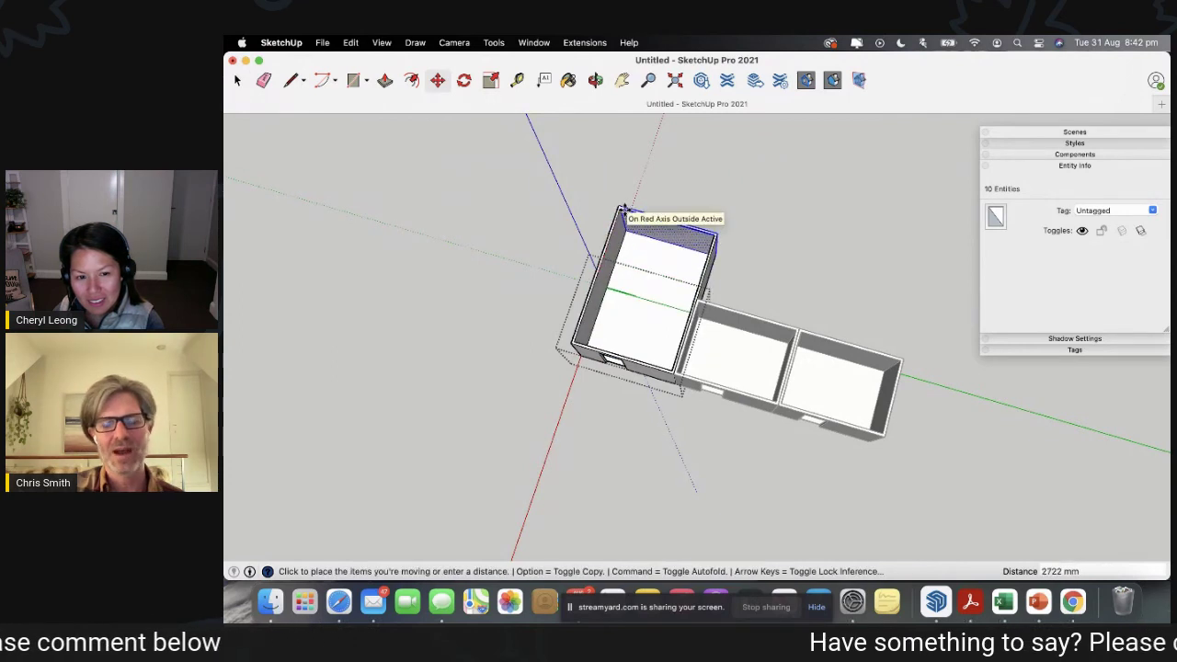
type("1000")
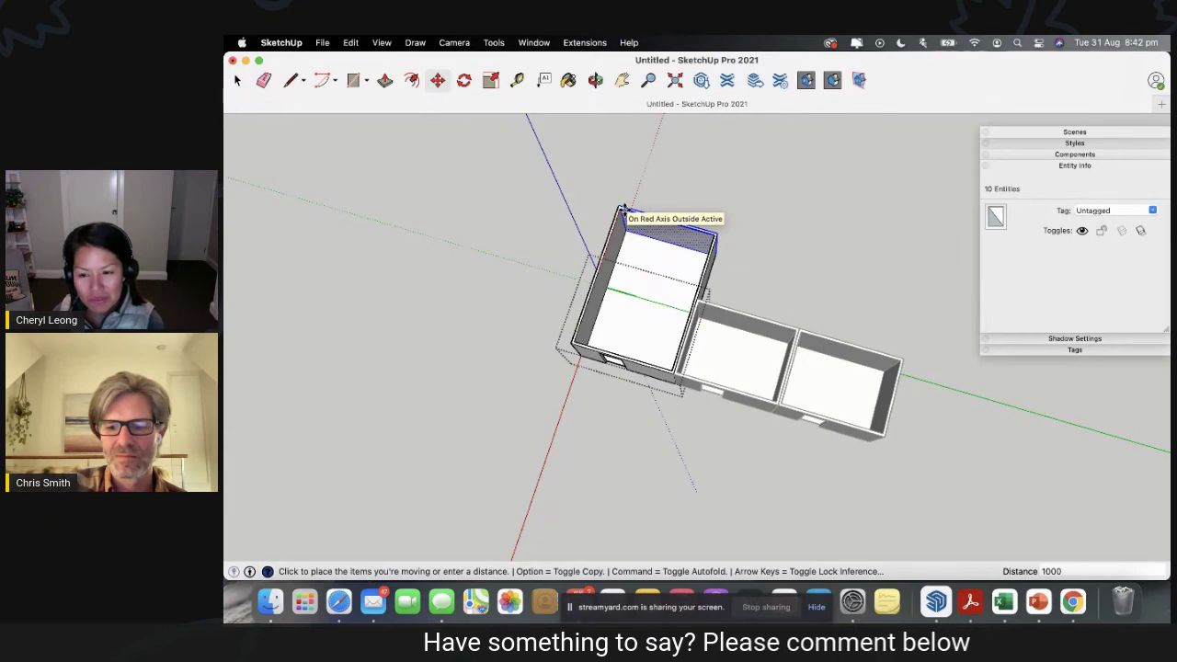
key("Escape")
left_click(237, 81)
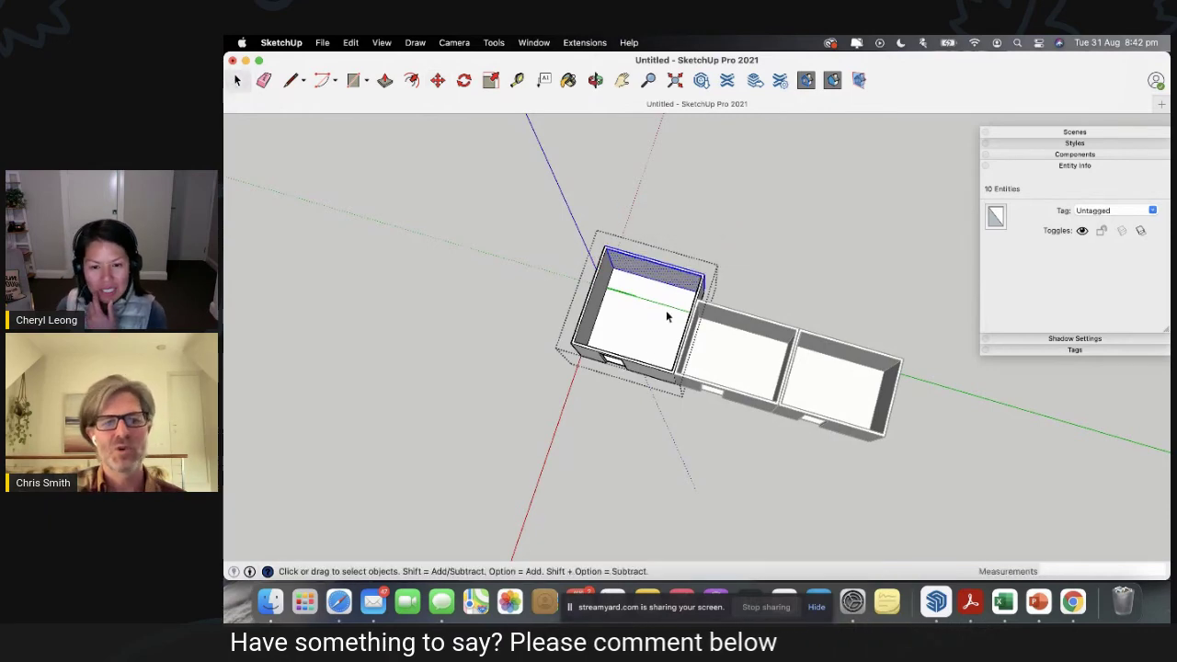
left_click(610, 417)
Select all three rooms and make a copy rotated 180 degrees about a point in front of the doors, forming a facing row.
middle_click_drag(572, 435, 757, 326)
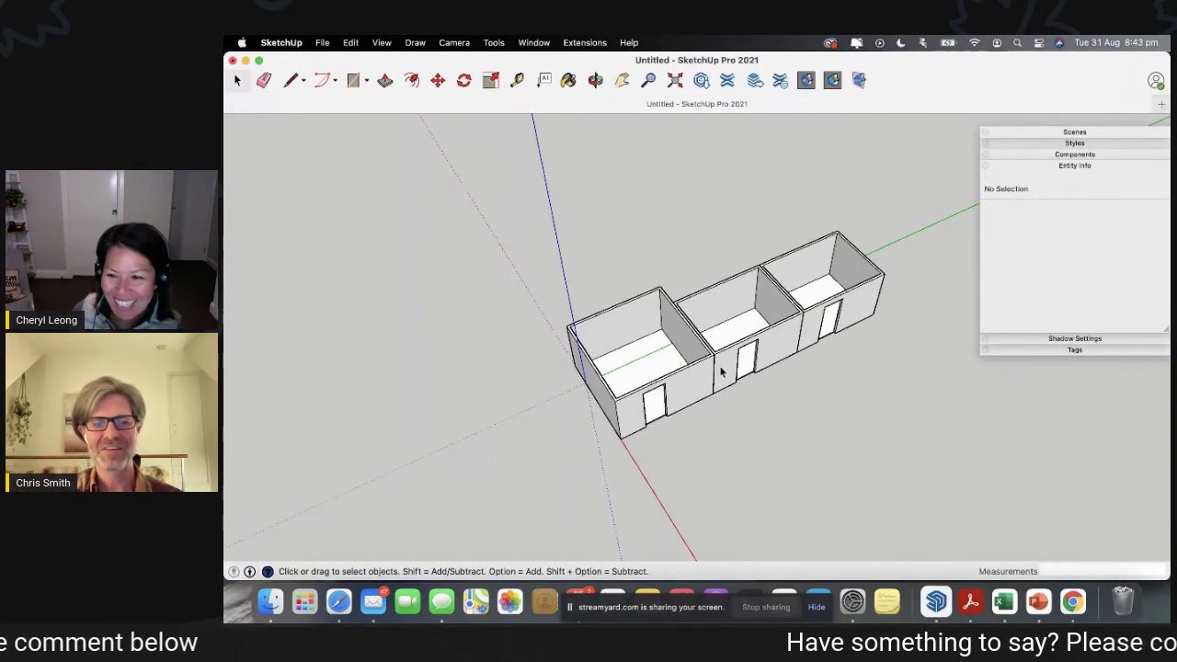
left_click(697, 386)
left_click(783, 346, "shift")
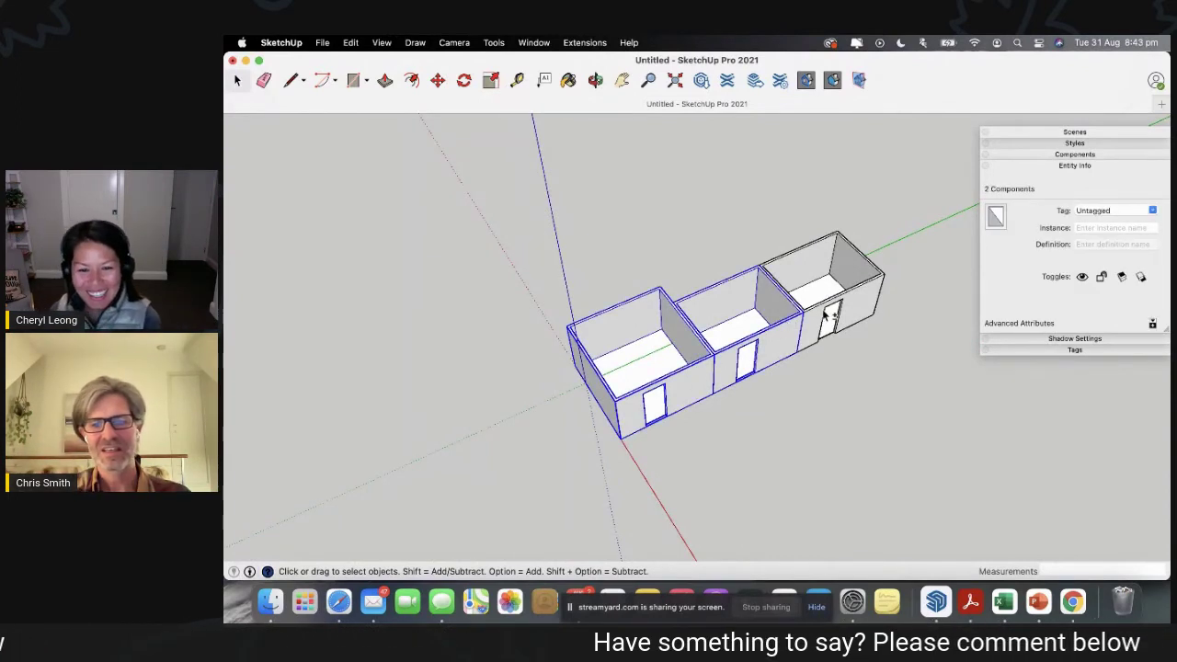
left_click(858, 305, "shift")
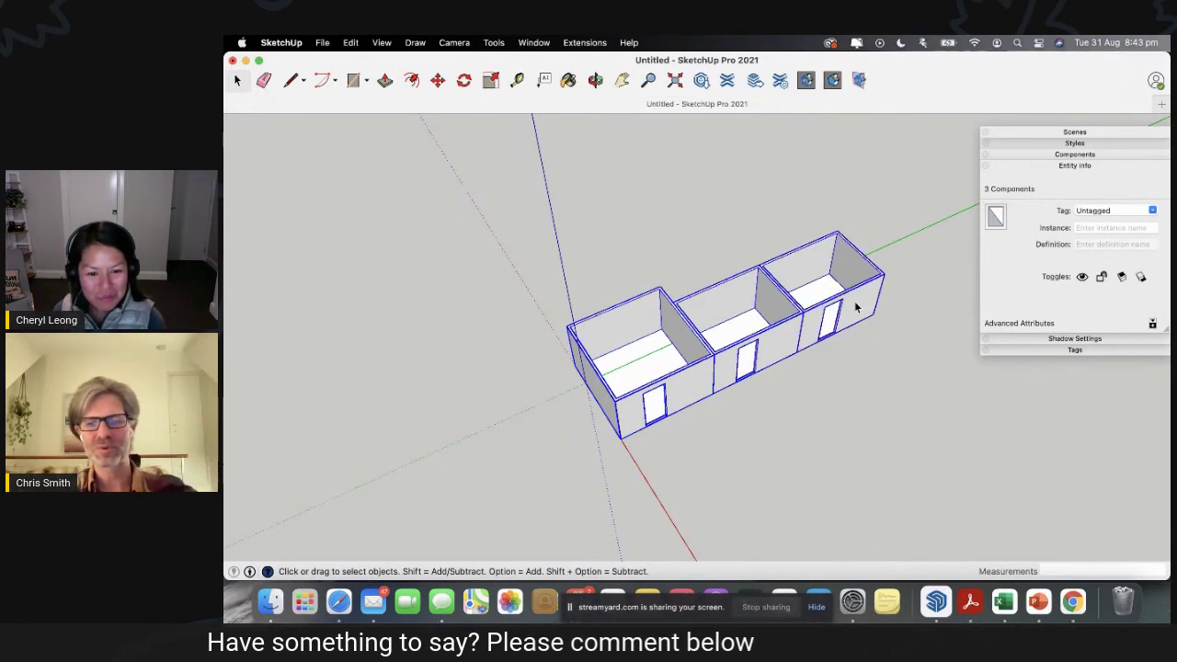
left_click(464, 81)
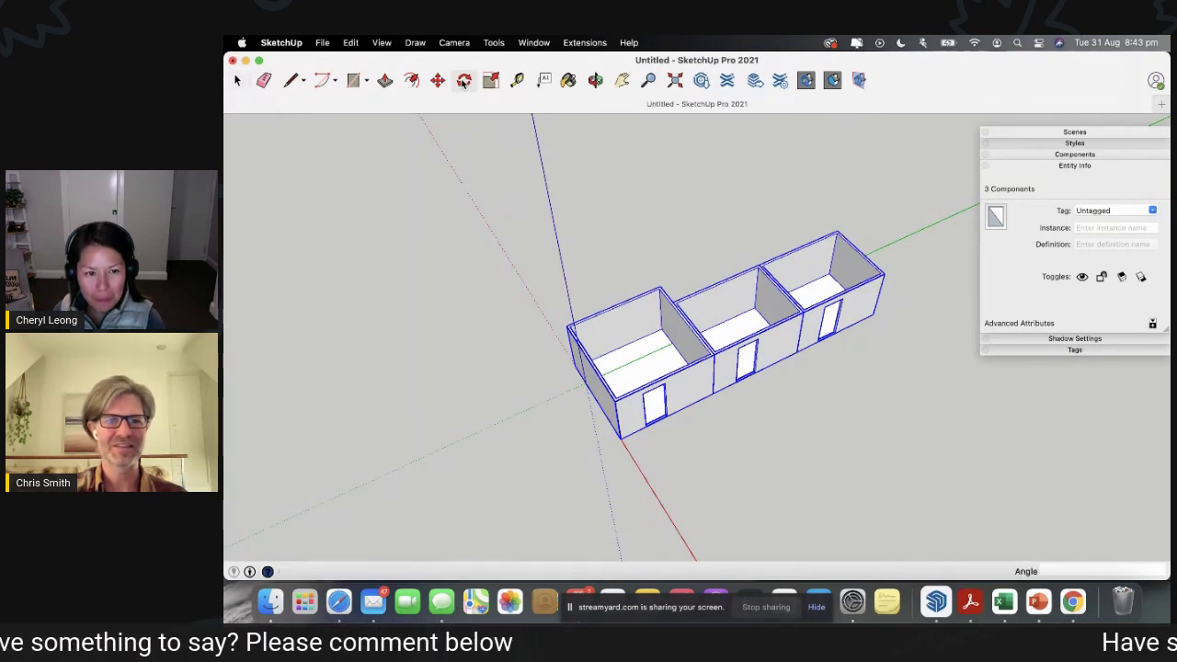
left_click(782, 382)
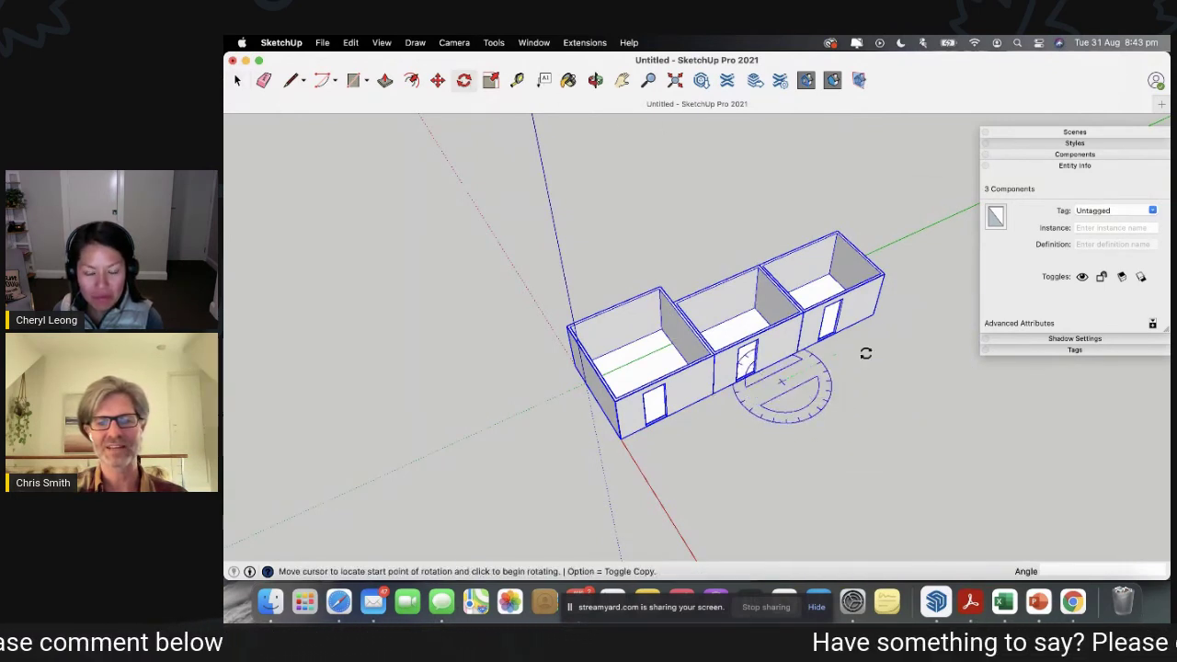
left_click(925, 309)
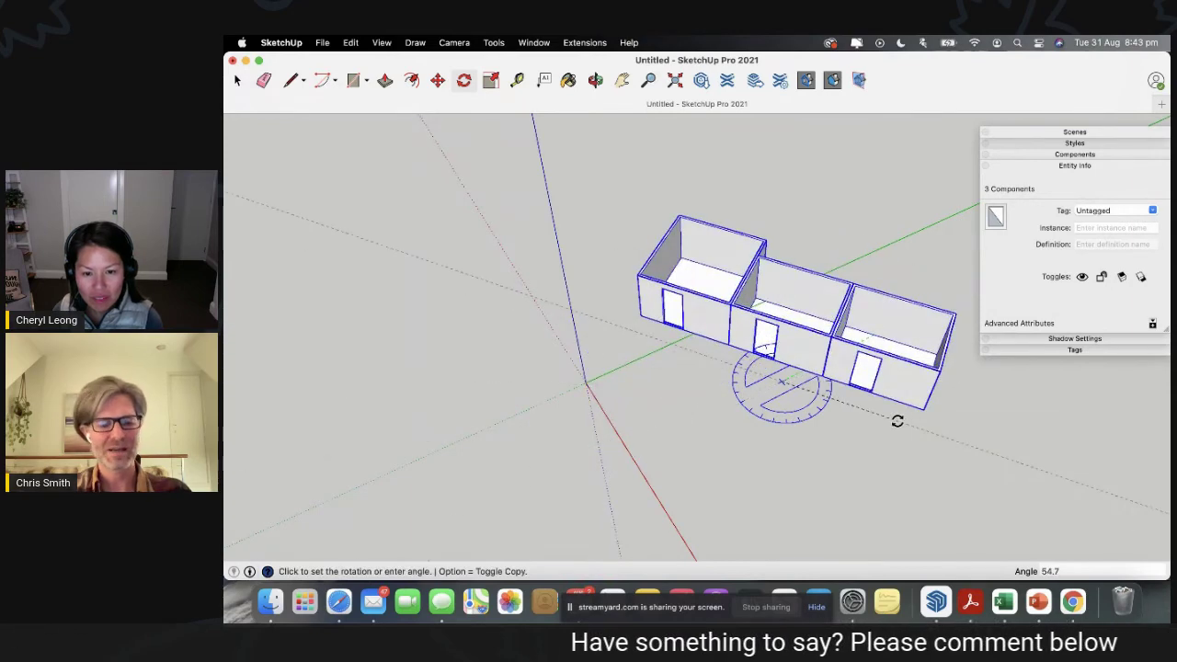
key("alt")
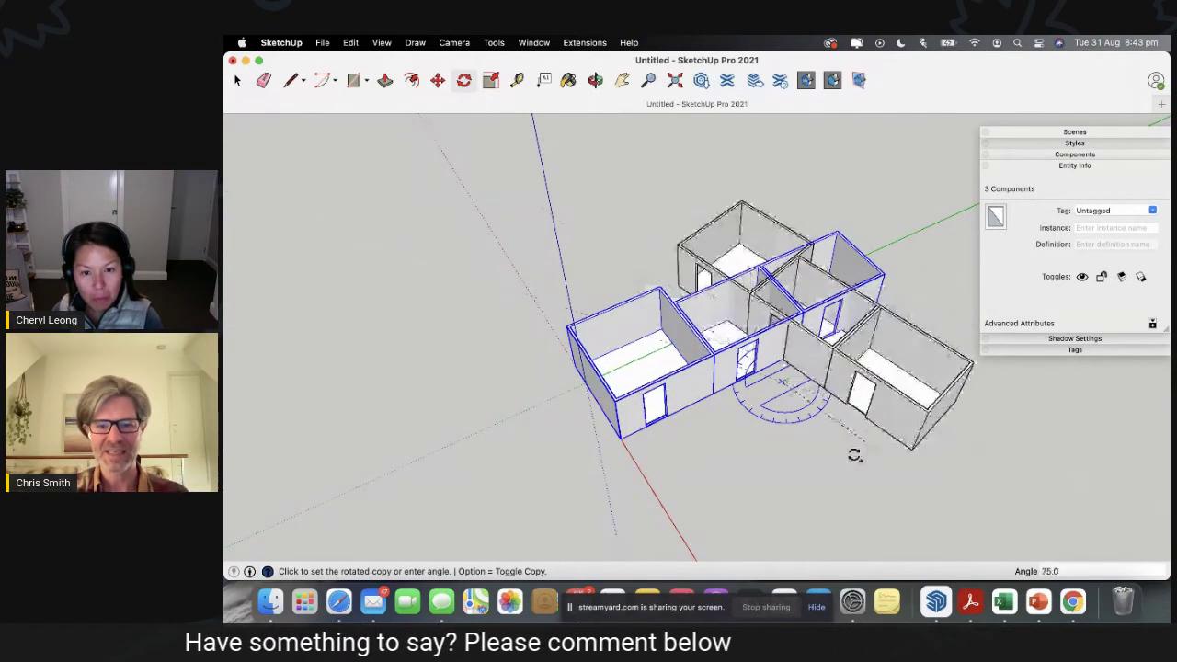
left_click(645, 448)
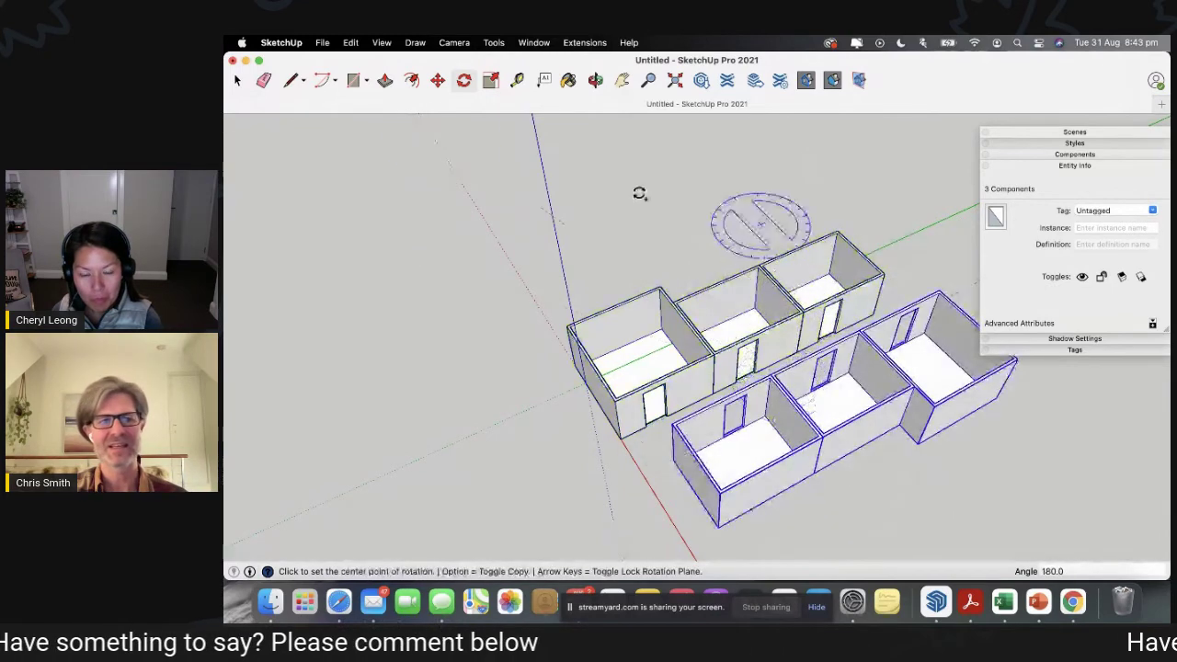
key("space")
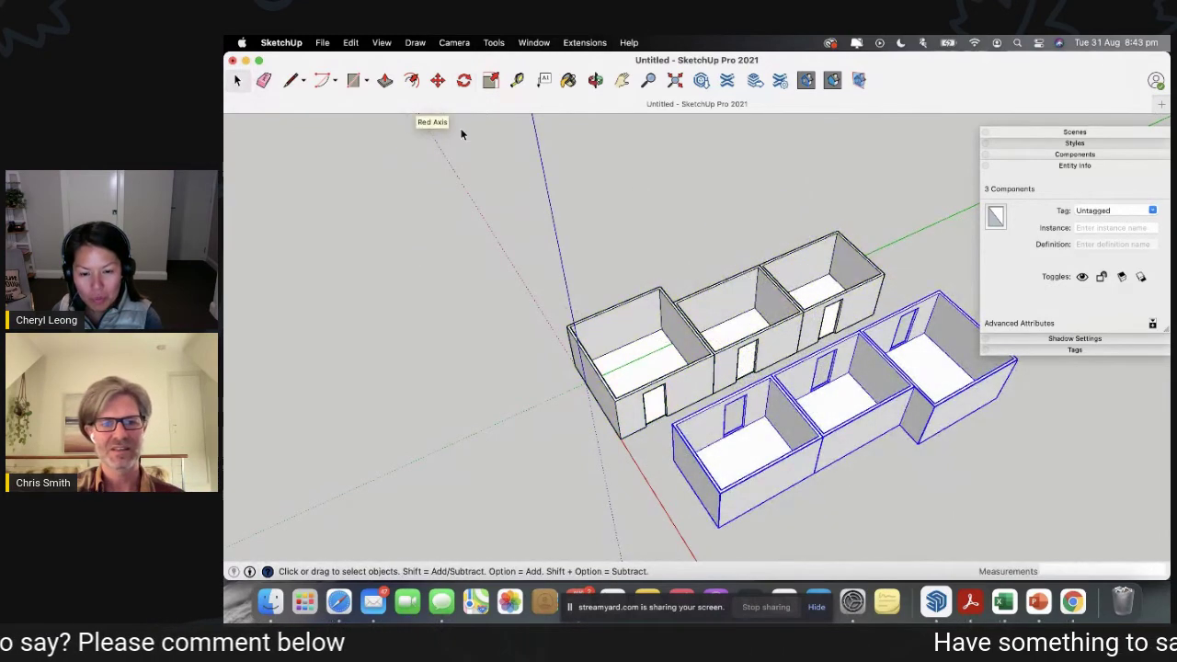
Move the copied row of rooms about 1230 mm along the red axis towards the original row.
left_click(438, 80)
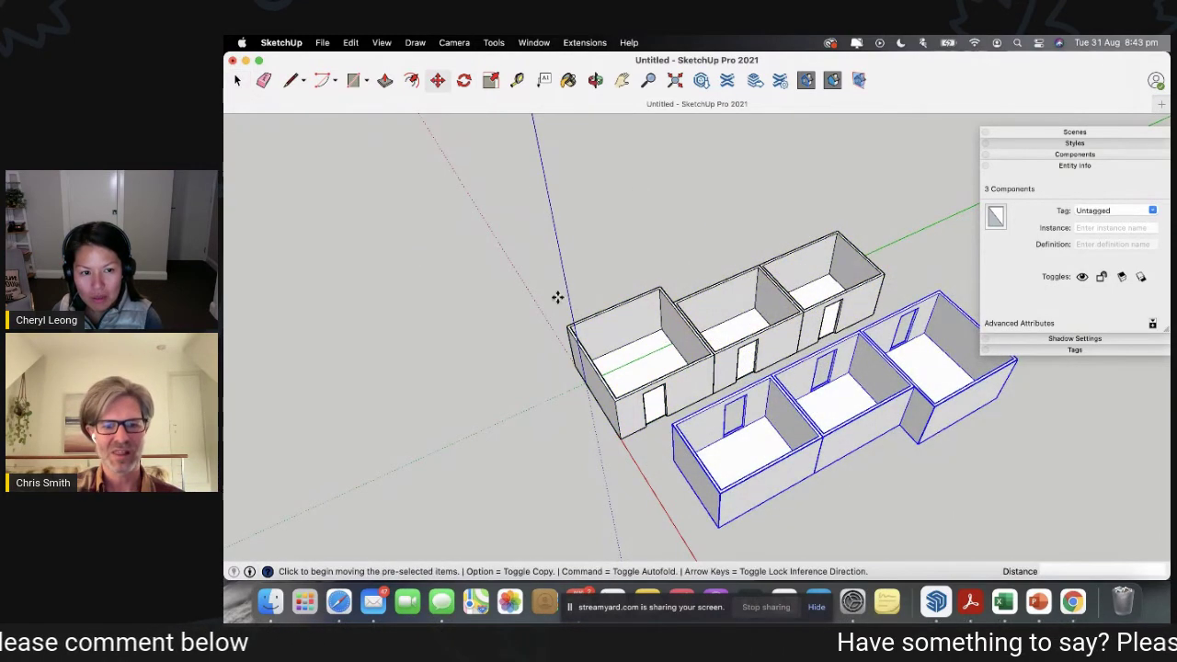
left_click(675, 462)
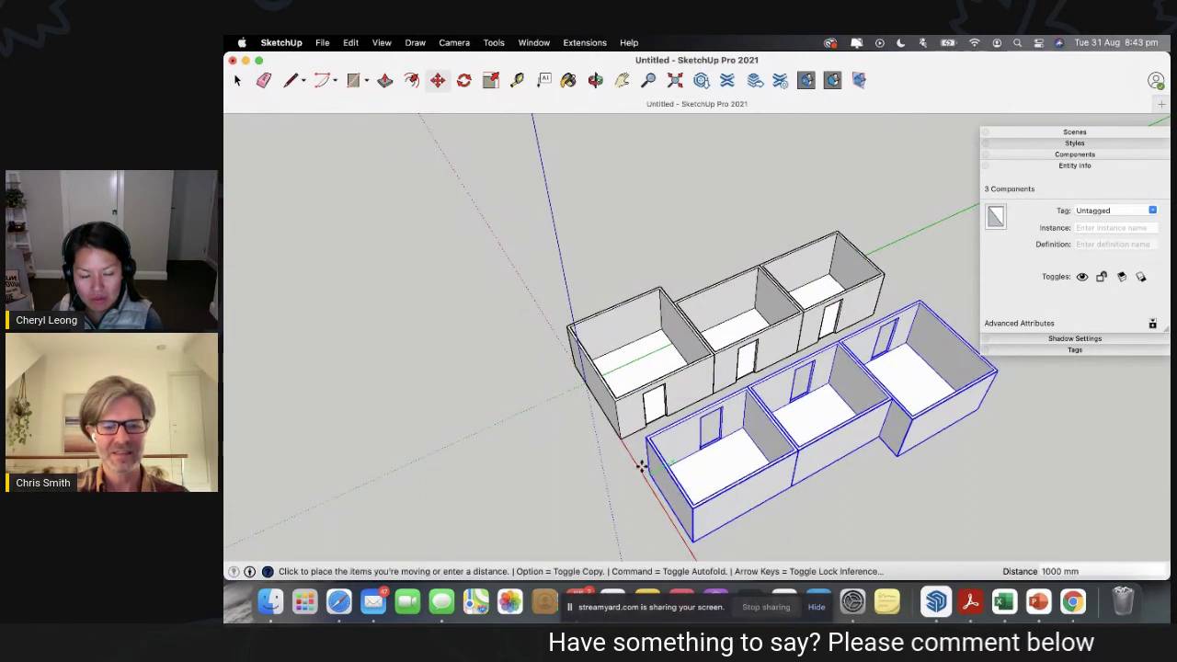
left_click(622, 440)
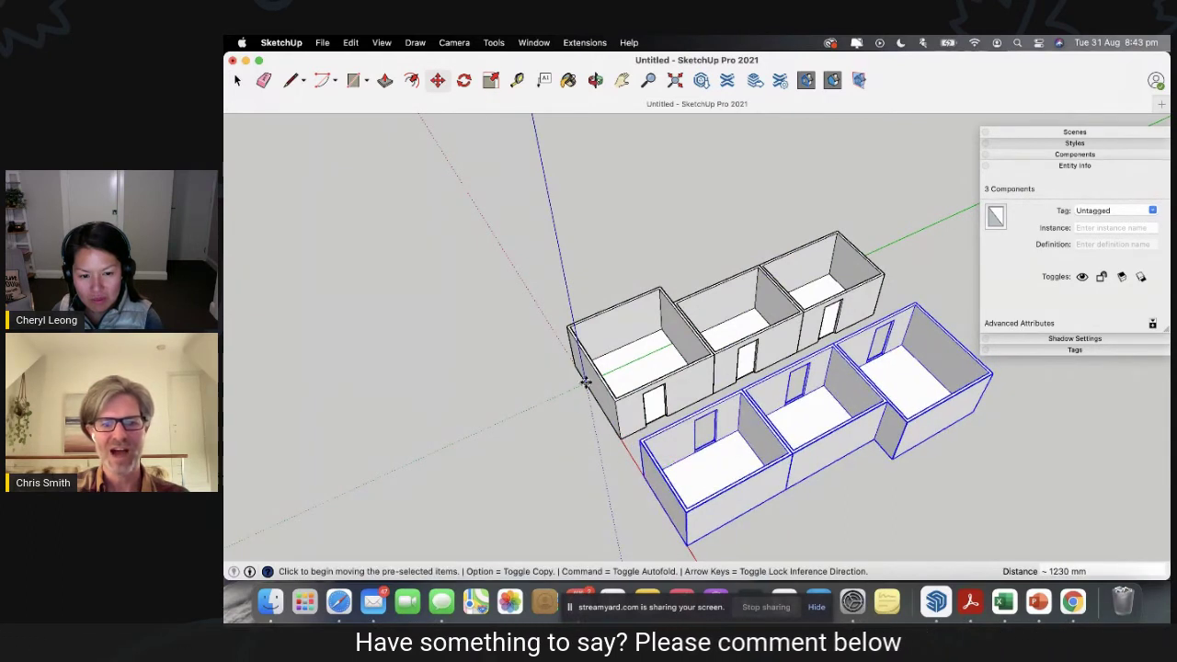
Draw a floor rectangle about 12007 by 1804 mm in the corridor between the two rows of rooms.
key("o")
left_click_drag(539, 463, 849, 463)
key("space")
key("r")
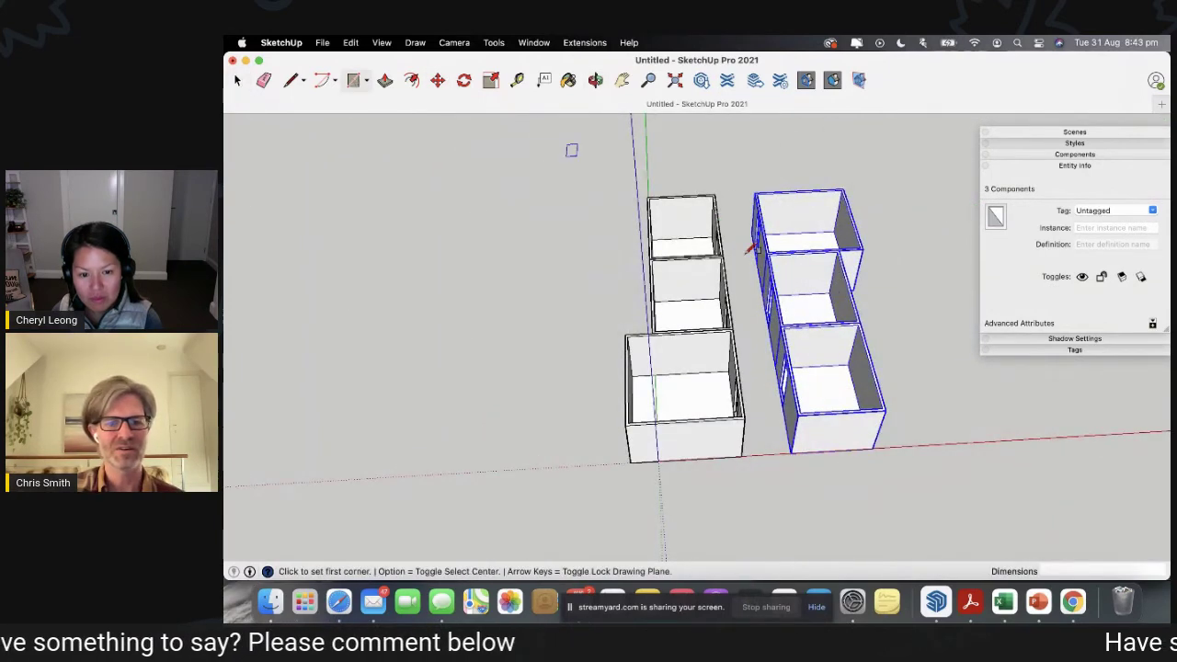
left_click(741, 455)
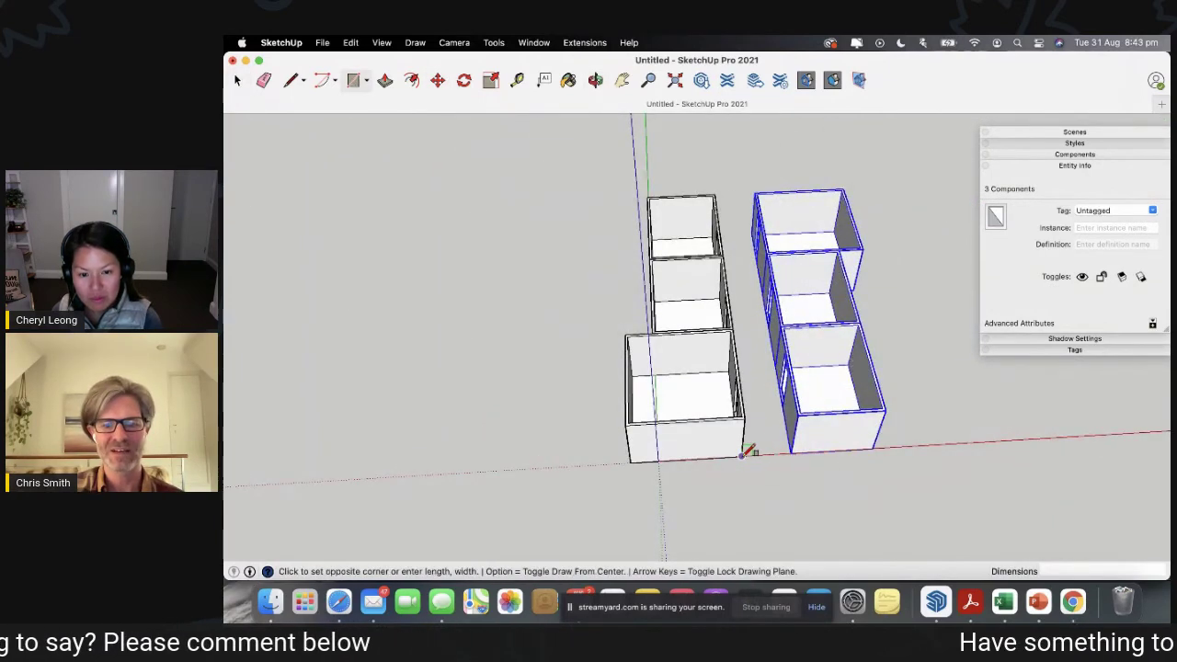
left_click(754, 232)
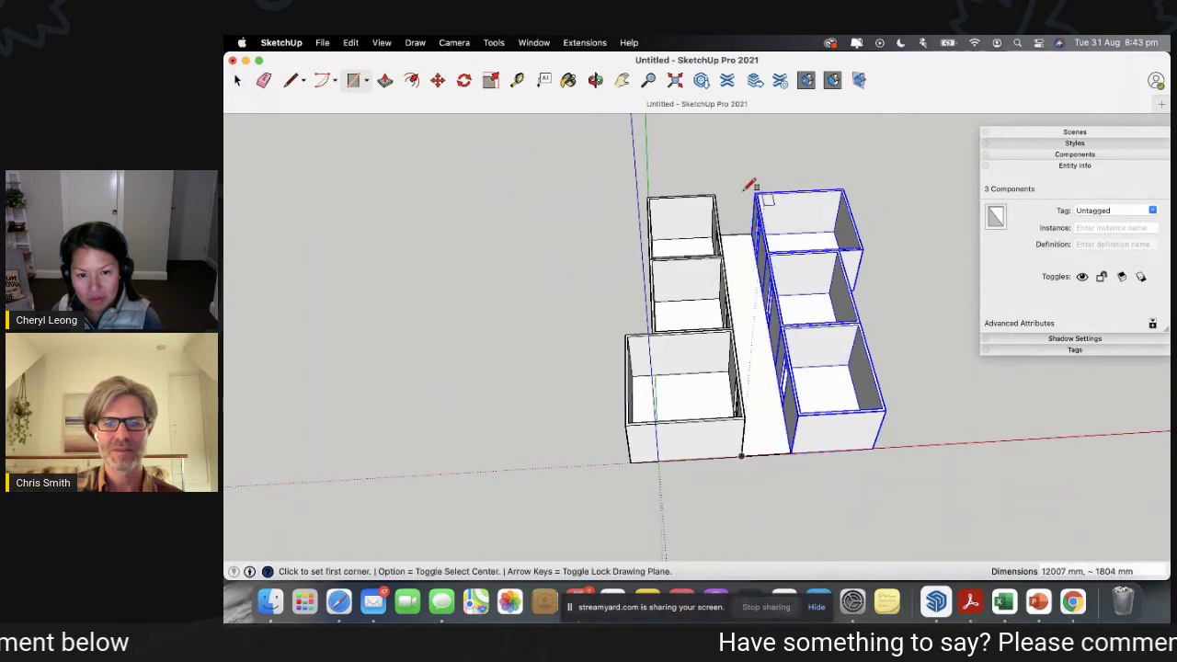
left_click(237, 81)
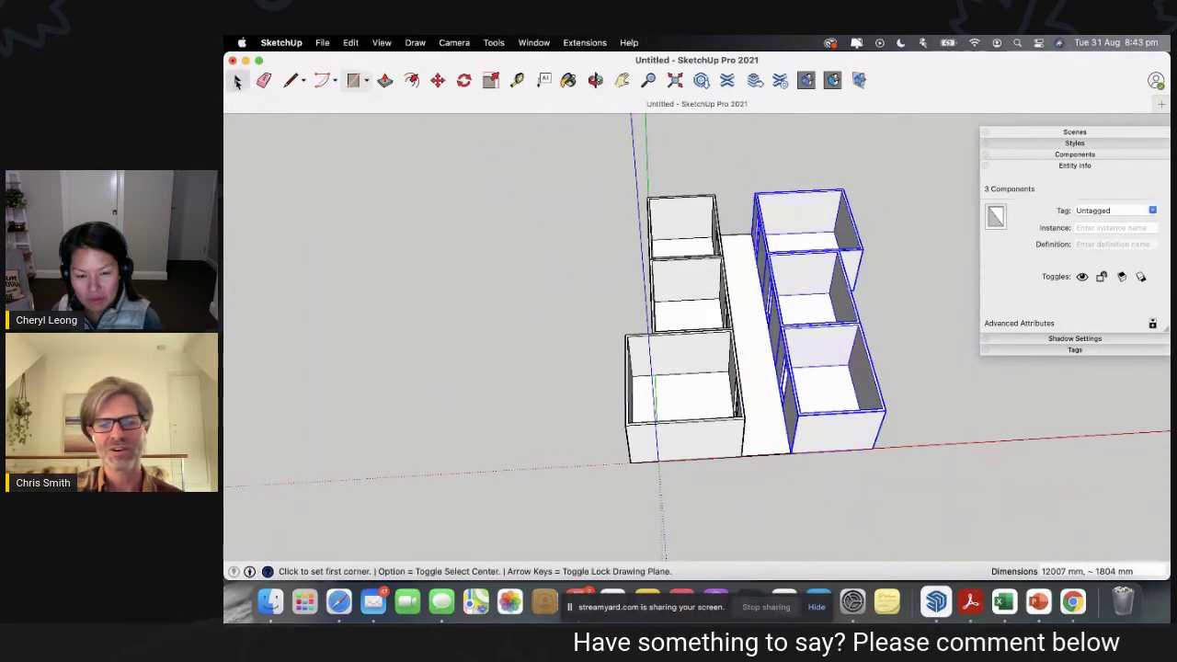
Draw a floor rectangle about 12007 by 9804 mm beneath both rows, from the first room's outer corner to the copied row's far corner.
left_click(355, 81)
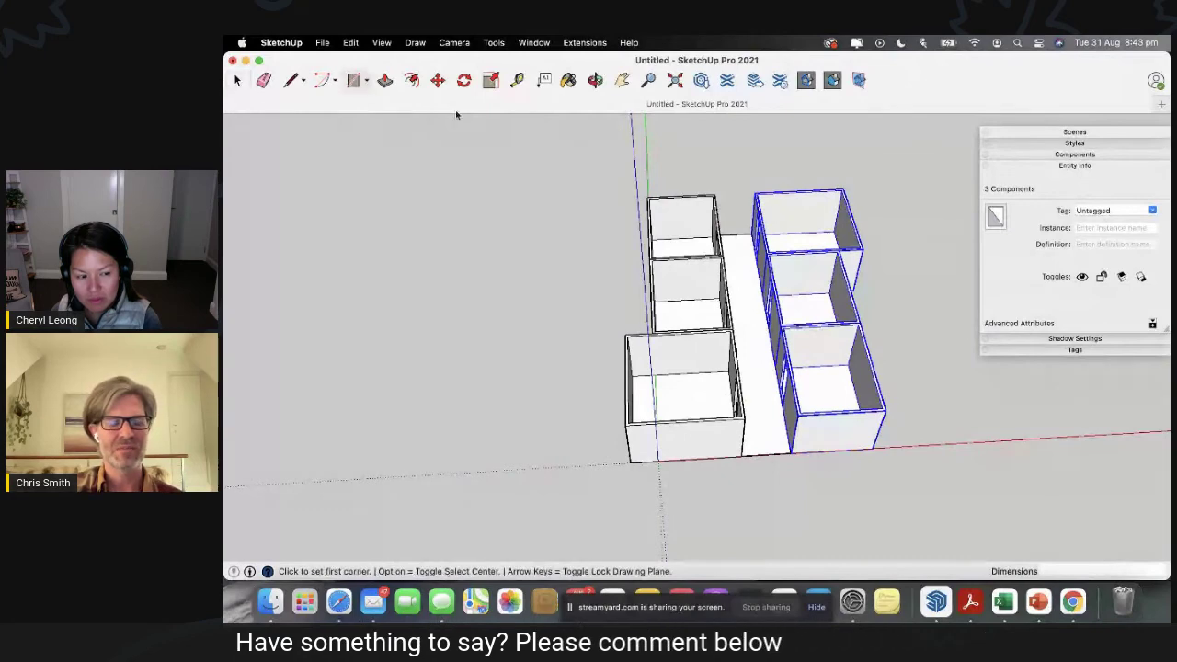
left_click(632, 458)
mouse_move(906, 360)
middle_mouse_down()
mouse_move(831, 341)
mouse_move(699, 343)
middle_mouse_up()
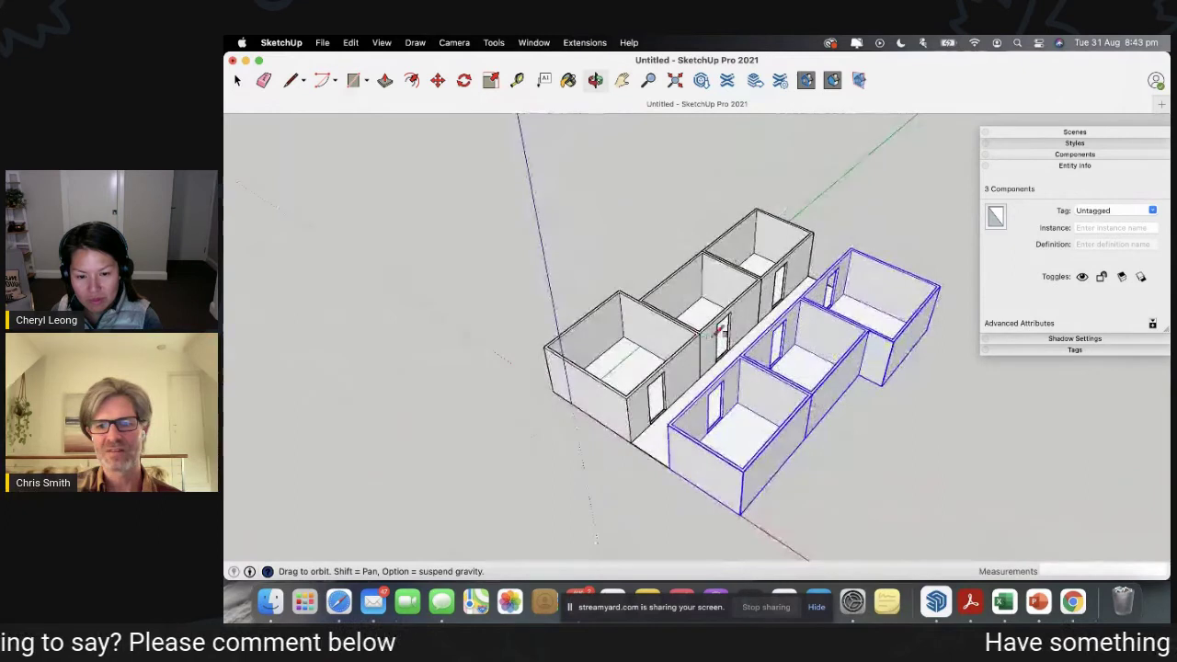
left_click(929, 328)
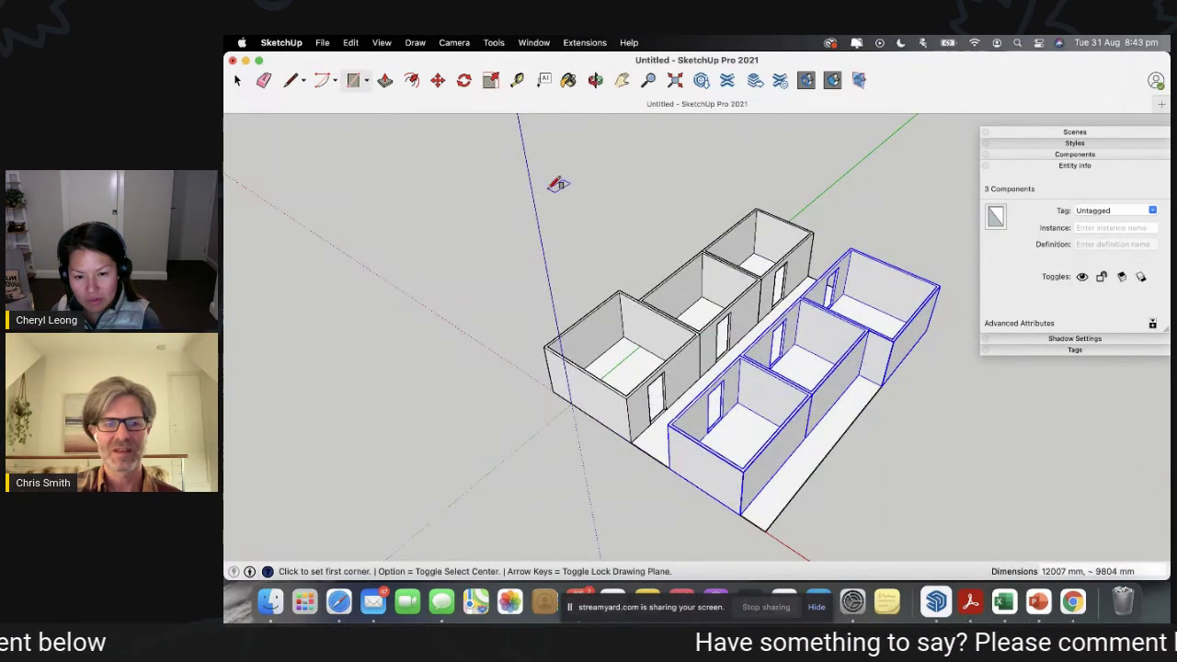
left_click(238, 81)
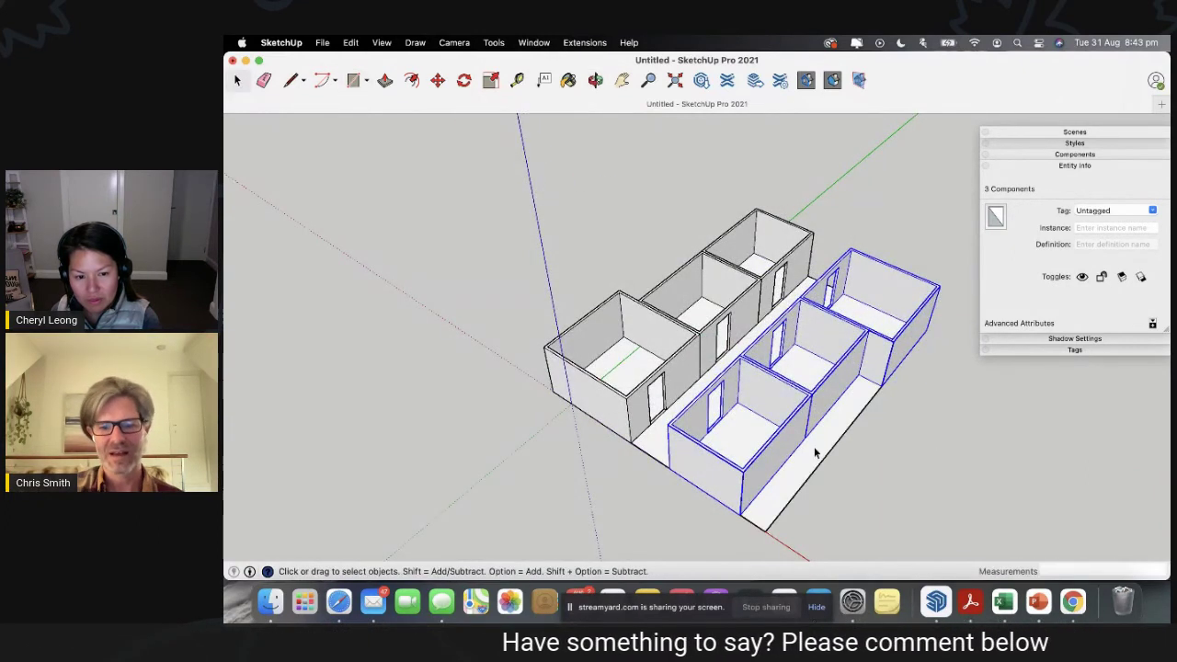
Select the exposed floor area behind the copied row with its edges and offset its outline 210 mm outward.
double_click(815, 454)
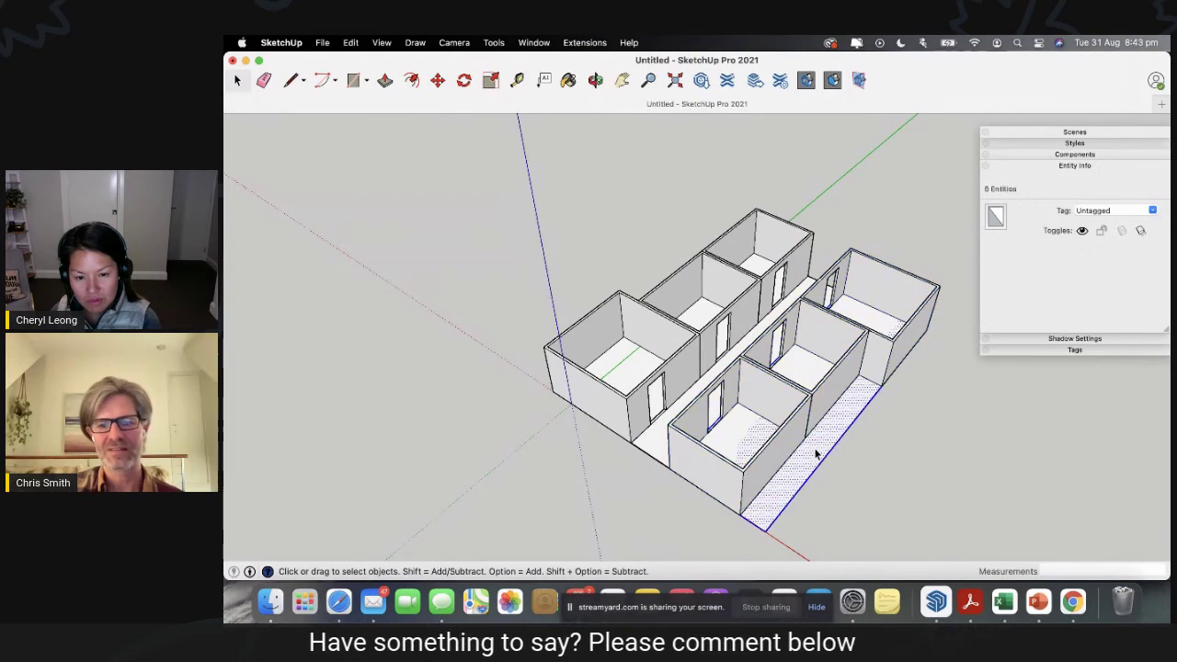
middle_click_drag(815, 453, 699, 386)
left_click(411, 81)
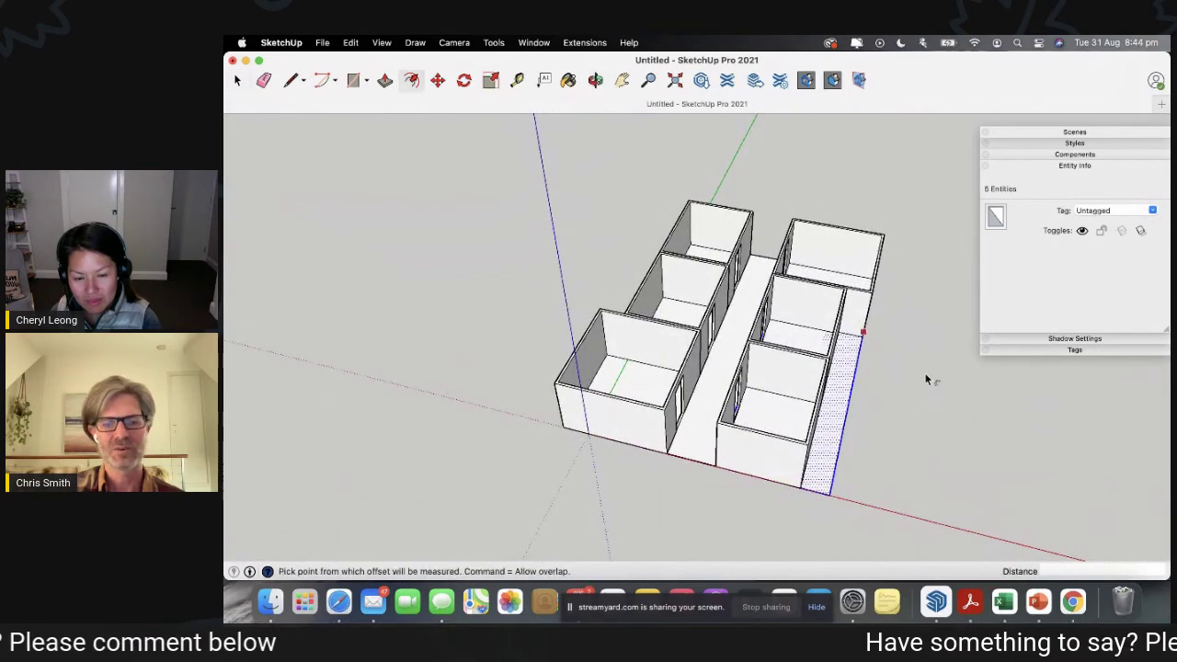
left_click(839, 449)
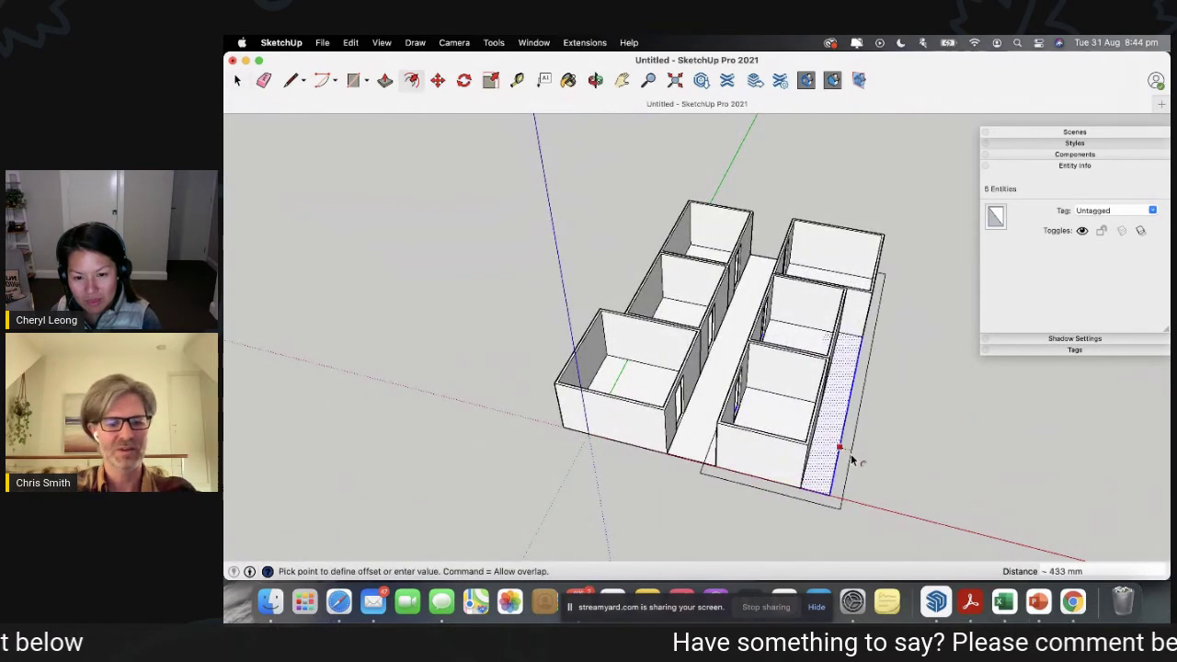
type("210")
key("Return")
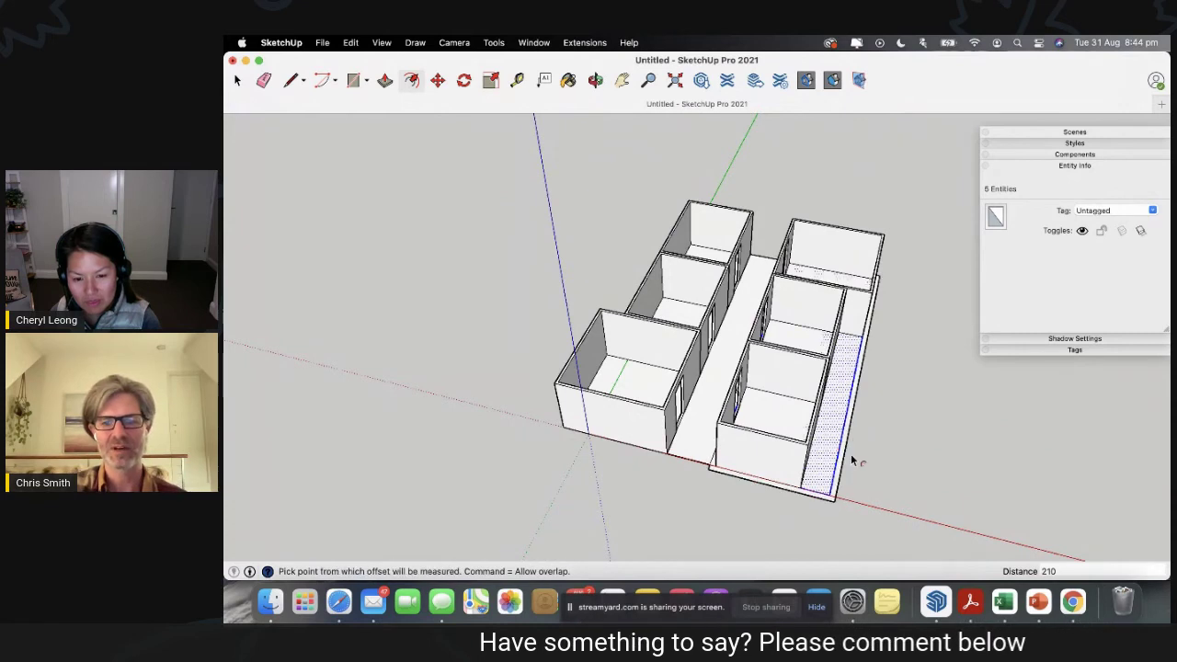
Push/pull the offset strip around the copied row up 2400 mm to the rooms' wall height.
left_click(385, 80)
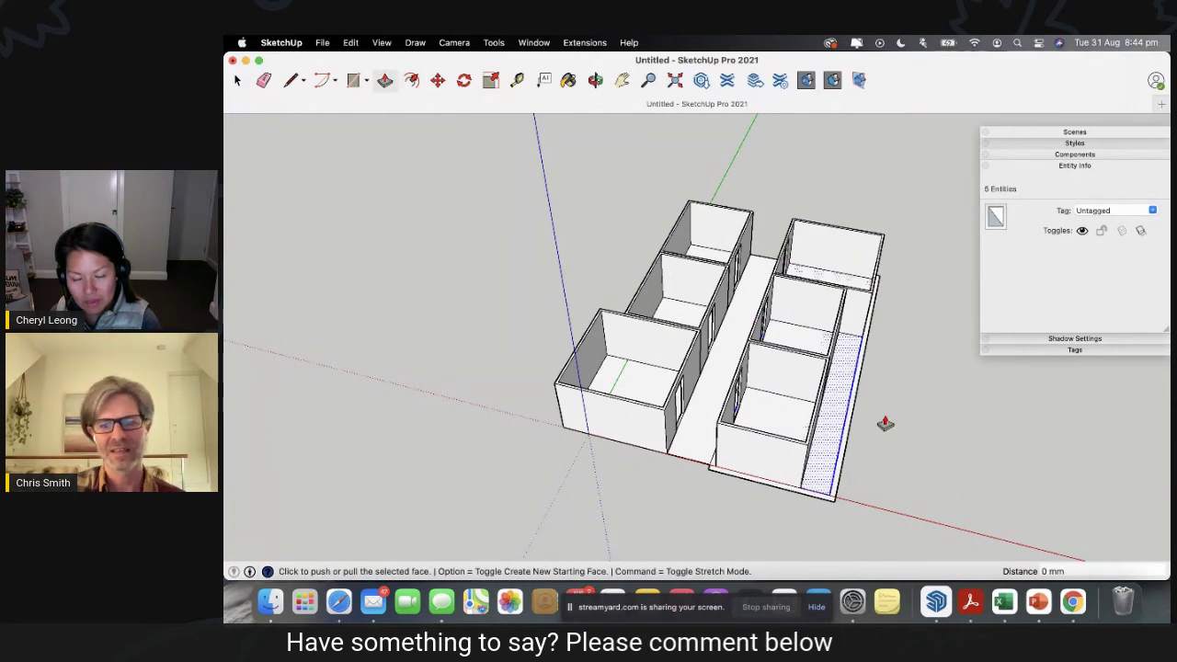
scroll(842, 505, "up", 3)
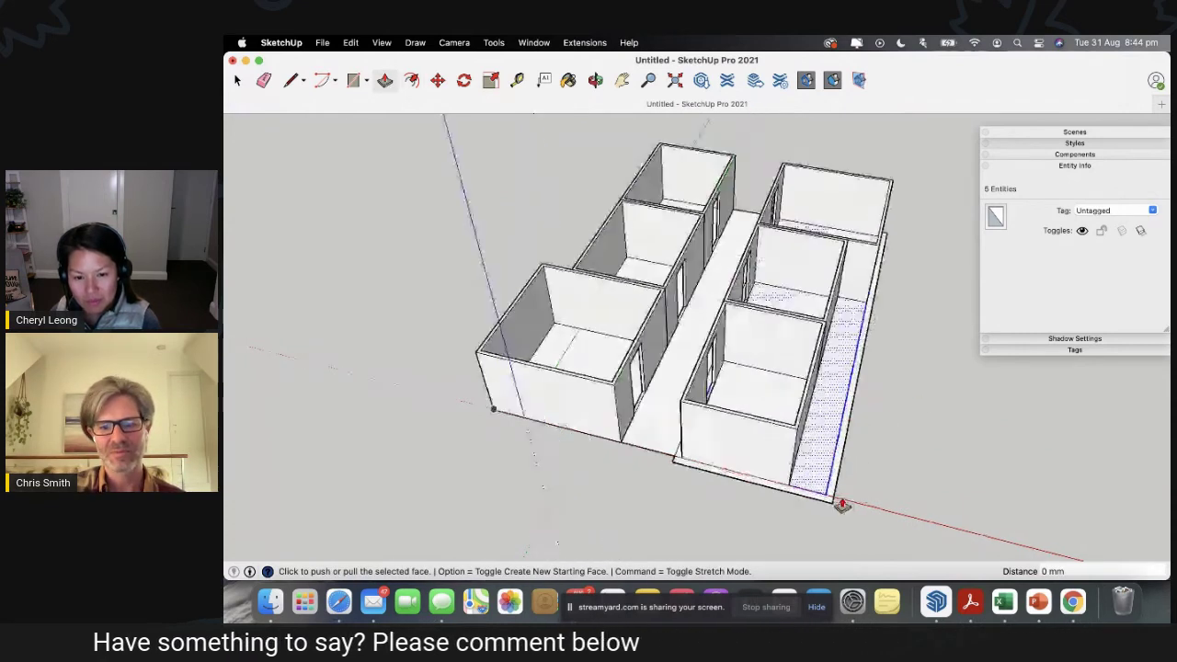
scroll(841, 505, "up", 2)
left_click(822, 489)
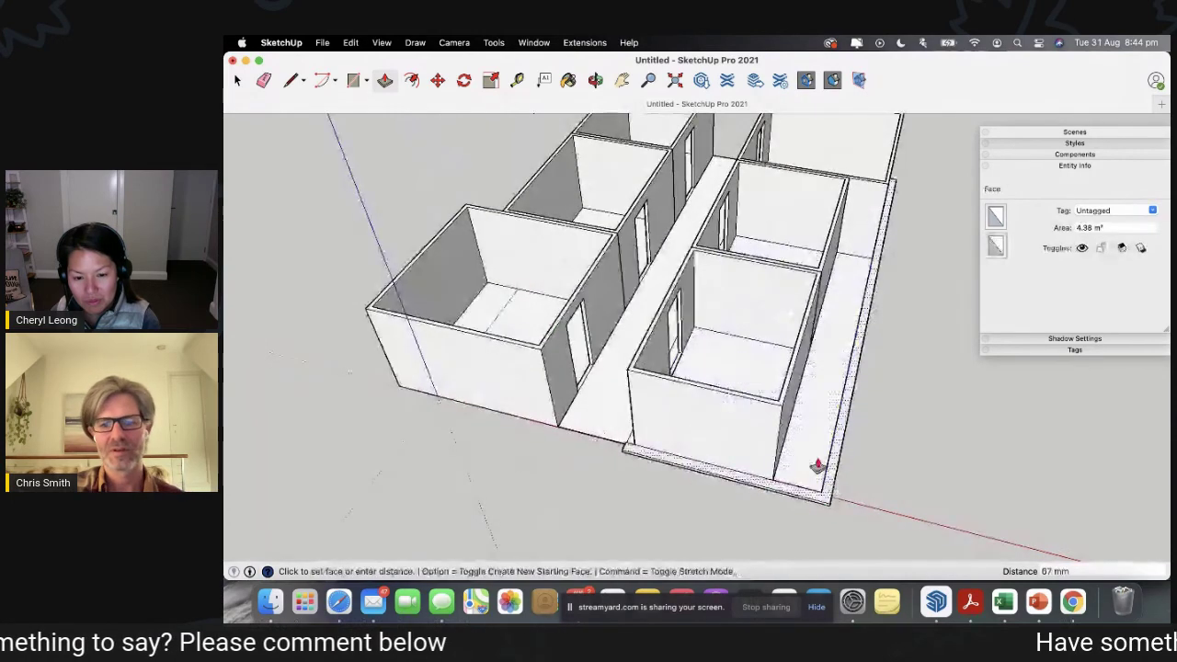
left_click(780, 413)
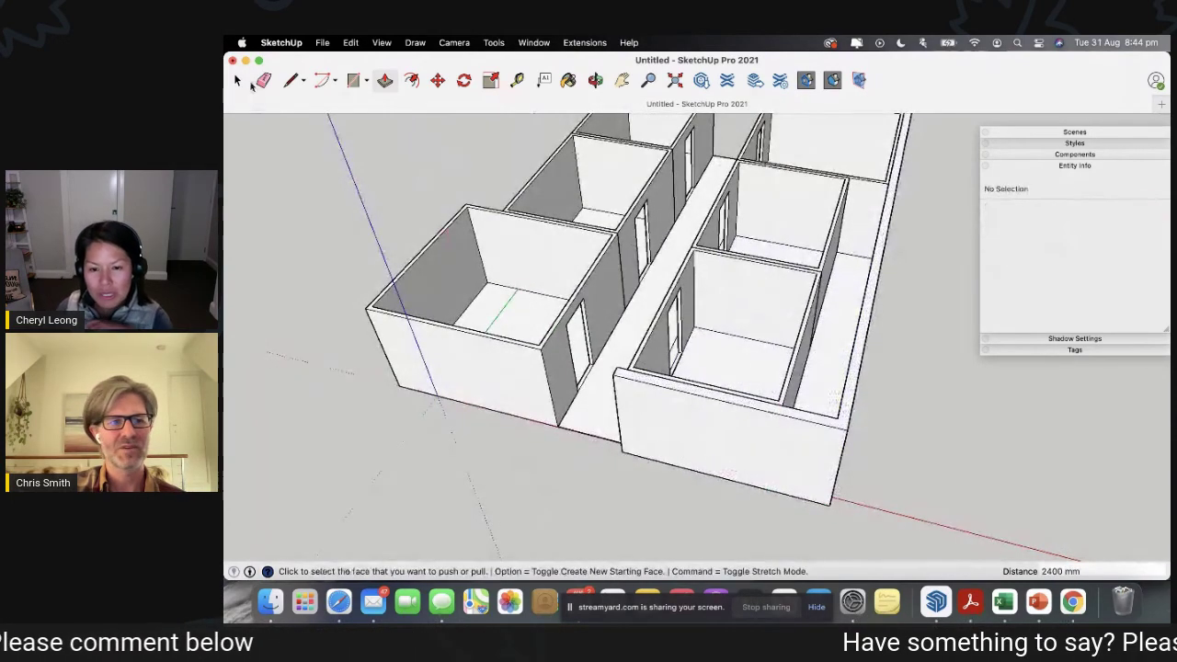
left_click(237, 81)
scroll(622, 439, "down", 5)
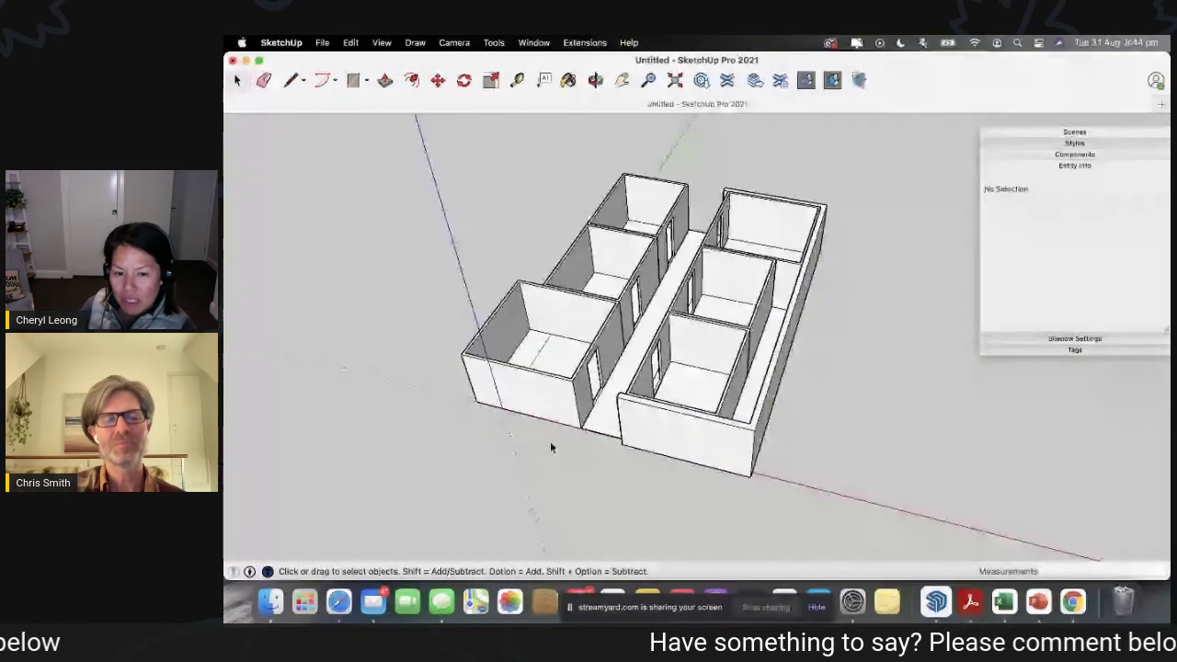
Draw a long, thin rectangle on the ground, starting on the red axis well away from the rooms.
middle_click_drag(550, 441, 780, 415)
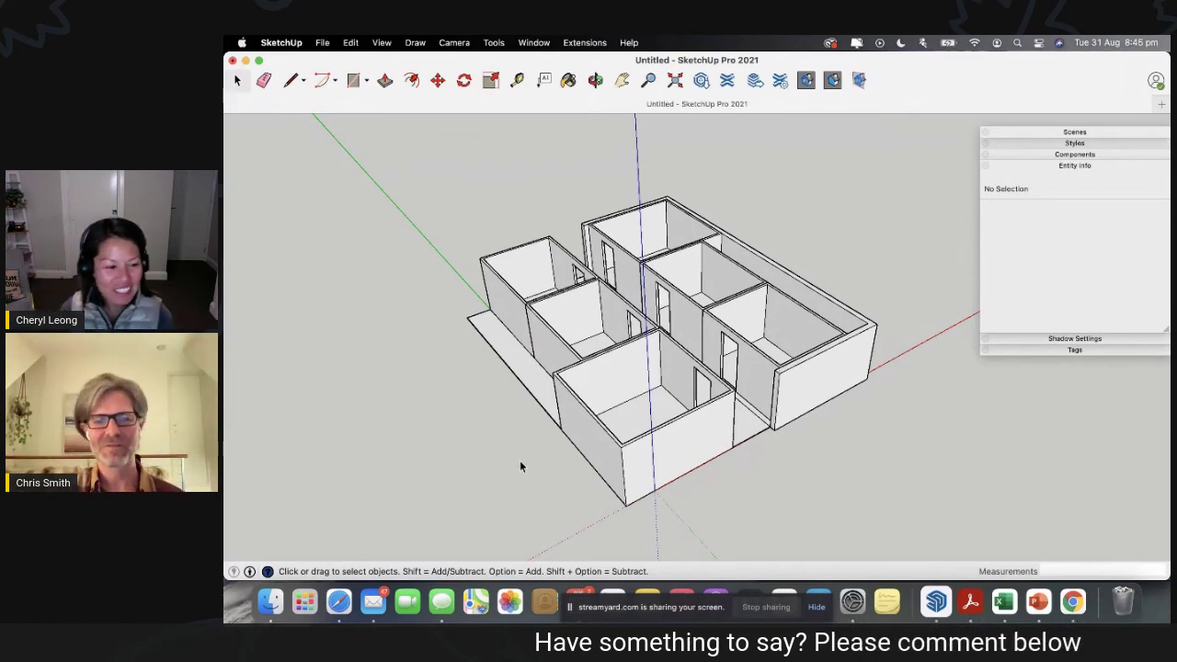
scroll(520, 459, "down", 2)
middle_click_drag(738, 416, 529, 412)
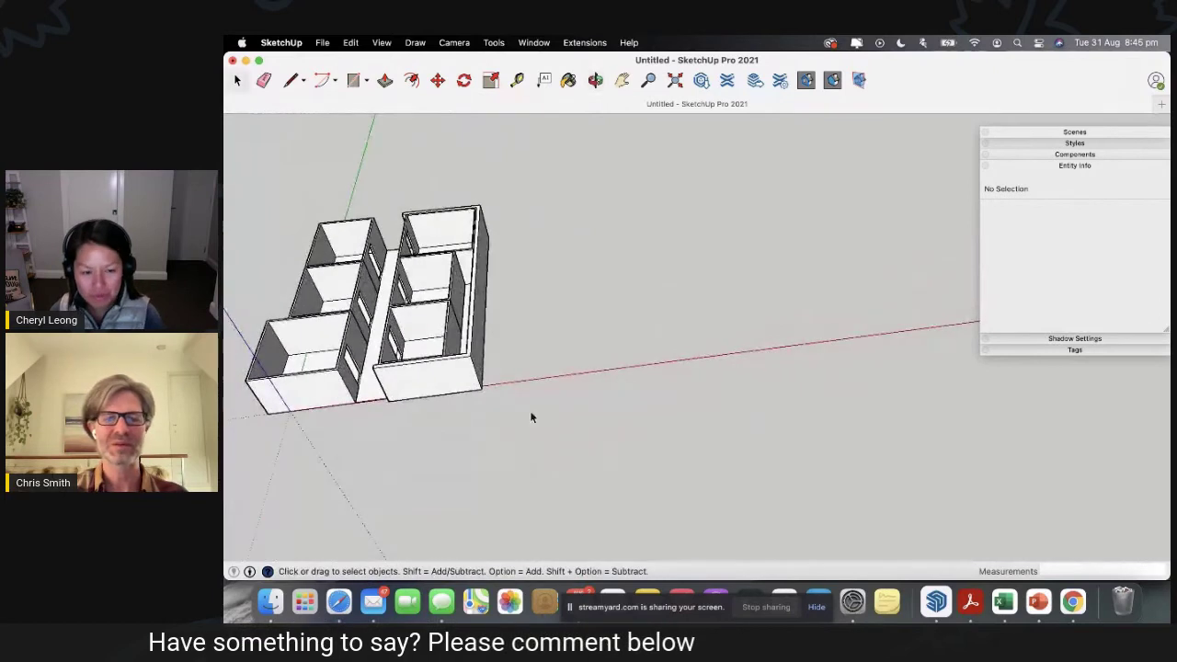
left_click(352, 80)
left_click(691, 356)
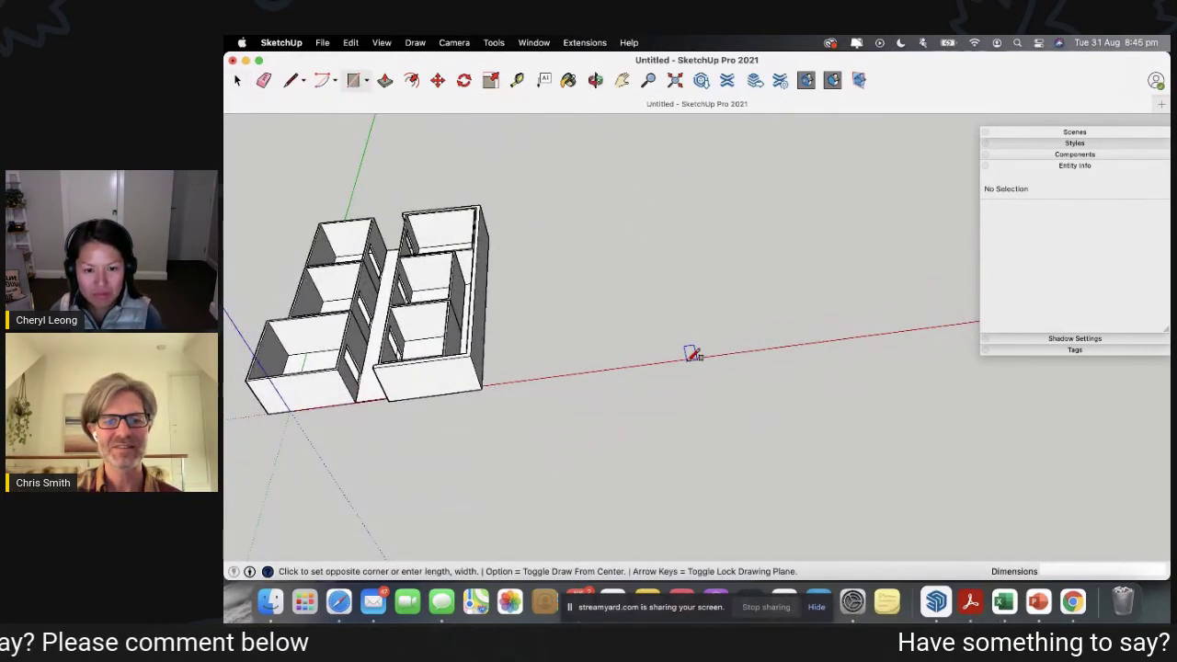
left_click(664, 209)
Pull the thin rectangle up about 3735 mm to form a freestanding wall.
left_click(386, 80)
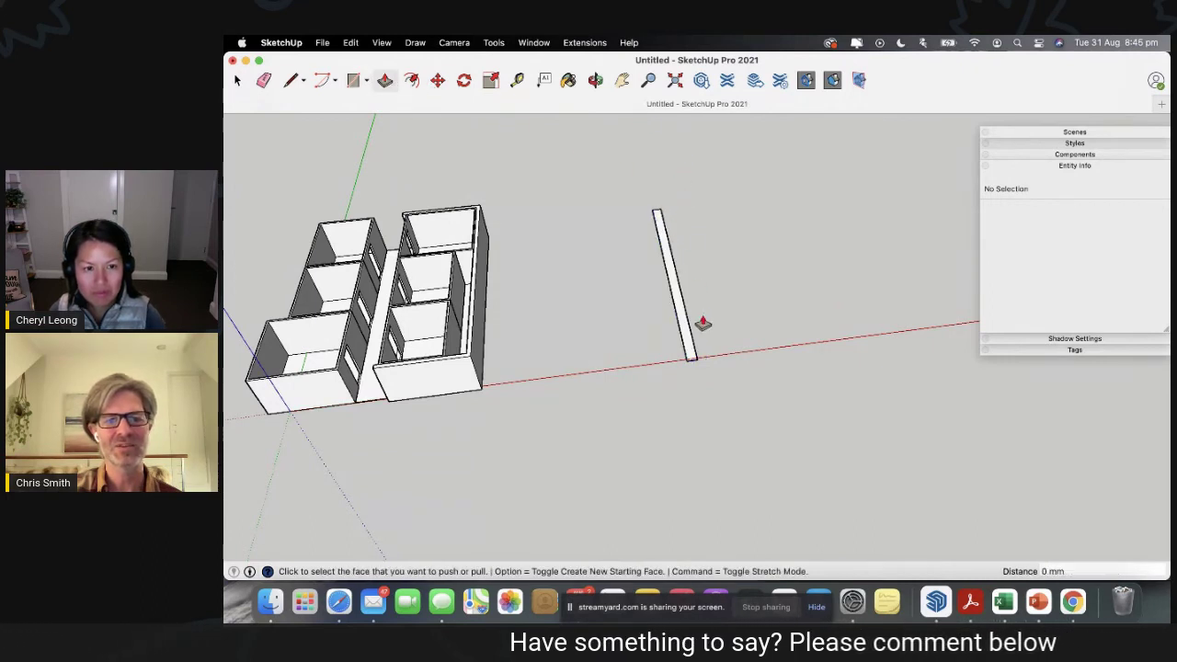
left_click(688, 350)
left_click(702, 286)
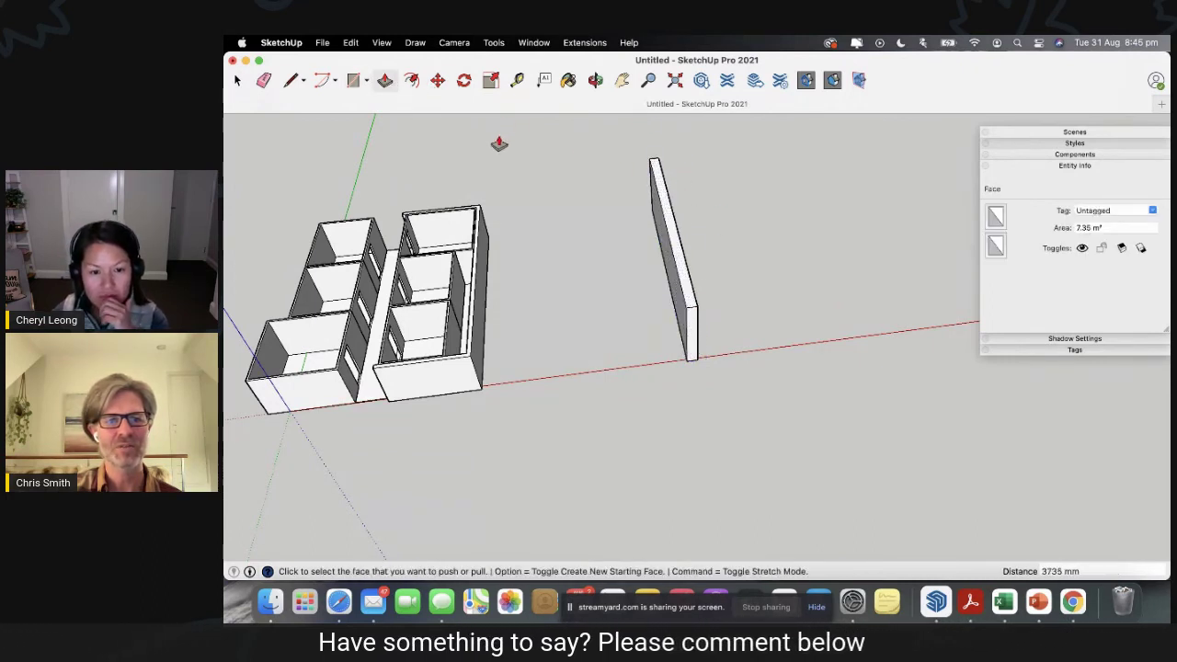
left_click(237, 81)
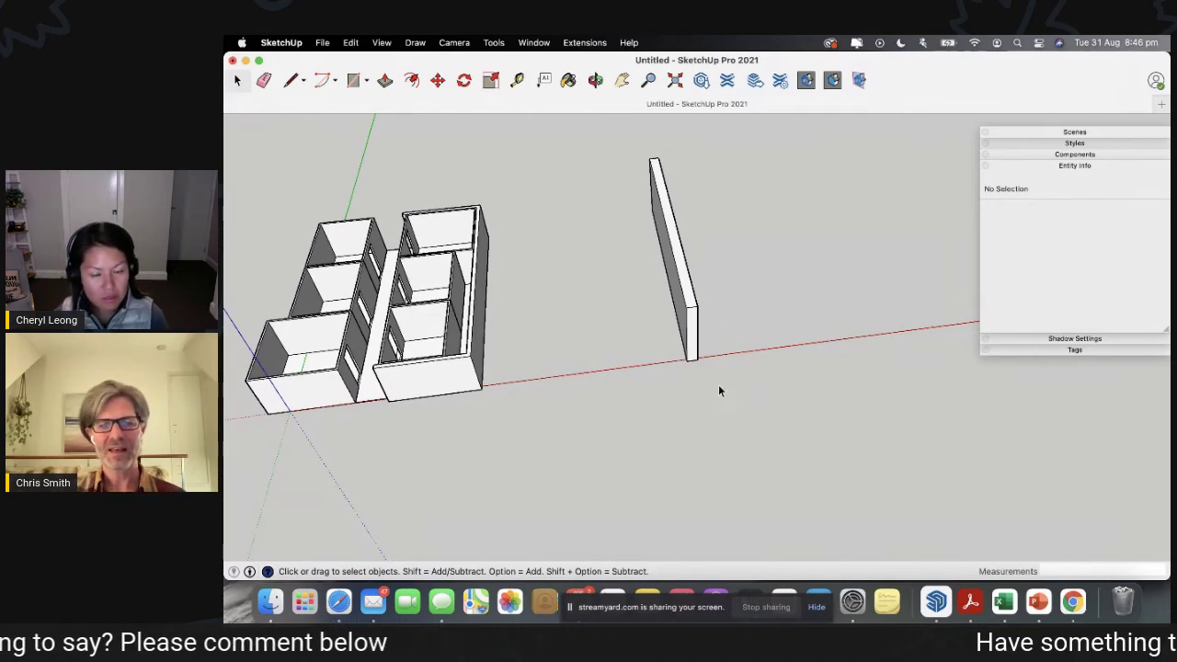
middle_click_drag(750, 402, 534, 376)
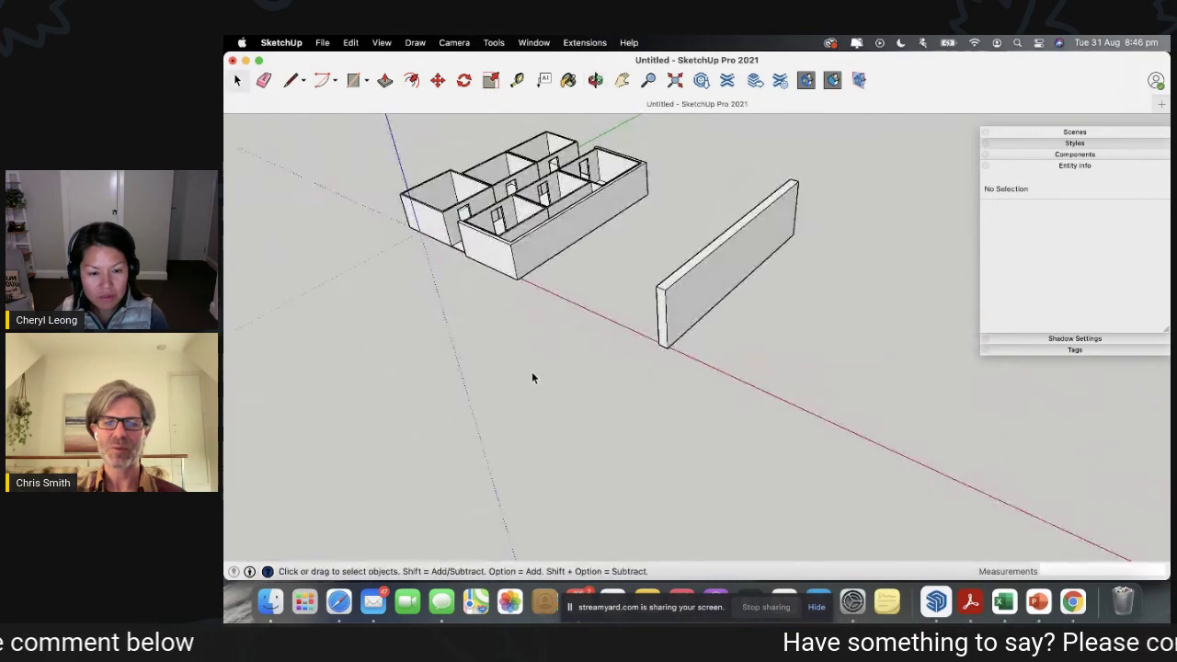
scroll(497, 375, "down", 3)
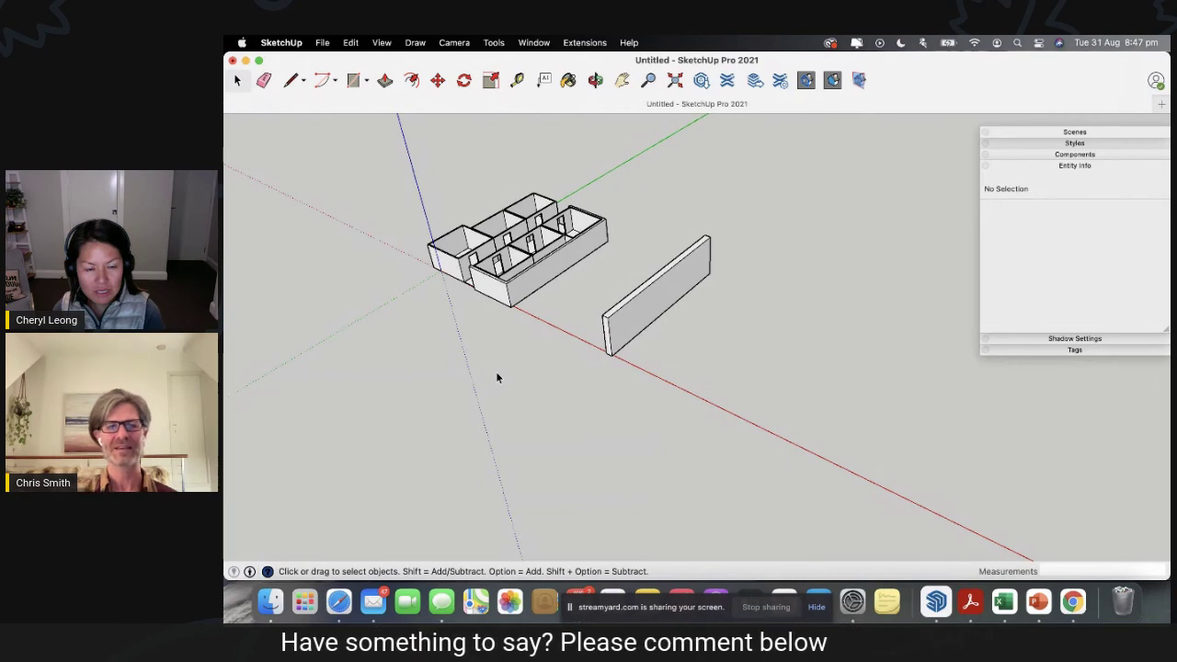
middle_click_drag(720, 399, 234, 393)
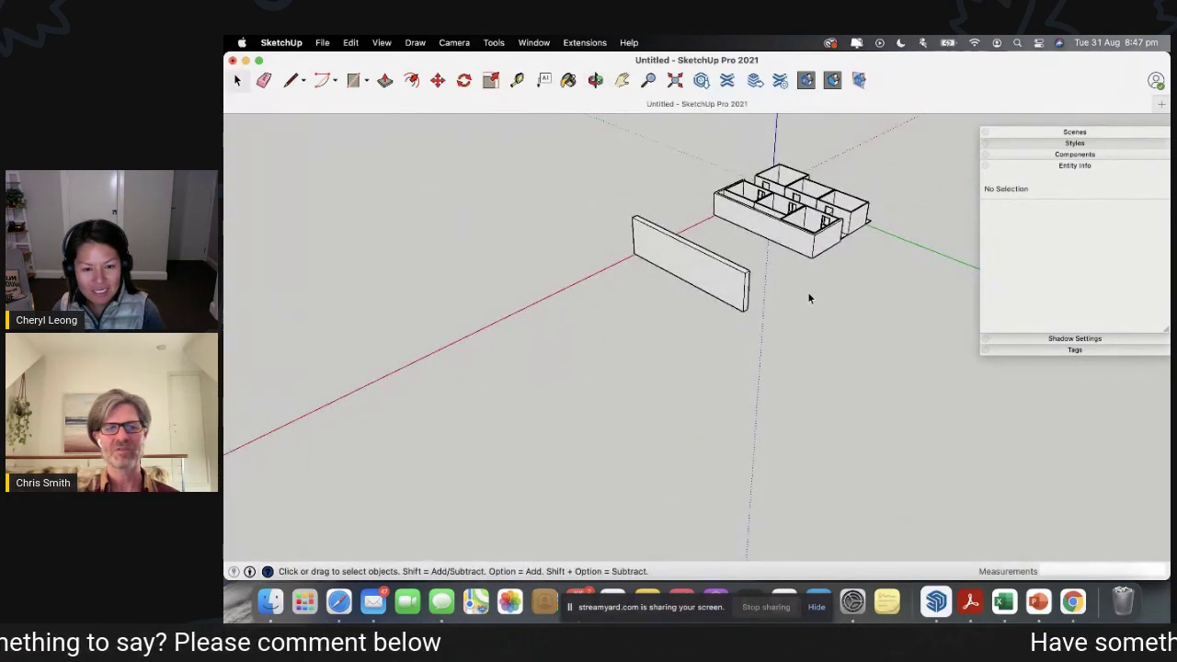
scroll(552, 331, "down", 3)
Draw a vertical rectangle about 2400 by 1594 mm closing the front end of the corridor between the two rows.
middle_click_drag(481, 323, 816, 326)
middle_click_drag(546, 354, 610, 337)
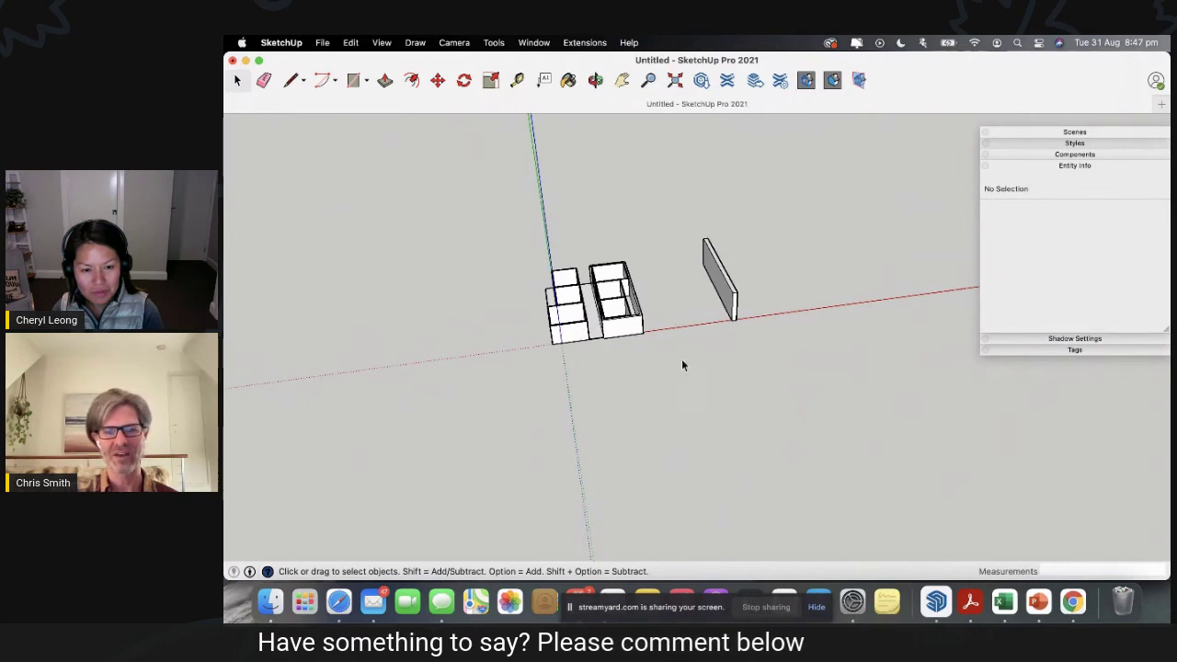
middle_click_drag(683, 362, 701, 185)
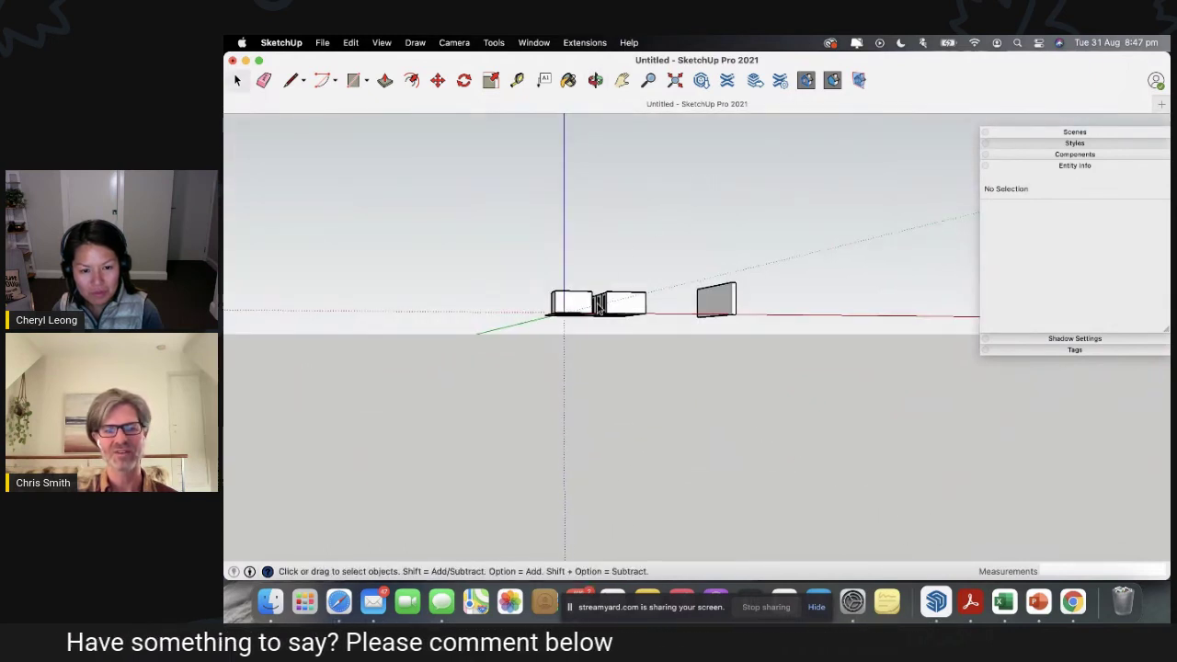
scroll(694, 275, "up", 6)
middle_click_drag(690, 303, 653, 318)
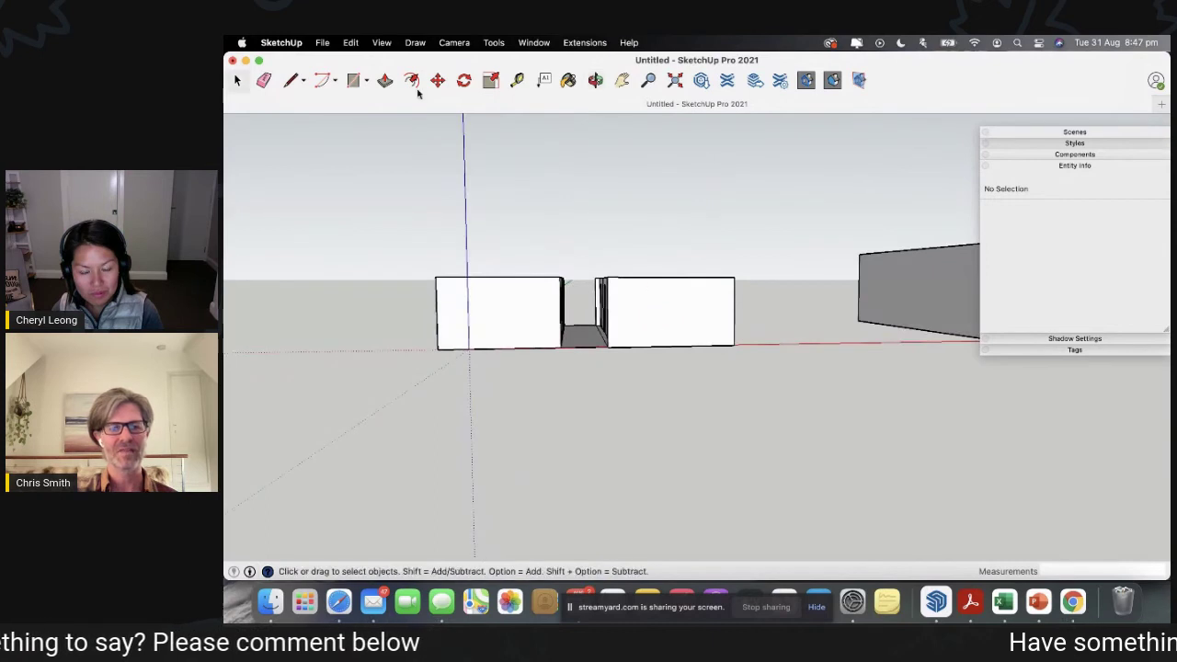
left_click(357, 81)
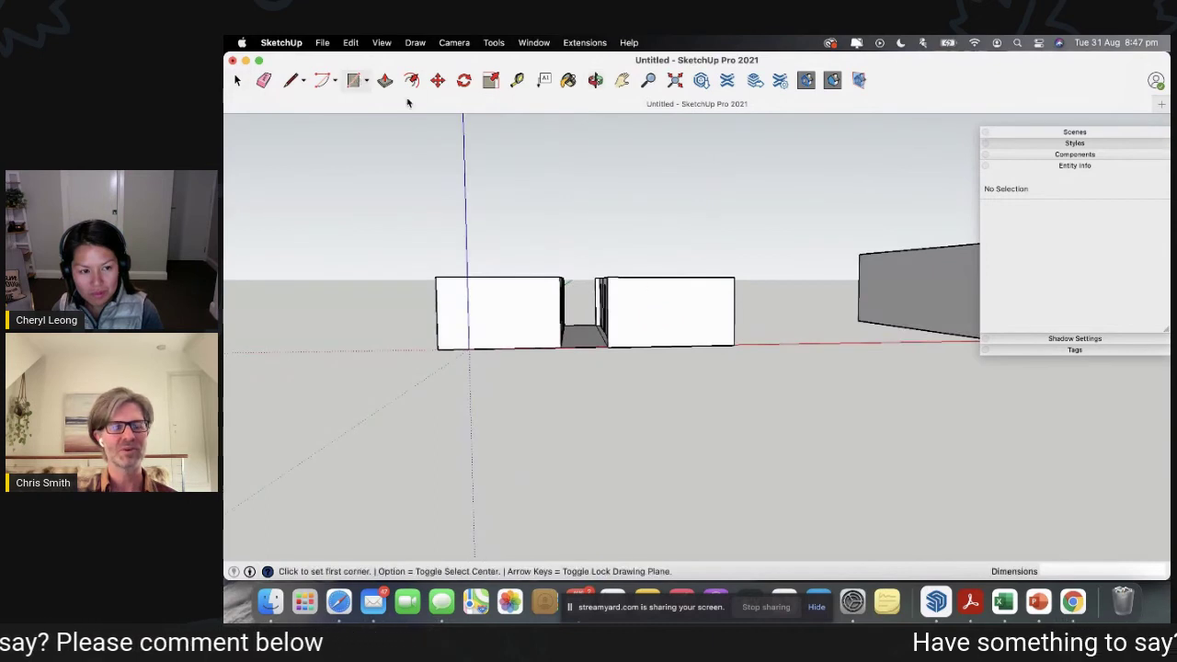
left_click(560, 349)
left_click(607, 276)
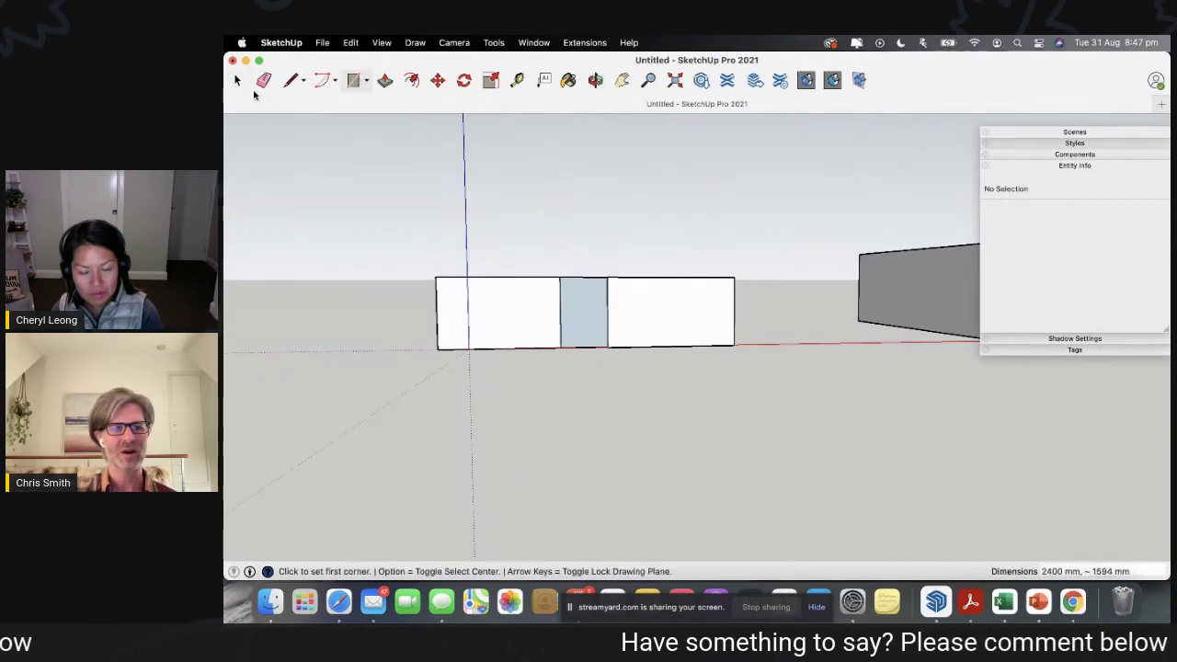
Push/pull the rectangle at the corridor's end about 3318 mm outward into a solid block.
left_click(385, 81)
middle_click_drag(394, 248, 536, 344)
left_click(609, 357)
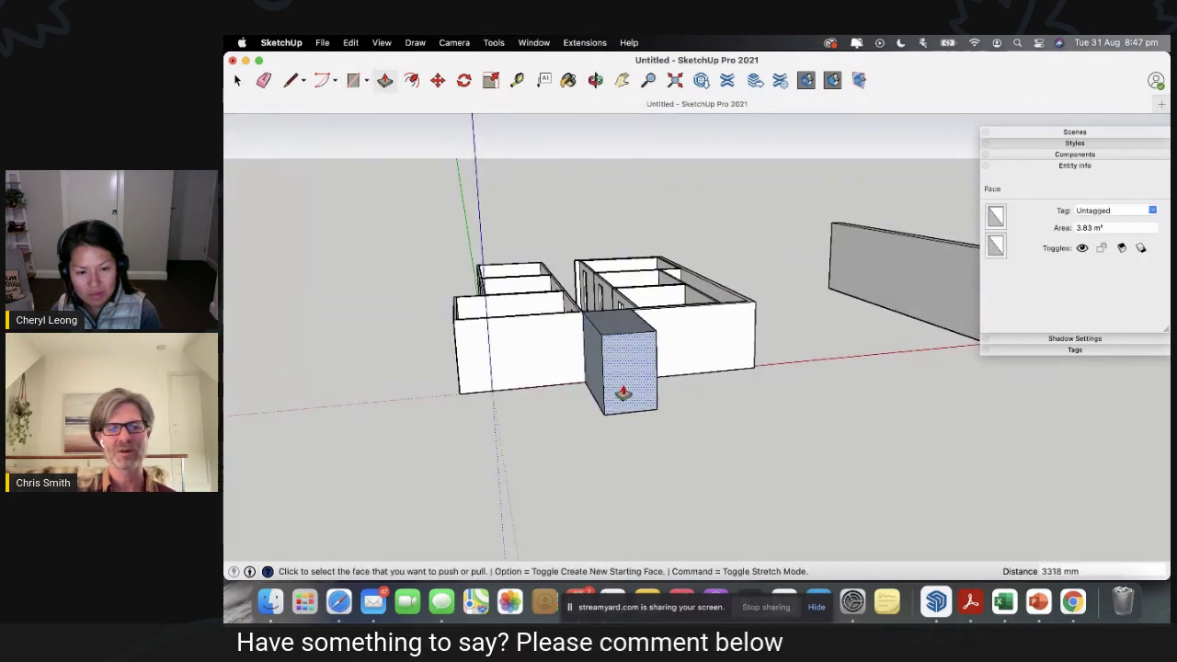
Push/pull the side face of the corridor-end block outward along the red axis to widen it across the adjoining room row.
left_click(642, 357)
middle_click_drag(642, 357, 562, 328)
left_click(562, 331)
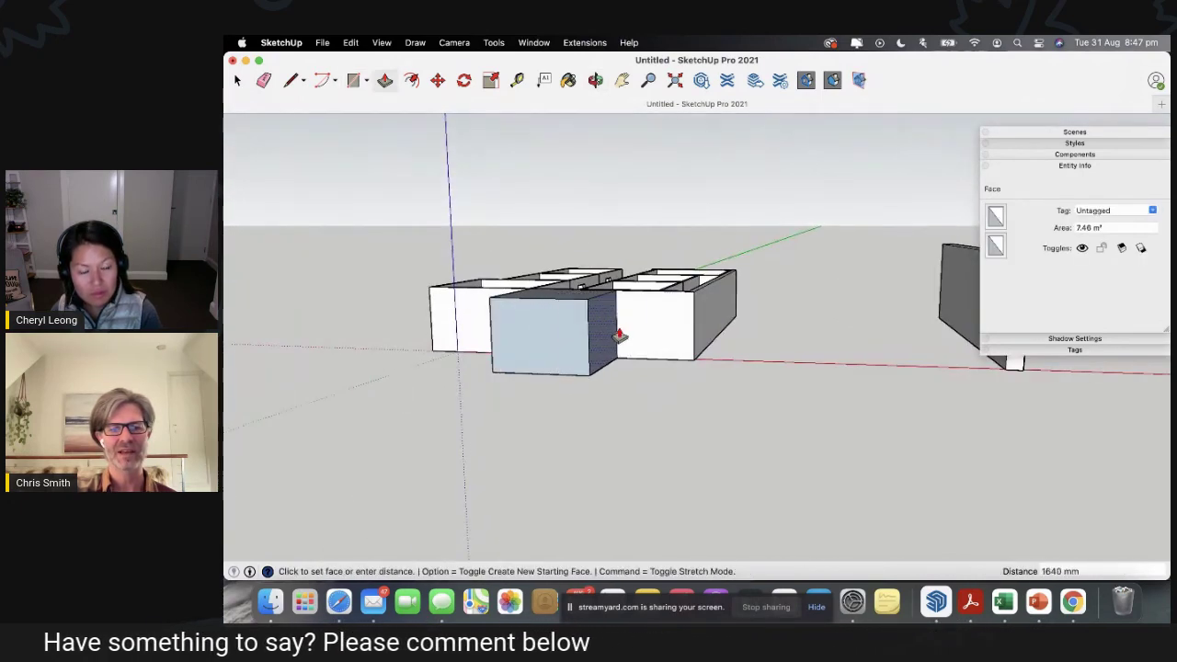
left_click(655, 340)
Pull the block's top face up about 1211 mm as a separate upper section with its own starting face.
middle_click_drag(581, 303, 573, 337)
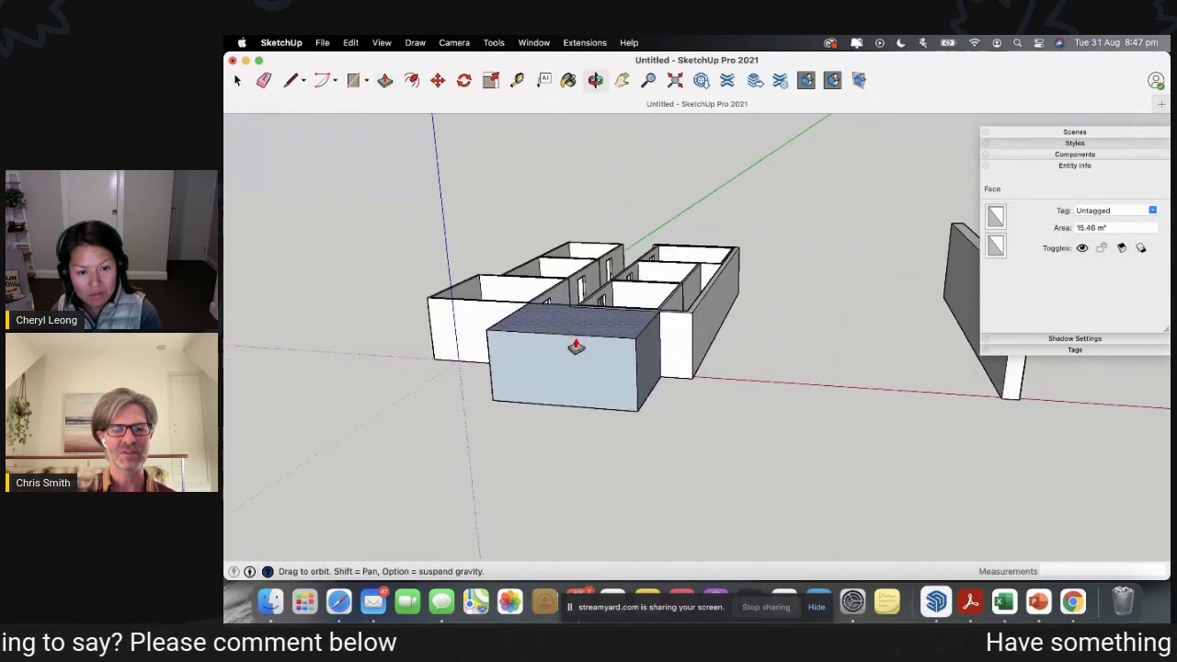
left_click(575, 329)
left_click(575, 297)
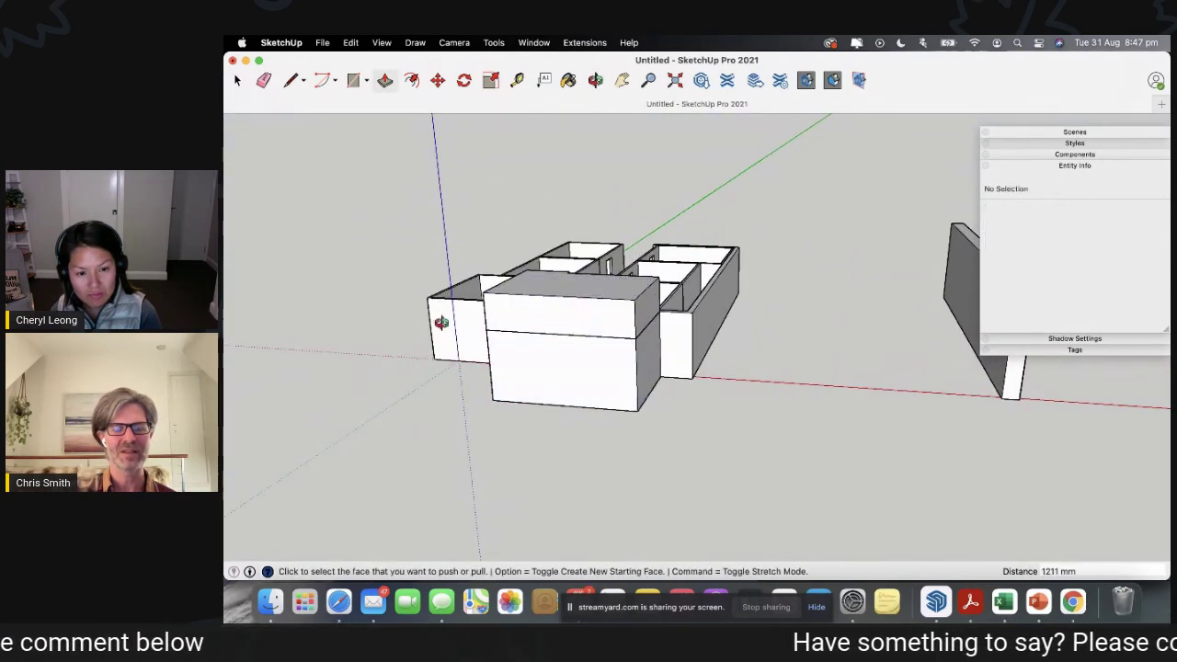
middle_click_drag(447, 329, 601, 313)
left_click(601, 313)
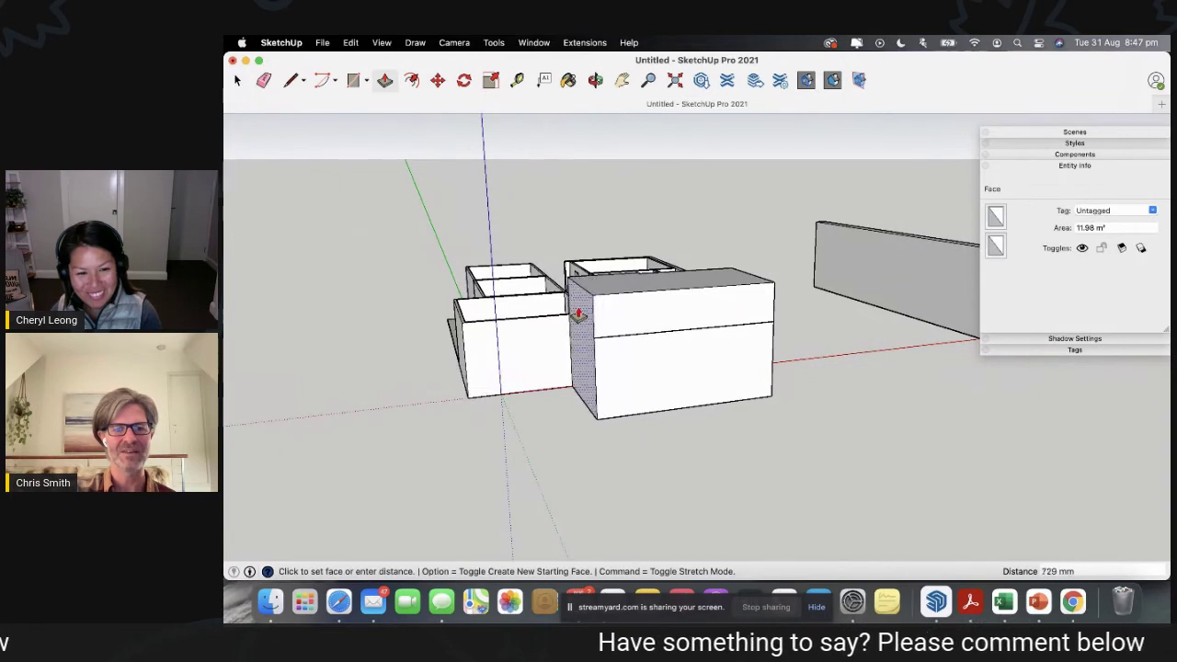
key("Escape")
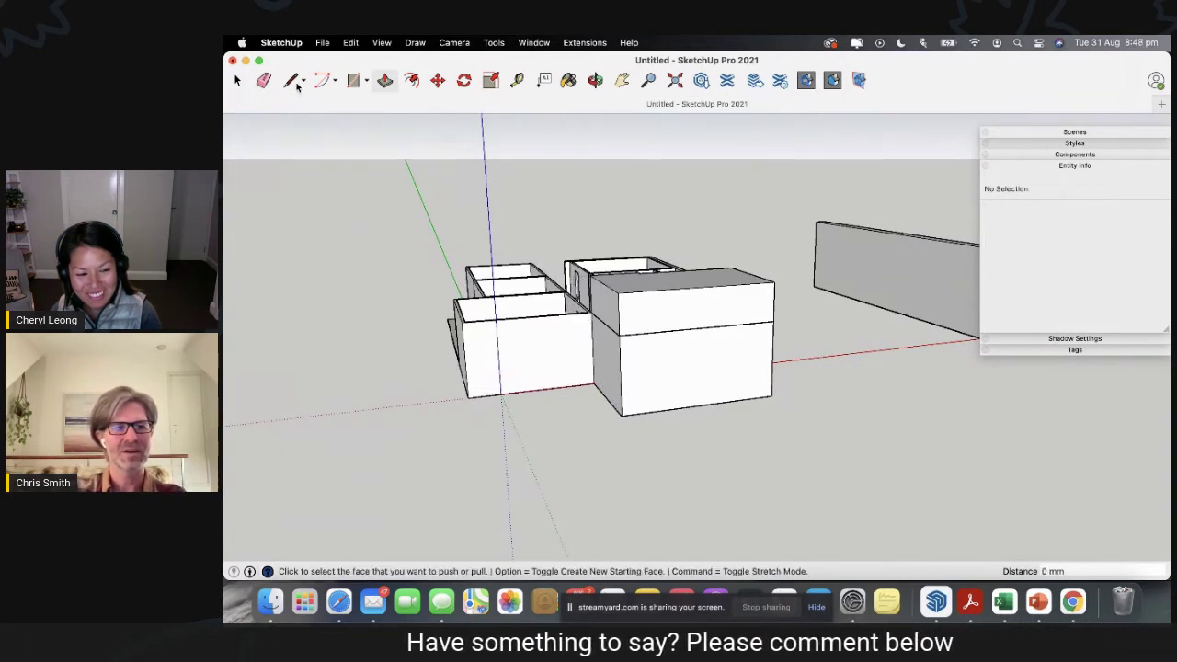
Draw a line about 3318 mm long across the block's side face, dividing its upper section from the lower part.
left_click(291, 80)
left_click(620, 332)
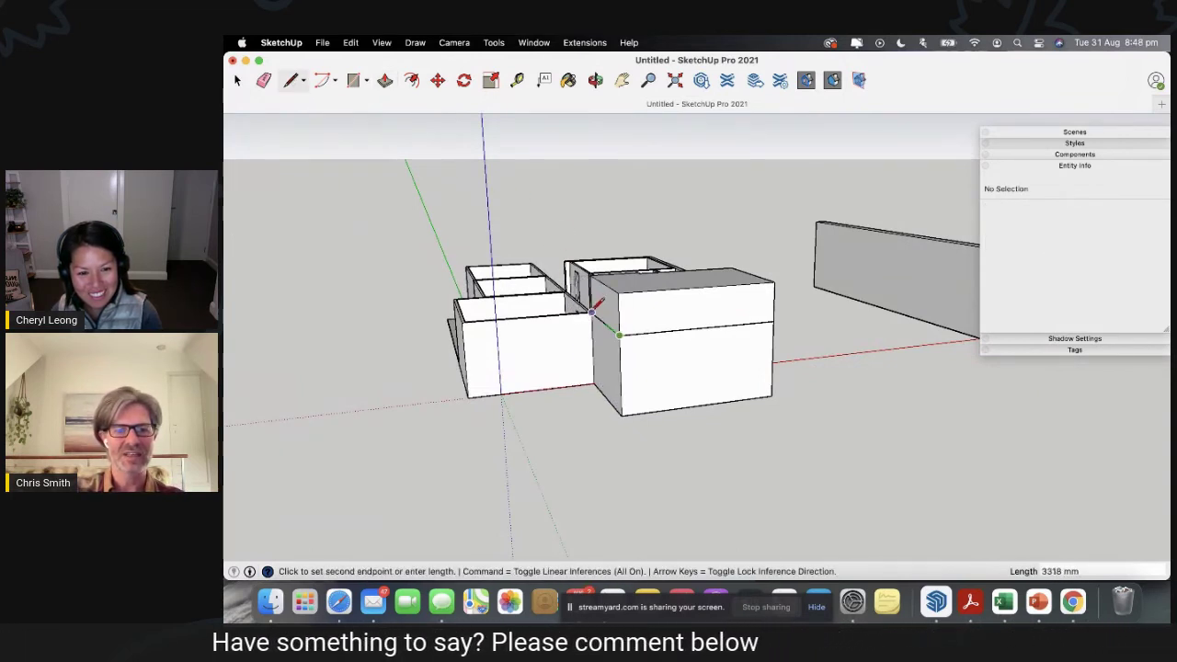
key("Escape")
left_click(238, 80)
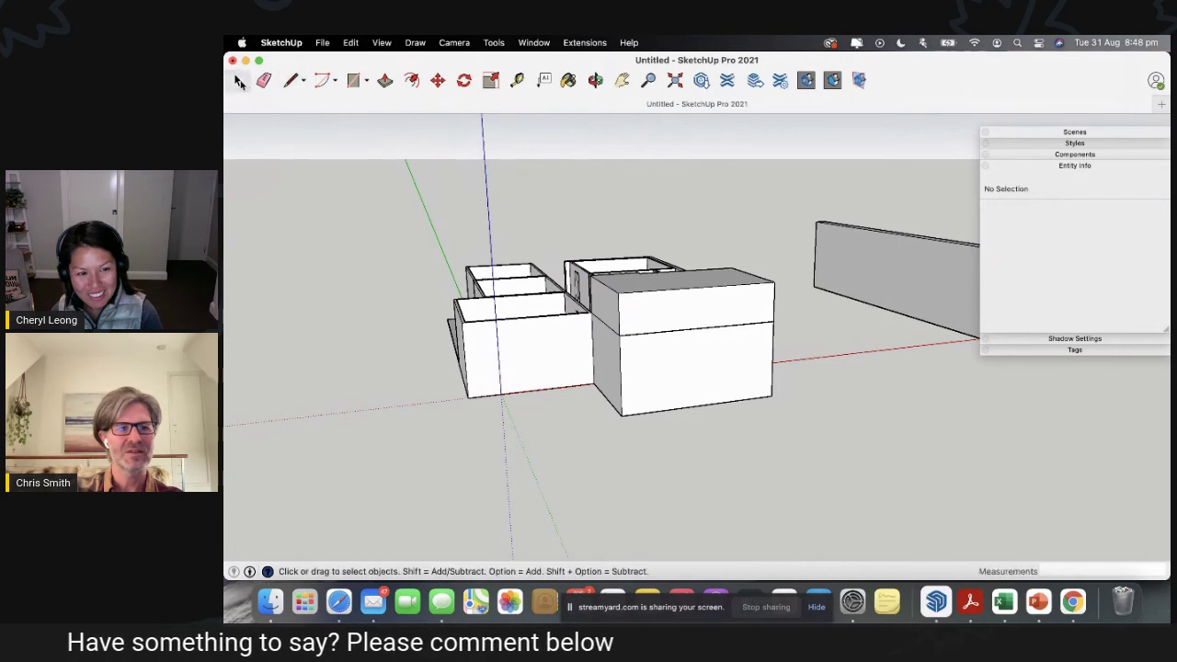
Push/pull the upper section's side face about 3669 mm outward to overhang in front of the other room row.
left_click(385, 80)
left_click(599, 305)
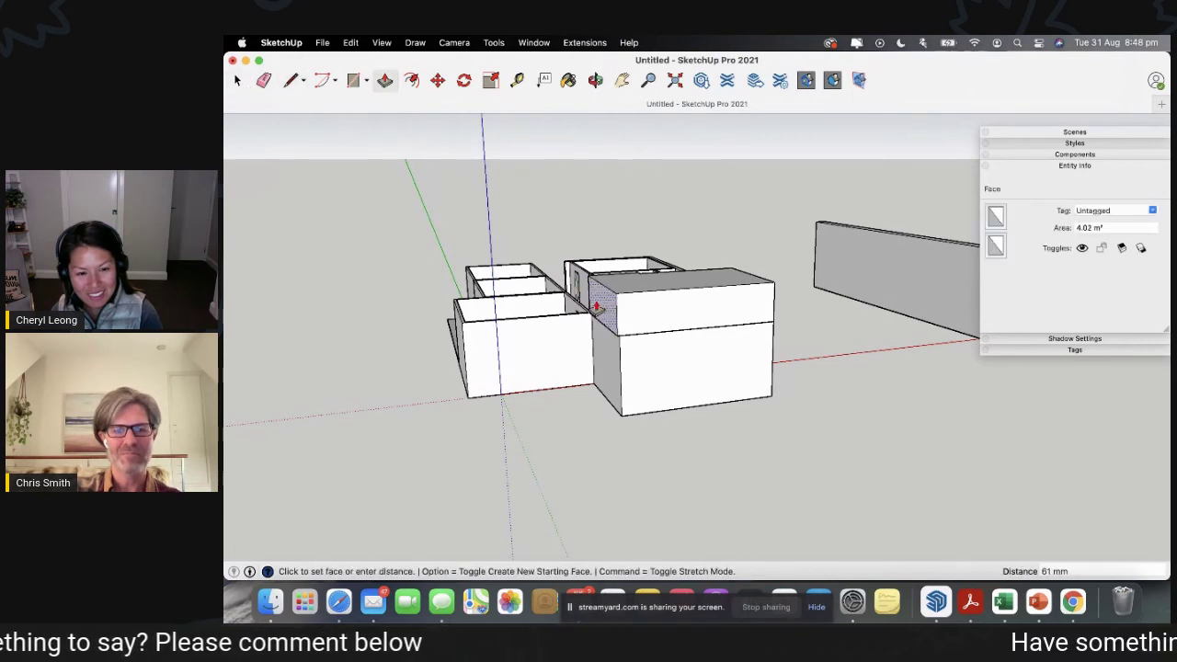
left_click(474, 318)
Draw a rectangle about 3476 by 2148 mm on the block's lower front face, reaching down to the ground.
middle_click_drag(599, 353, 575, 308)
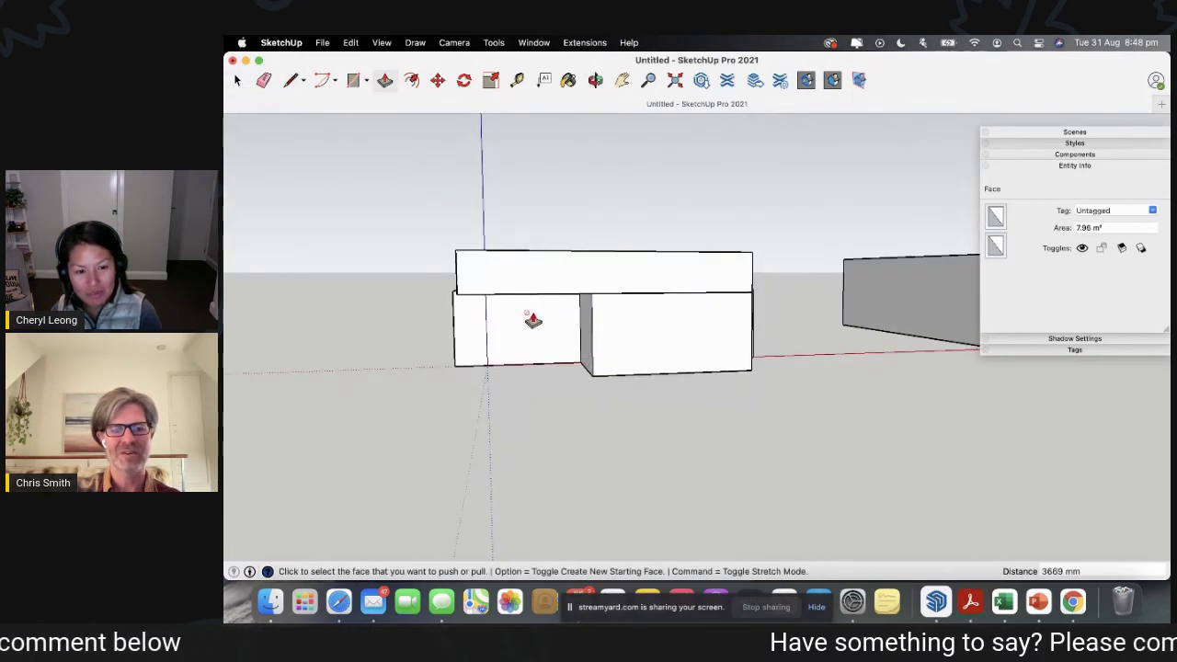
left_click(353, 80)
left_click(619, 301)
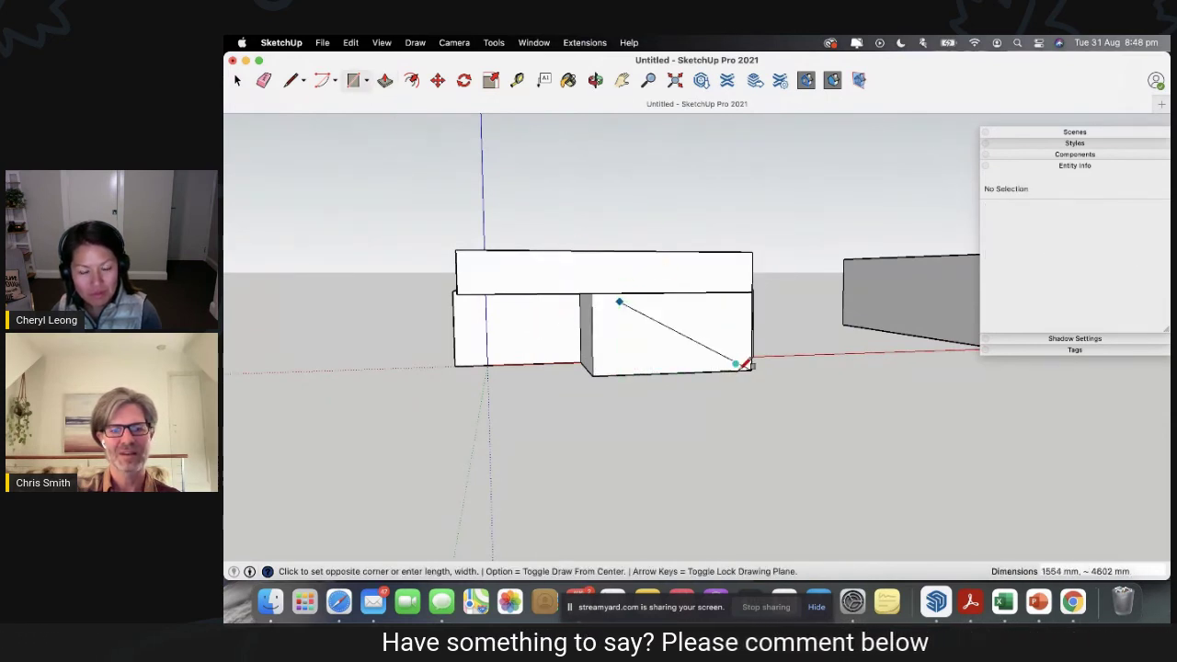
left_click(734, 372)
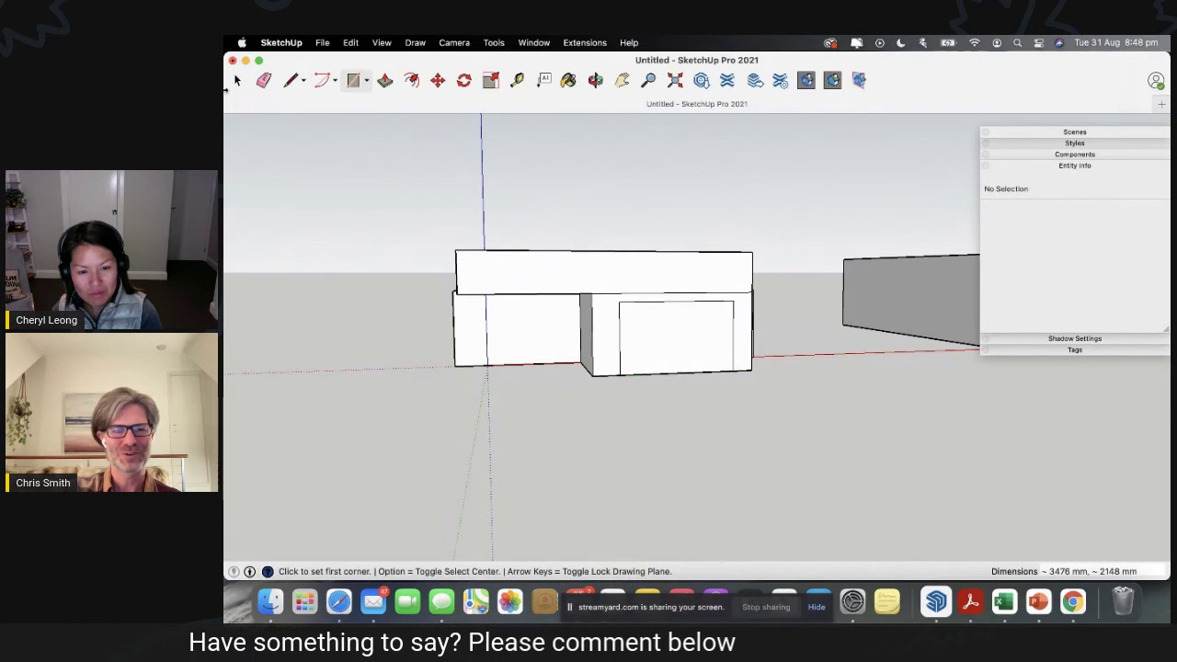
left_click(238, 82)
Push the front rectangle about 411 mm into the block to form a recessed opening.
left_click(385, 80)
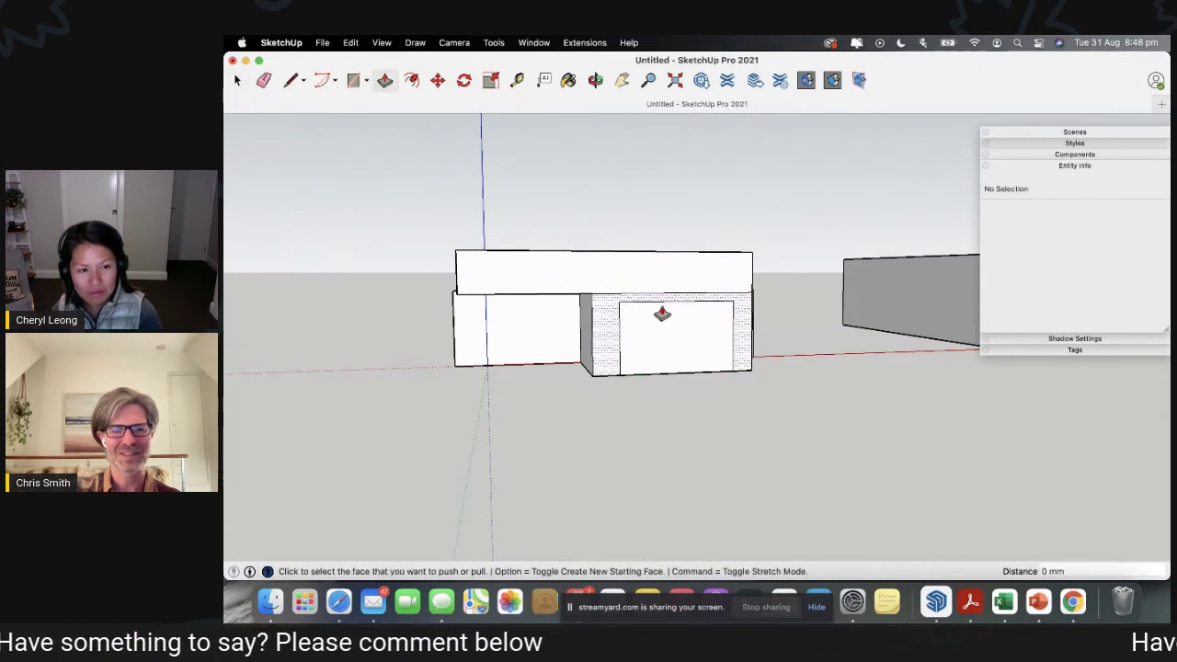
left_click(678, 328)
left_click(525, 305)
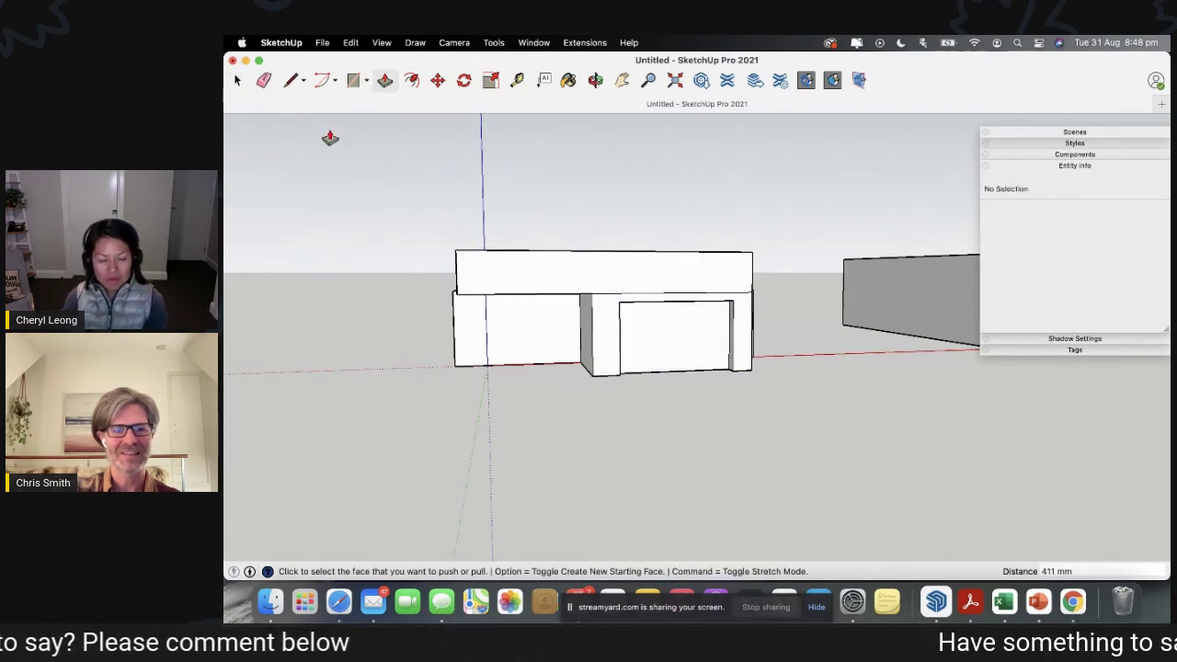
key("space")
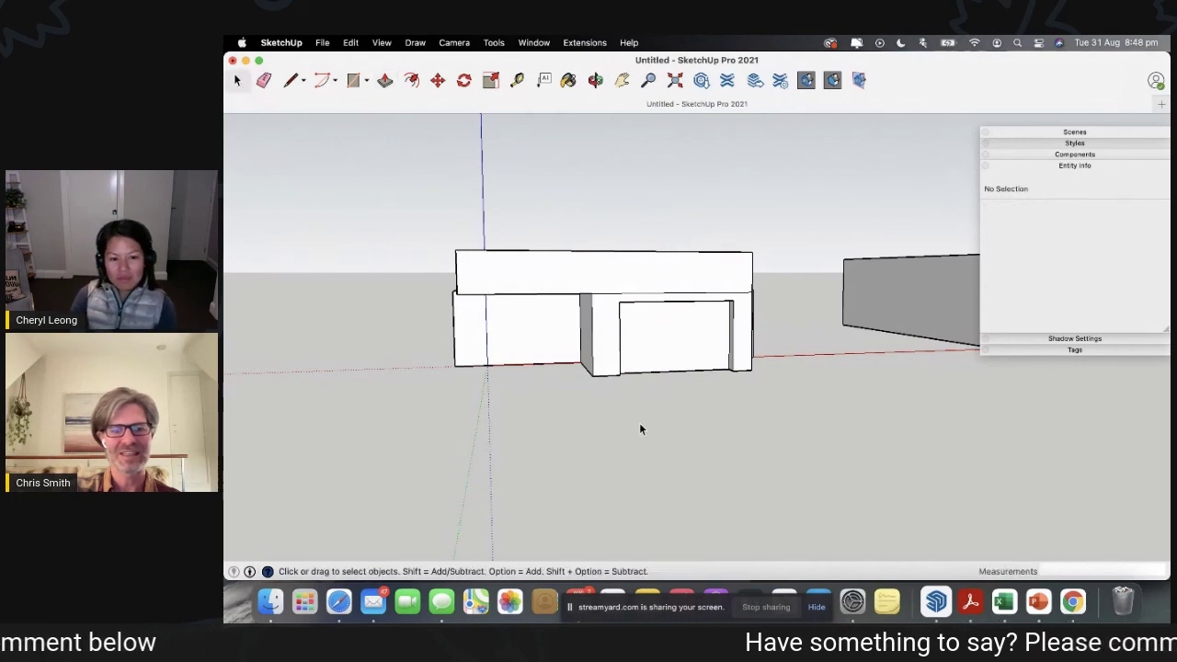
Push/pull the block's full-height side face about 1149 mm outward, flush with the rooms' long outer wall.
key("o")
left_click_drag(759, 290, 488, 322)
key("space")
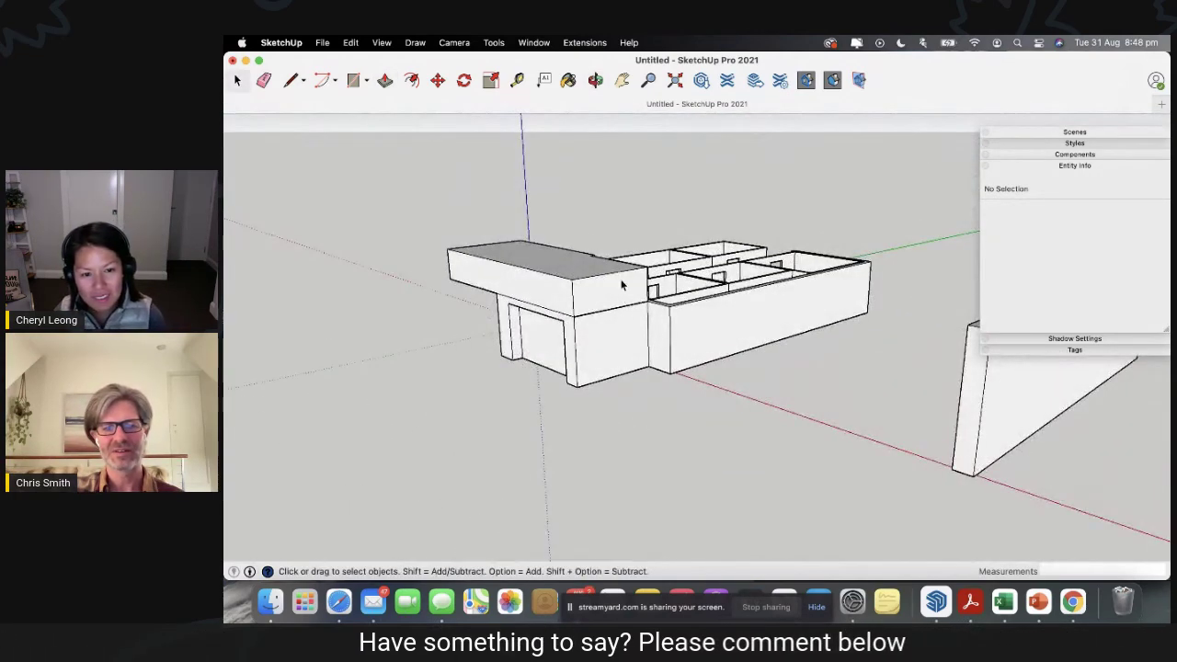
left_click(387, 82)
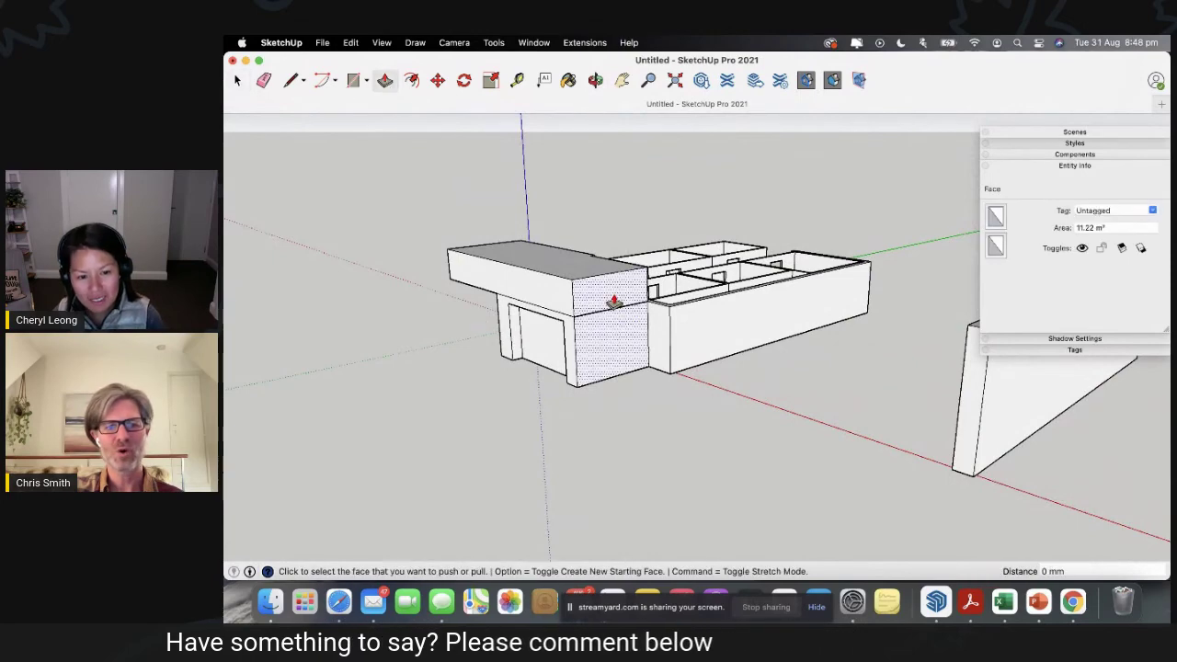
left_click_drag(613, 303, 633, 318)
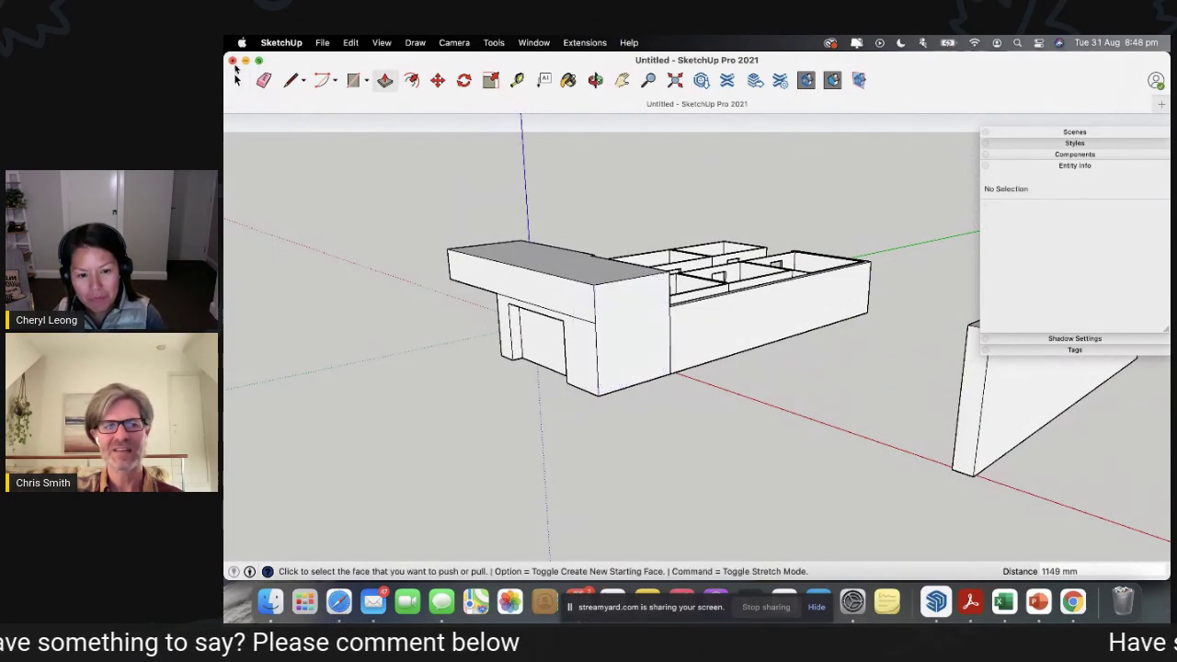
left_click(236, 79)
Examine the house massing, the room rows and the freestanding wall from several sides and distances.
left_click_drag(632, 364, 893, 344)
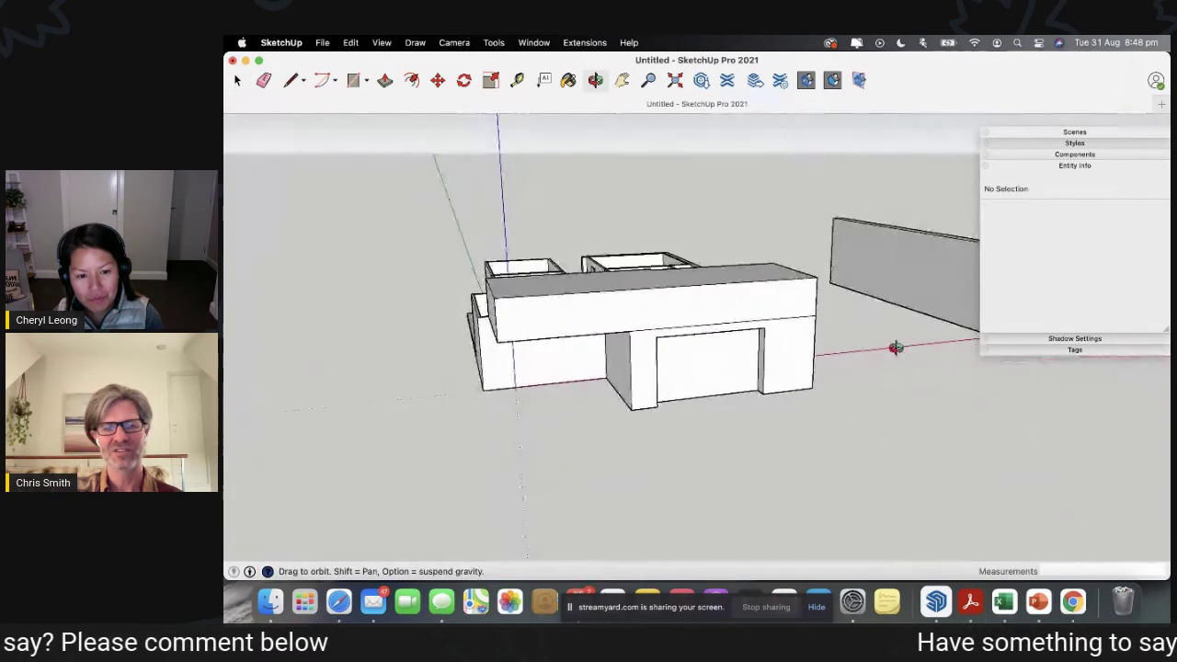
left_click_drag(557, 349, 688, 341)
key("space")
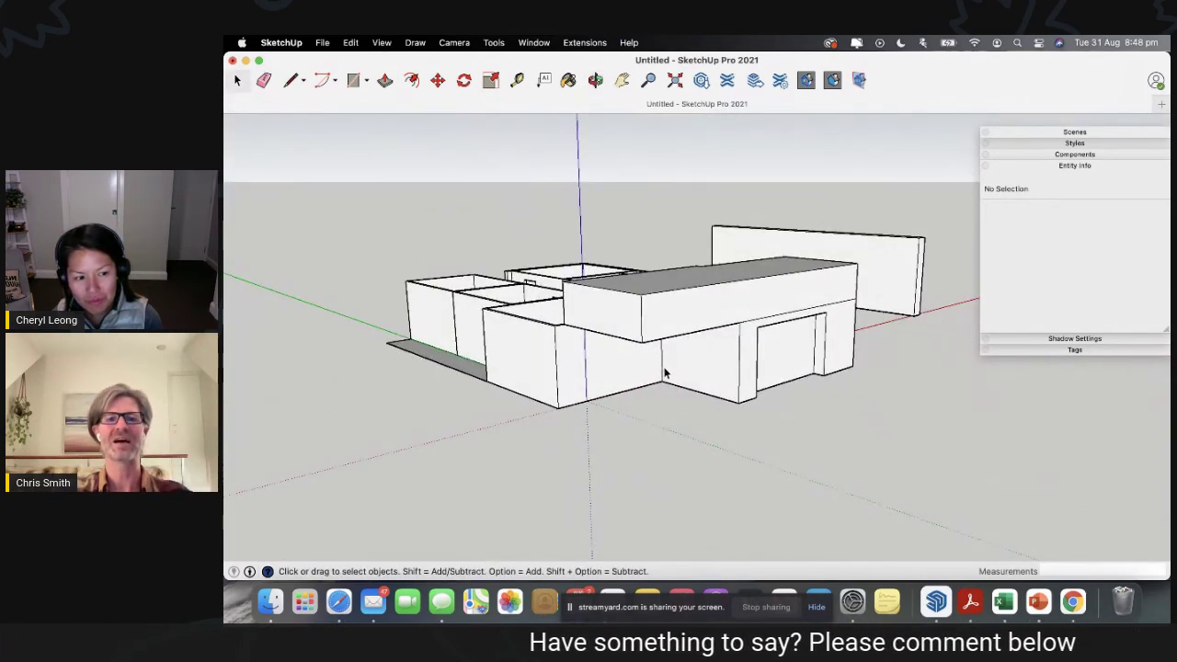
key("o")
left_click_drag(730, 341, 551, 348)
key("space")
mouse_move(552, 347)
middle_mouse_down()
mouse_move(704, 318)
mouse_move(552, 315)
mouse_move(549, 354)
middle_mouse_up()
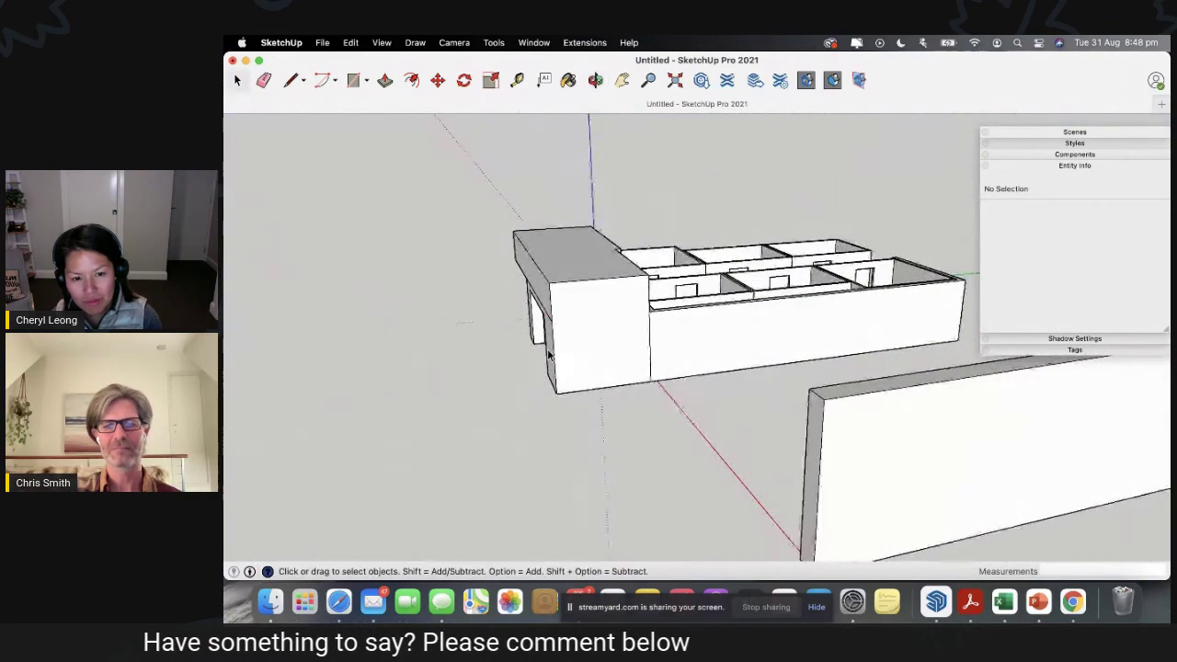
scroll(549, 354, "down", 5)
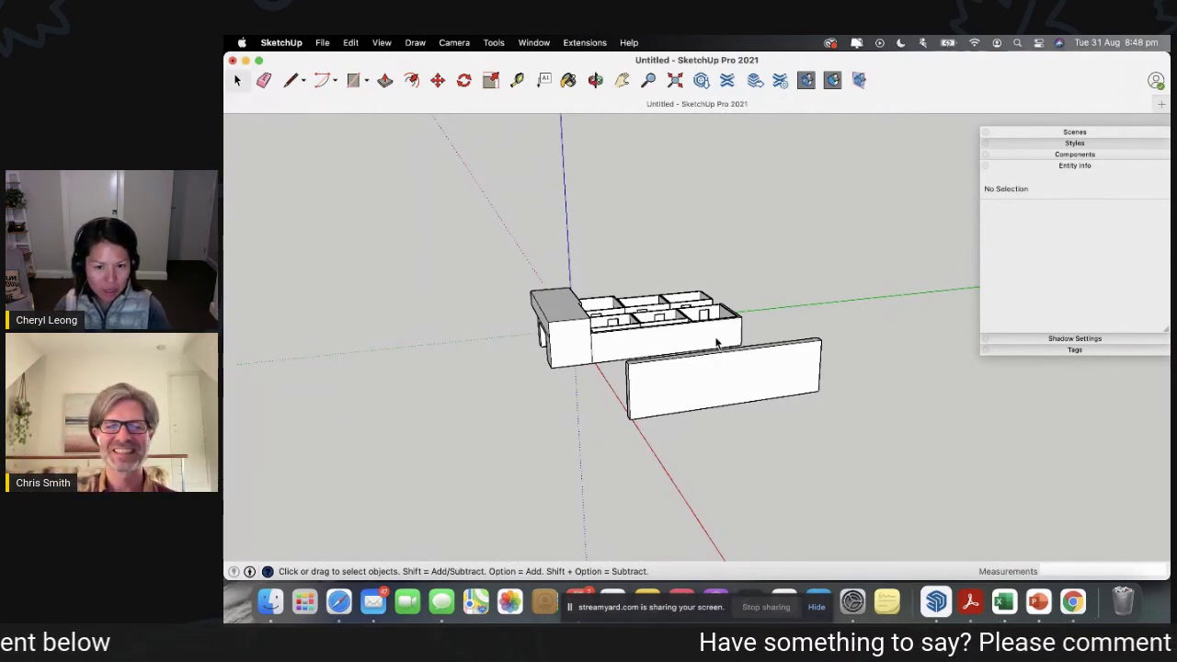
middle_click_drag(716, 342, 497, 371)
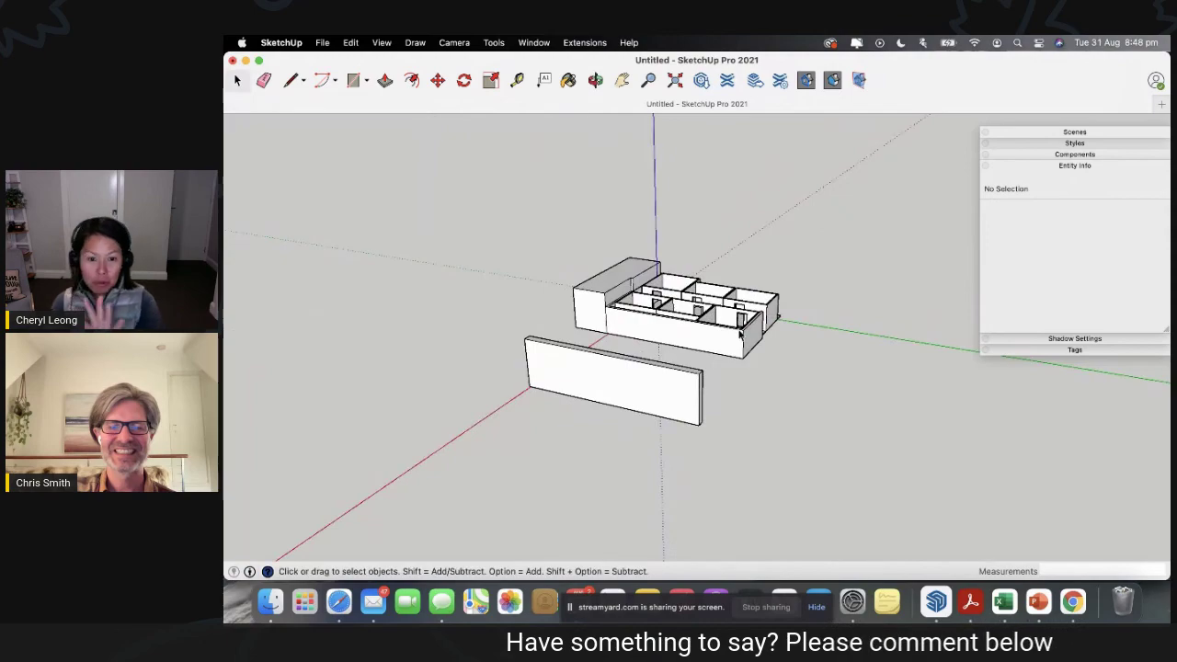
scroll(740, 336, "up", 5)
middle_click_drag(743, 328, 745, 375)
middle_click_drag(487, 341, 862, 303)
scroll(623, 381, "down", 3)
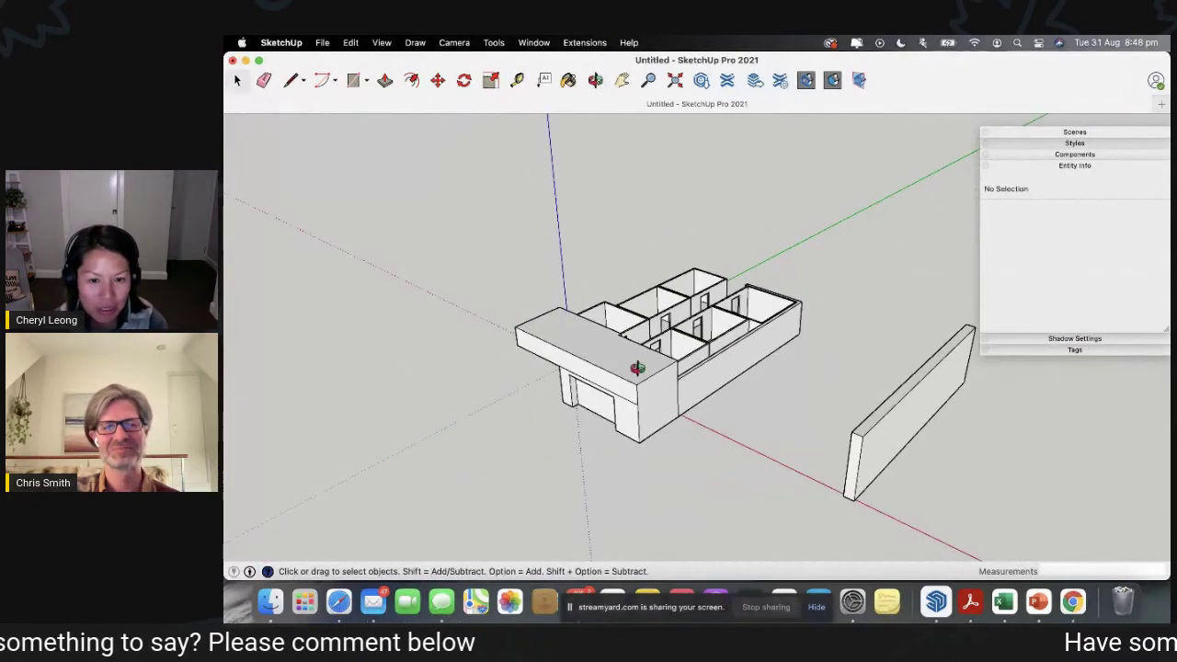
mouse_move(638, 368)
middle_mouse_down()
mouse_move(743, 355)
mouse_move(668, 327)
middle_mouse_up()
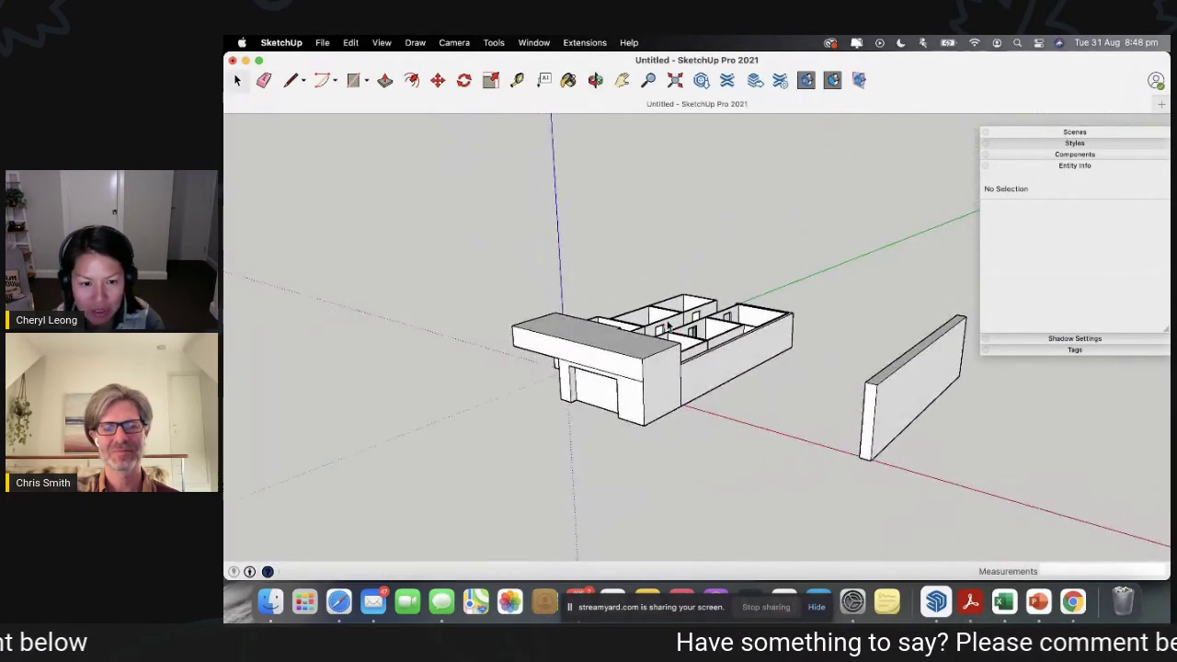